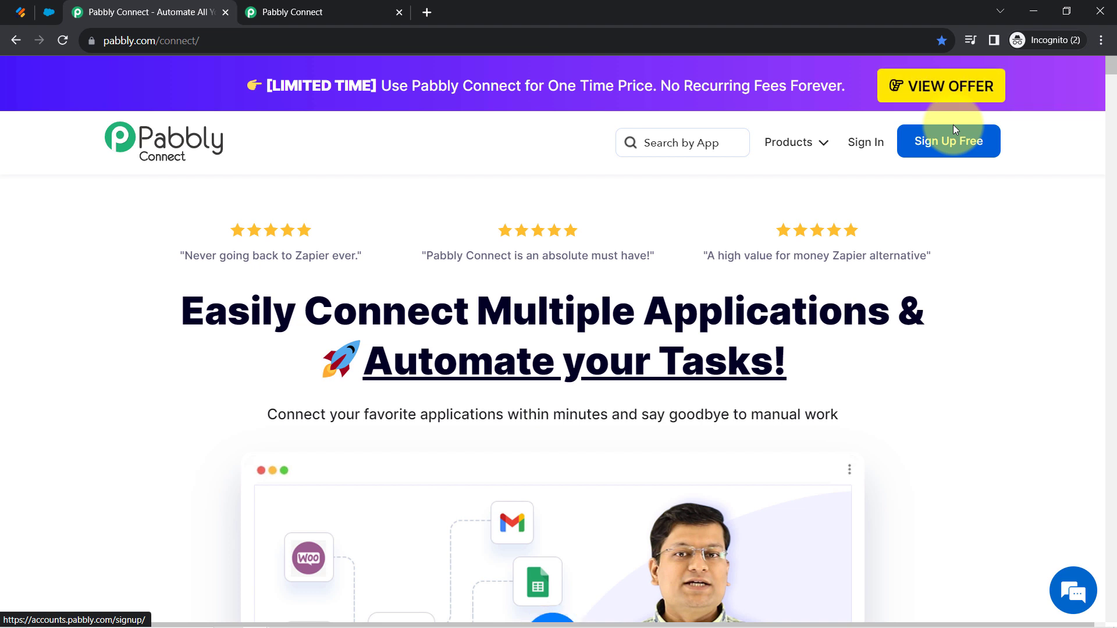
- Switch to the Pabbly Connect dashboard tab showing task counts and workflow folders
click(300, 5)
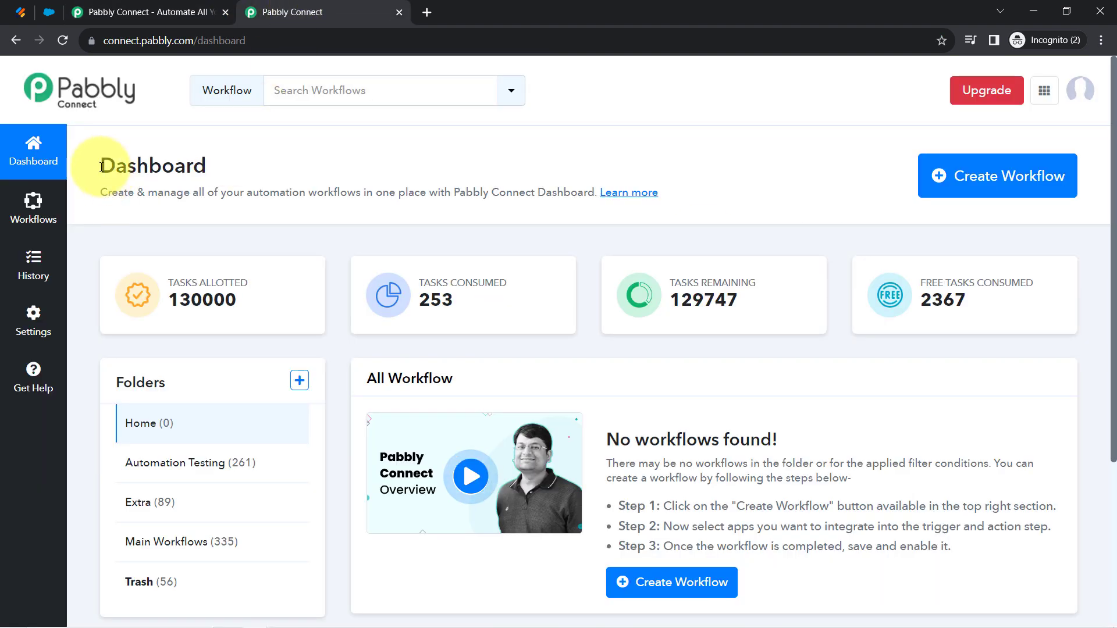
- Create a new workflow named 'Create Salesforce Record from Webhook Response'
drag(97, 160, 244, 186)
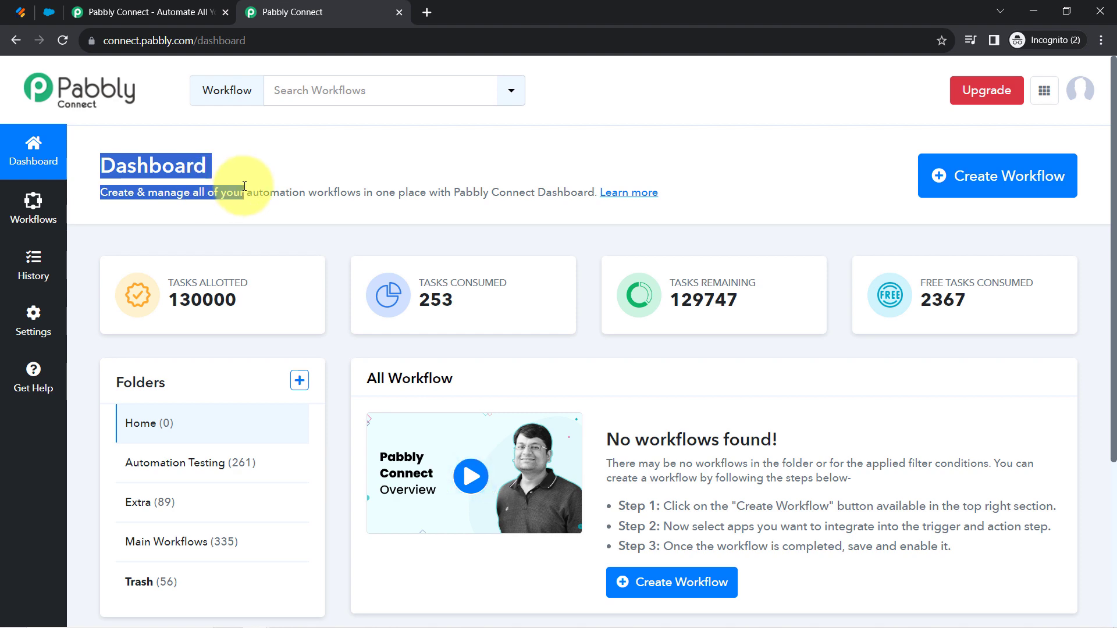
click(963, 179)
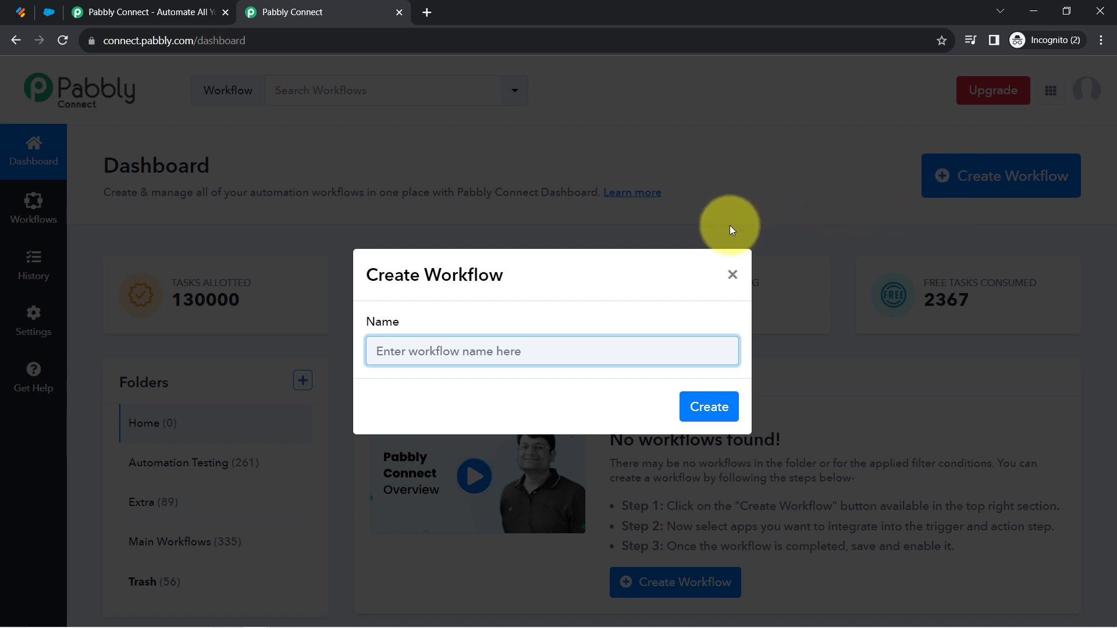
text(Create Salesforce Record from Webhook Response)
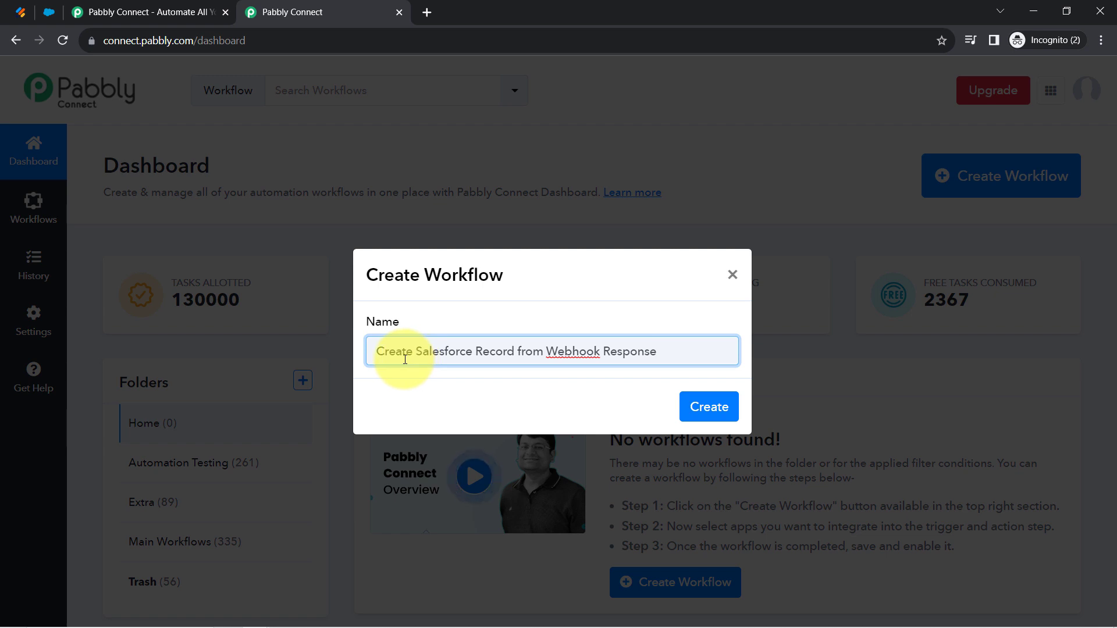
drag(399, 359, 623, 345)
click(623, 346)
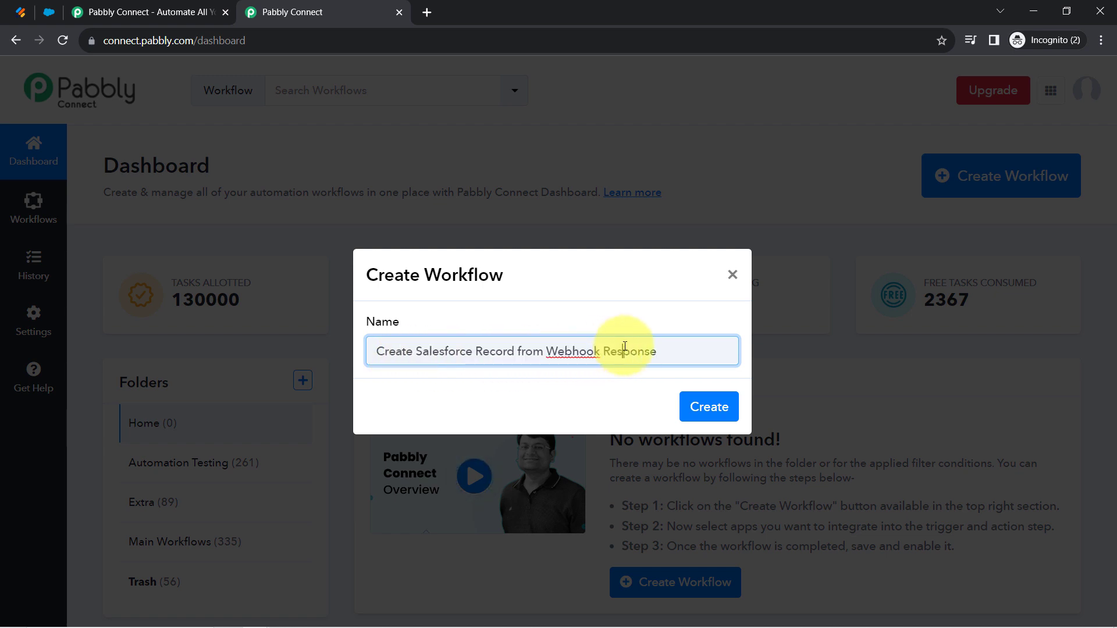
click(710, 409)
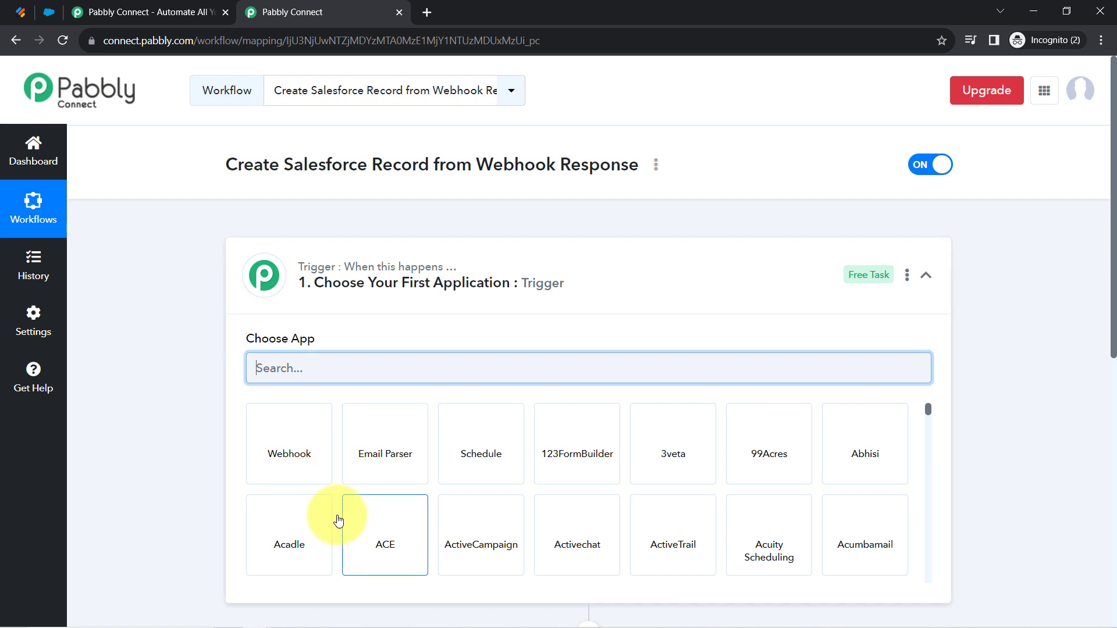
- Pick Webhook by Pabbly as the trigger app, then briefly check the Jotform tab
click(299, 270)
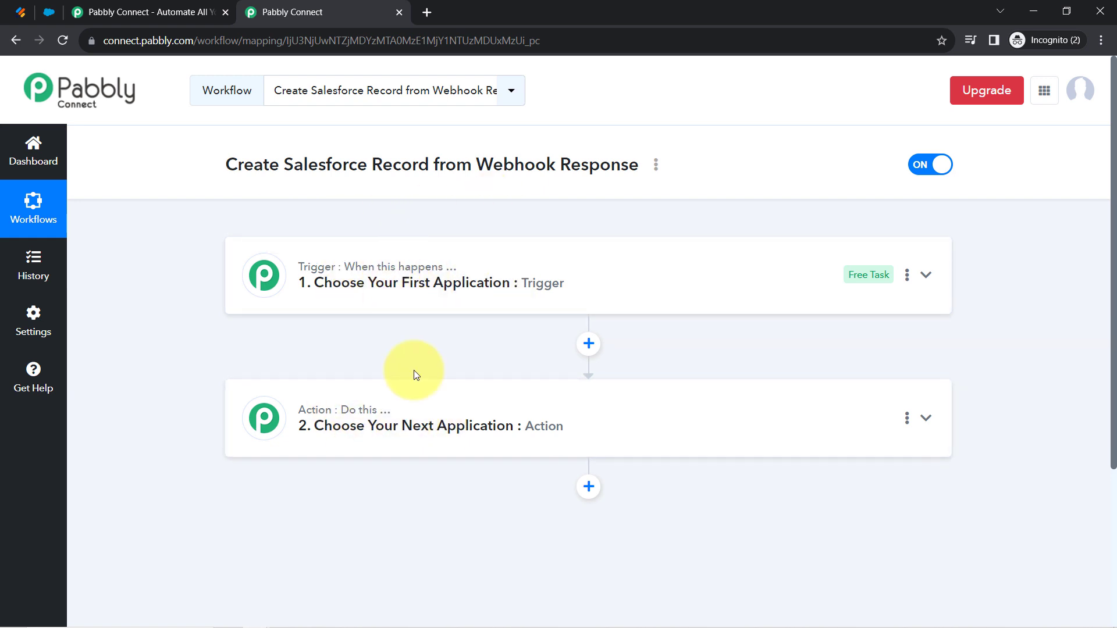
drag(263, 166, 570, 164)
click(447, 264)
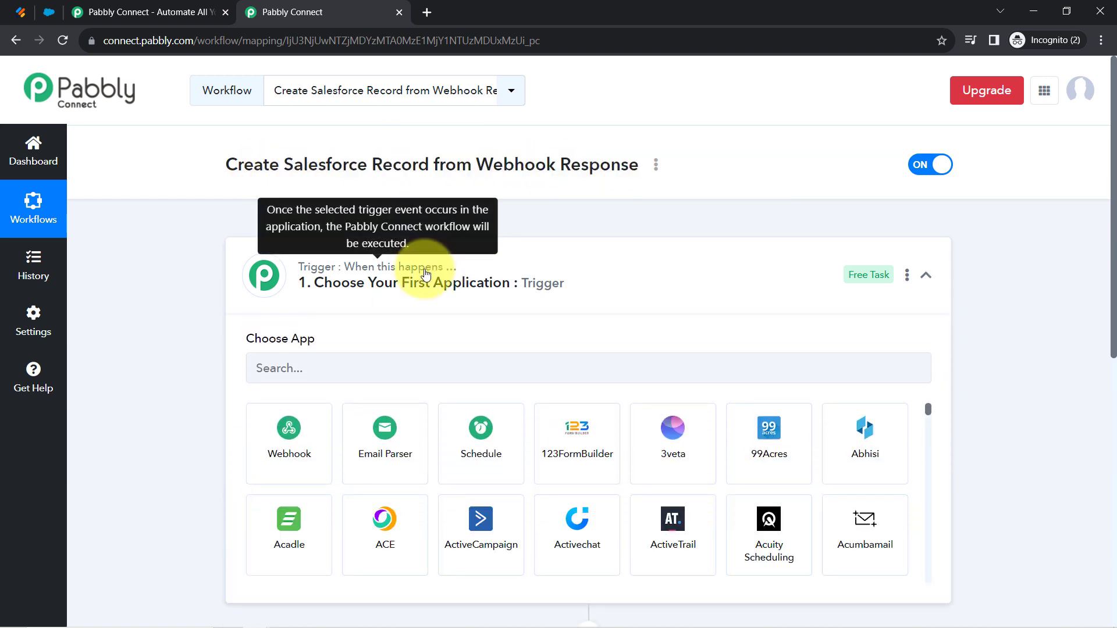
click(282, 437)
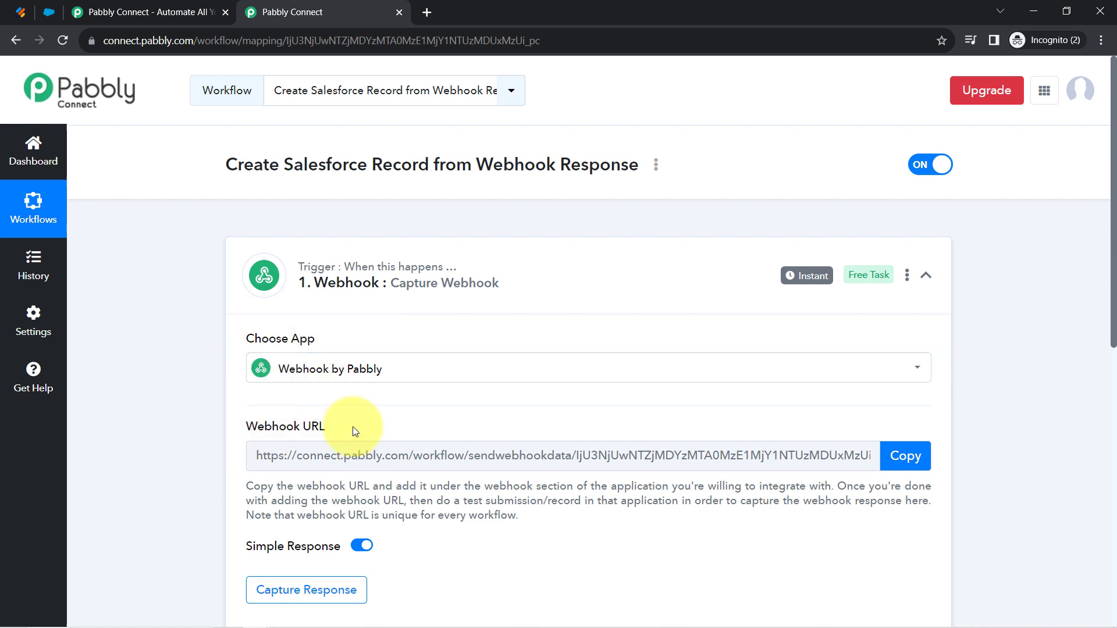
click(9, 9)
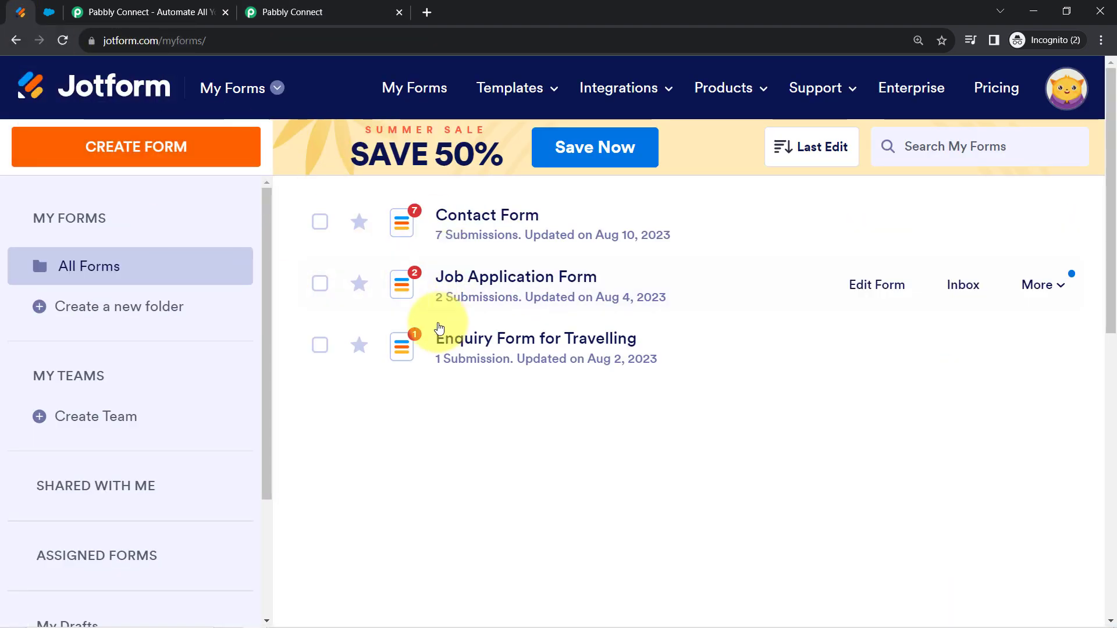
click(332, 5)
- Search 'salesf' in the action step's app chooser and select Salesforce
scroll(297, 349, down, 3)
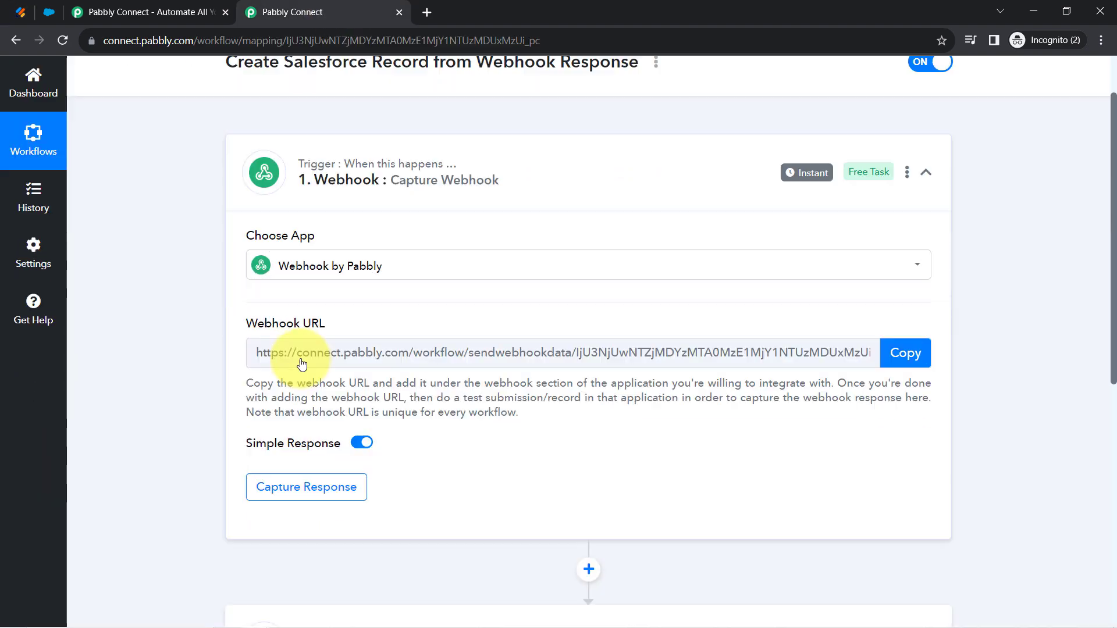
scroll(366, 259, down, 1)
scroll(340, 258, down, 3)
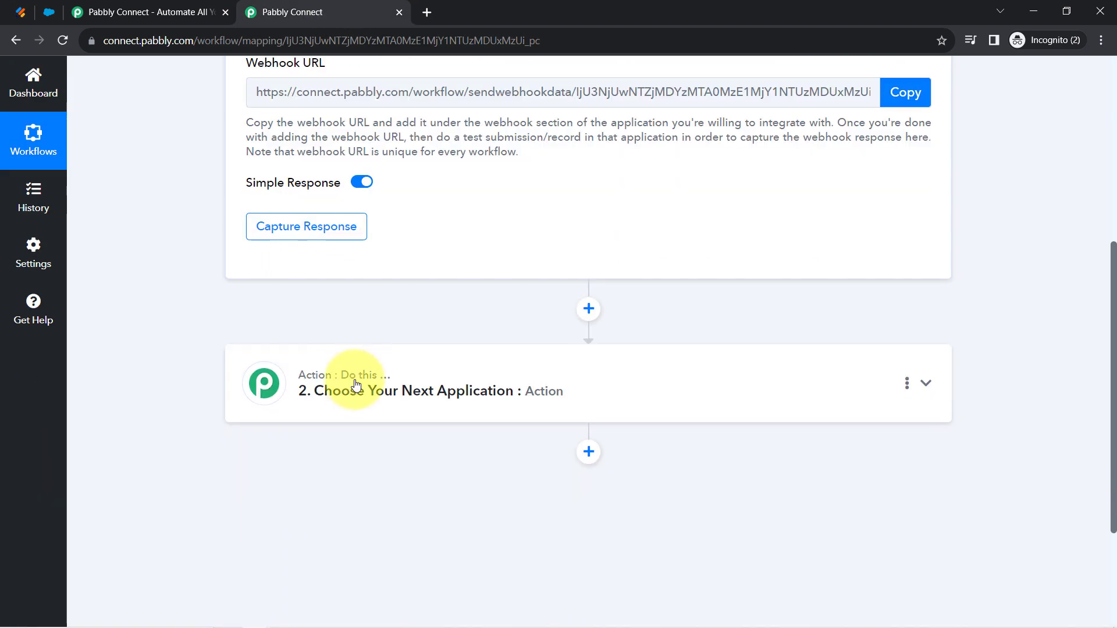
click(304, 410)
click(278, 474)
text(sa)
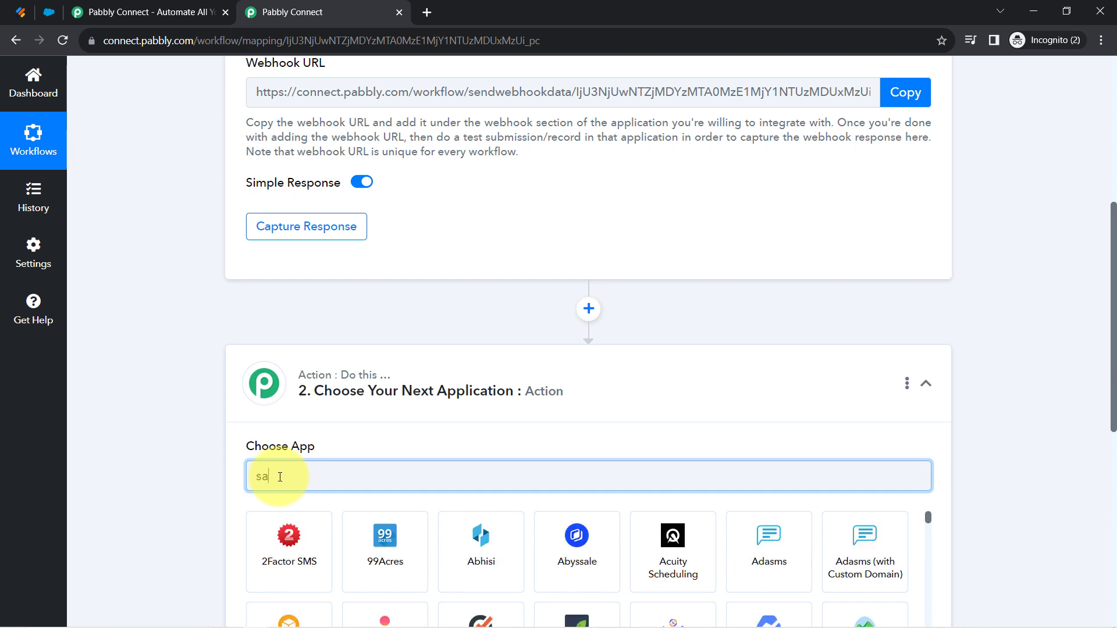
text(lesf)
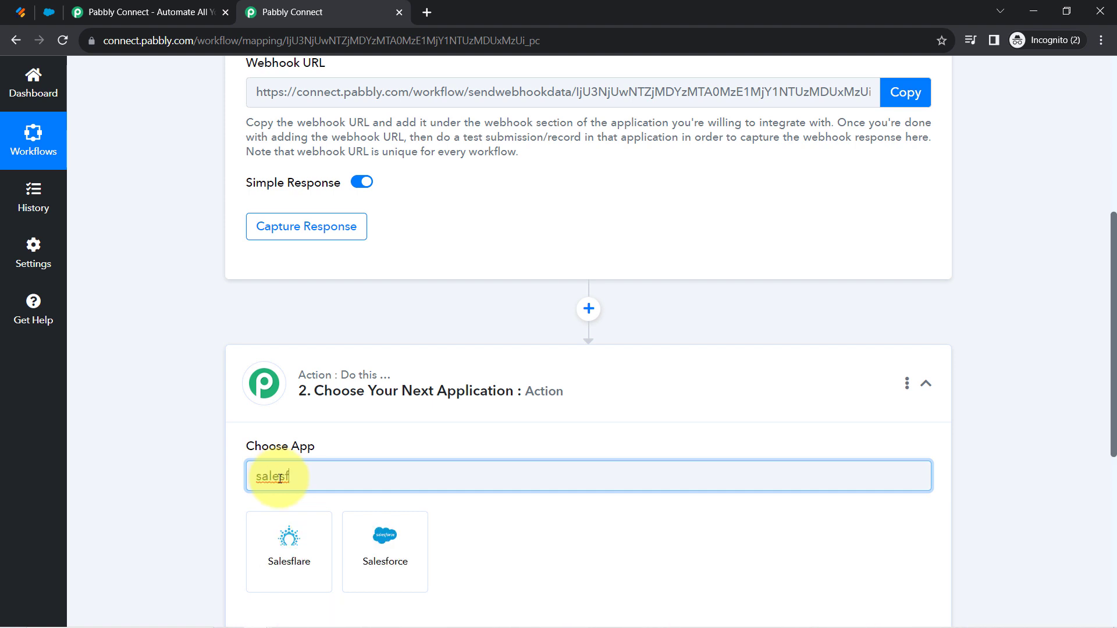
click(408, 567)
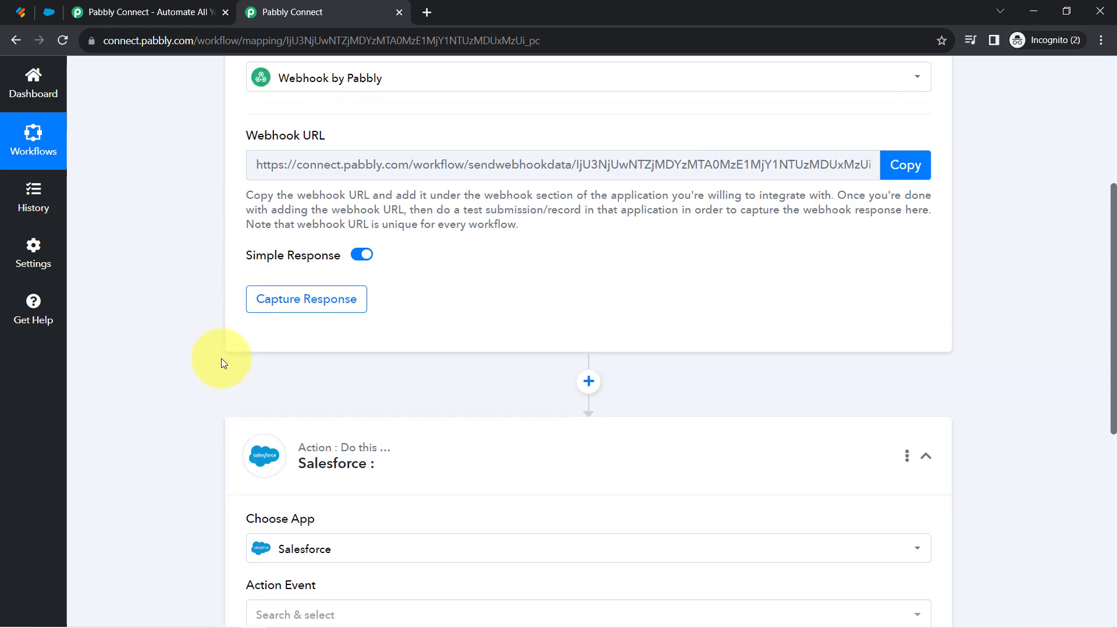
scroll(221, 358, up, 2)
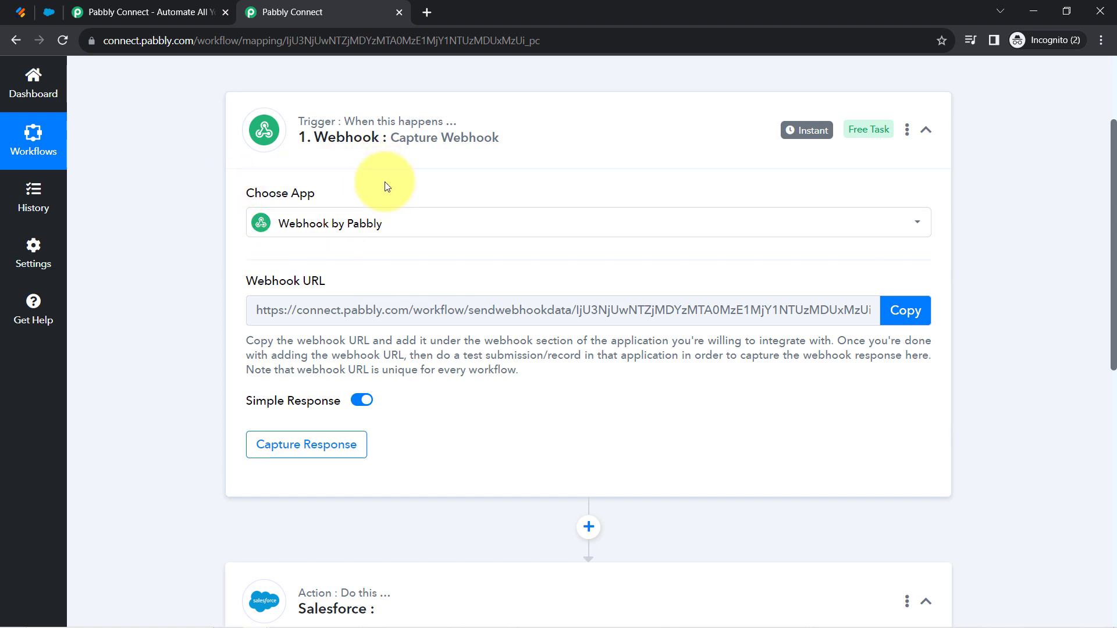
scroll(393, 221, down, 1)
scroll(393, 226, up, 1)
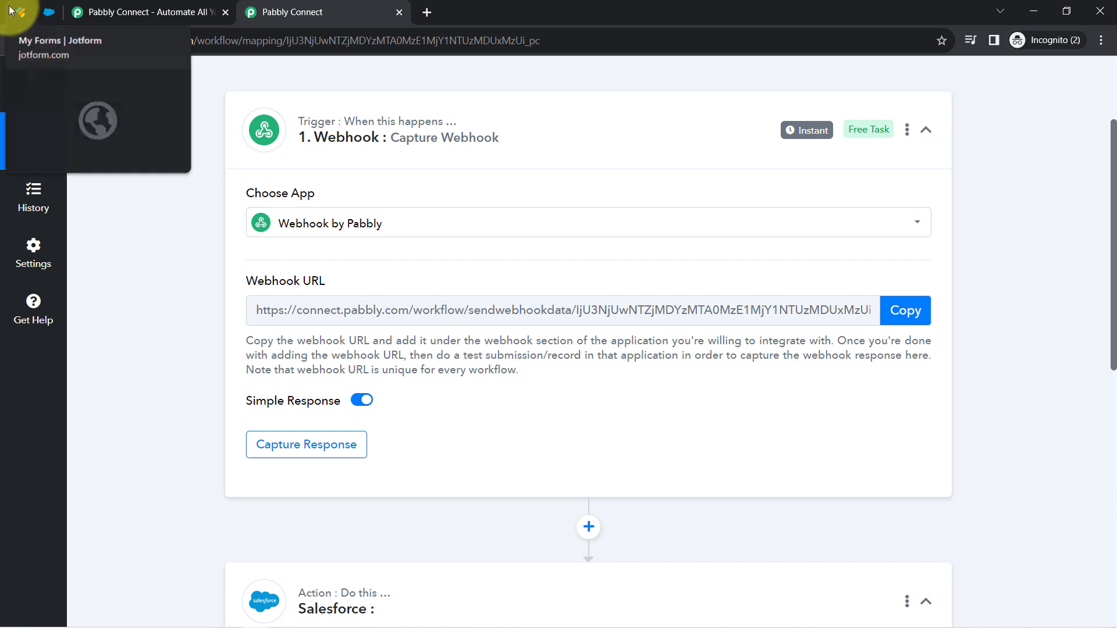
click(10, 9)
- Search 'jot' then 'web', reselect Webhook as the trigger app, and copy its webhook URL
click(349, 10)
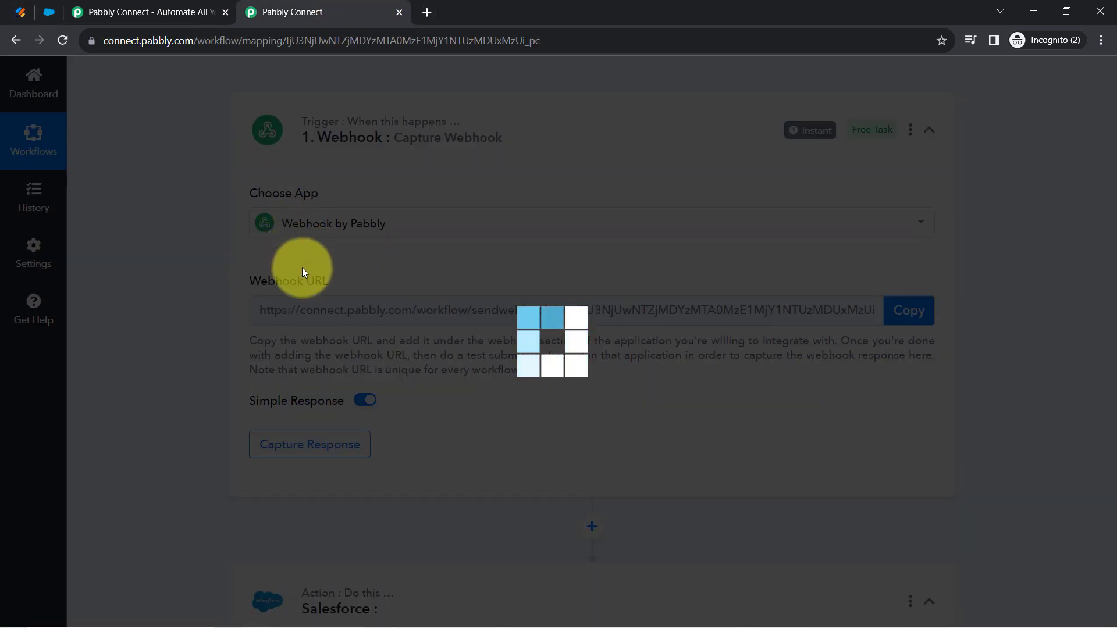
text(jotf)
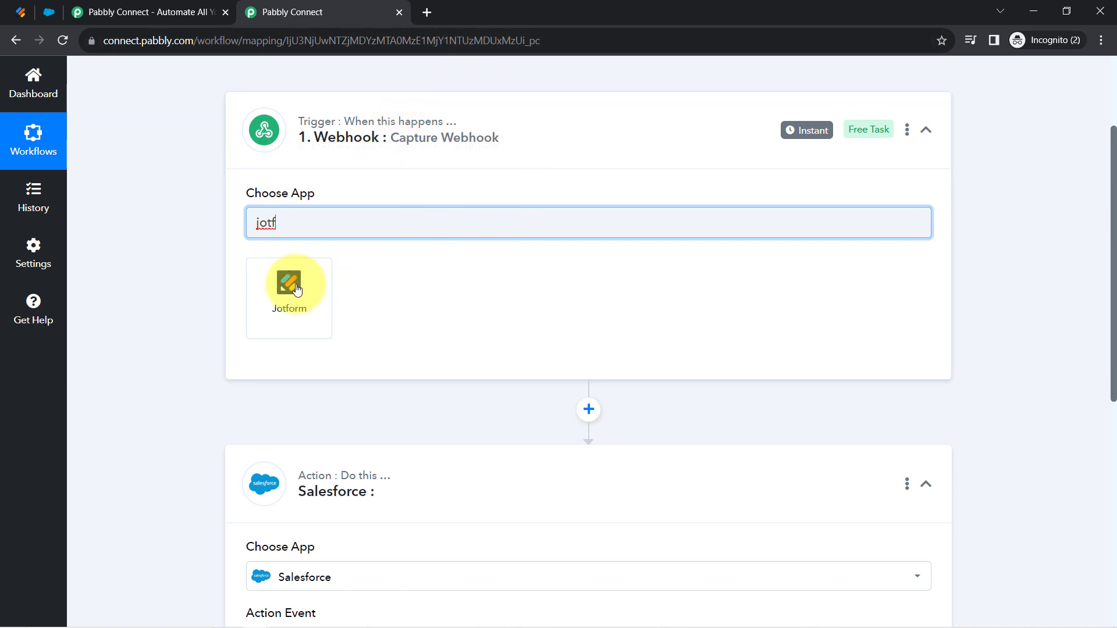
scroll(417, 264, down, 6)
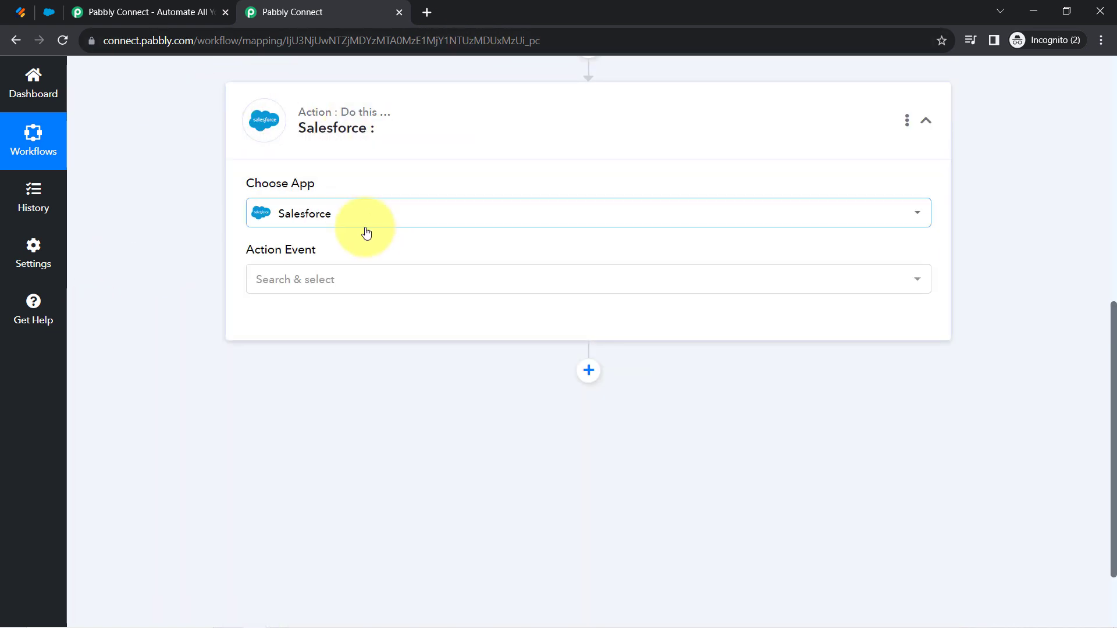
scroll(311, 162, up, 9)
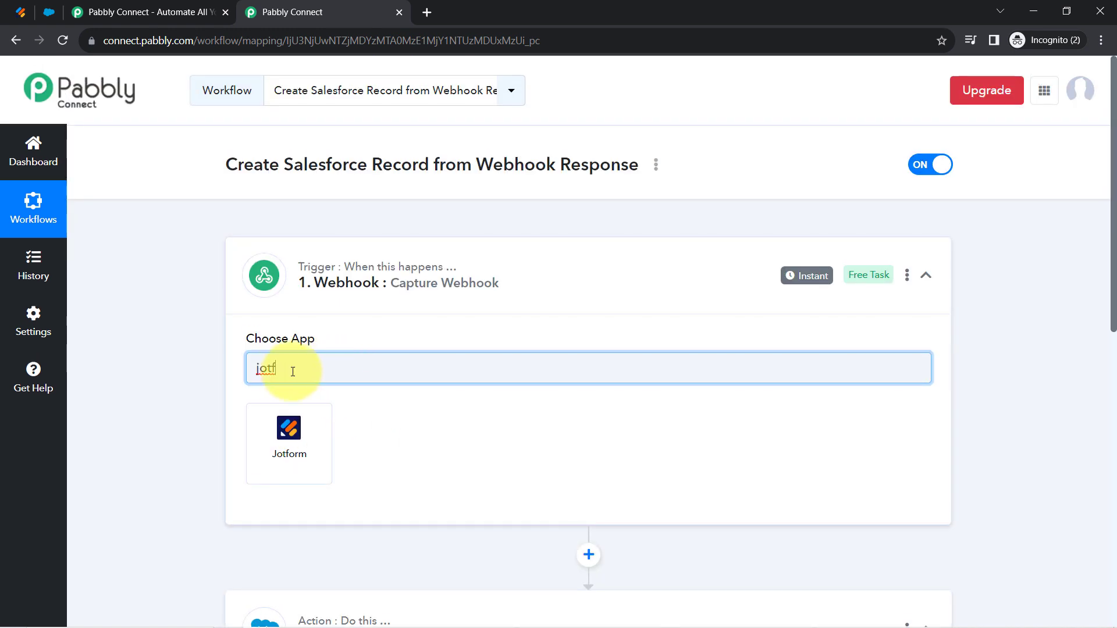
text(web)
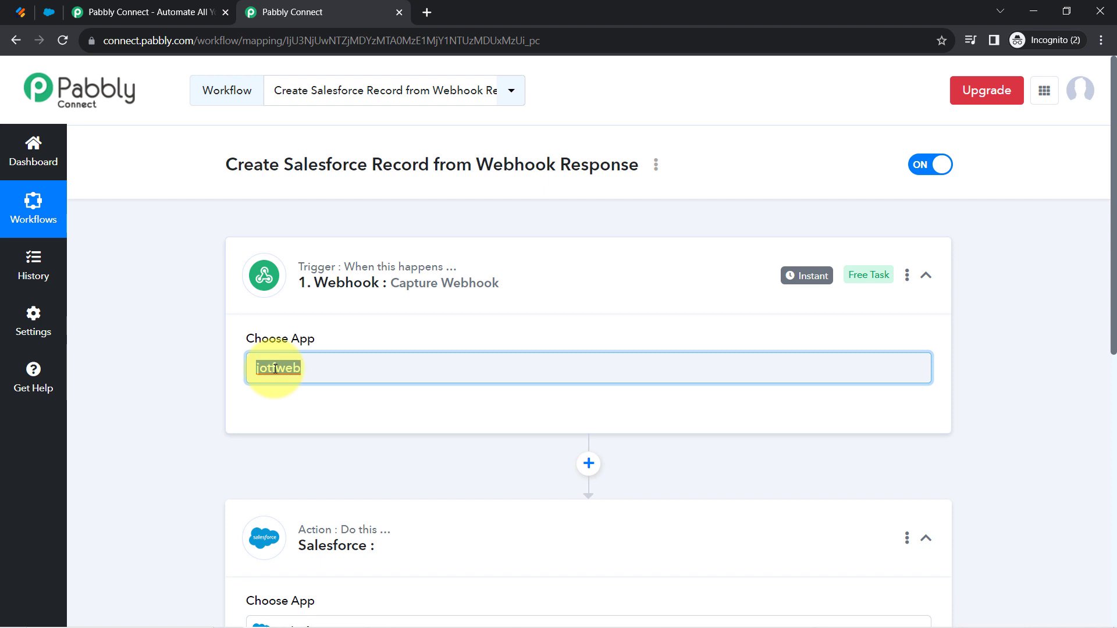
text(eb)
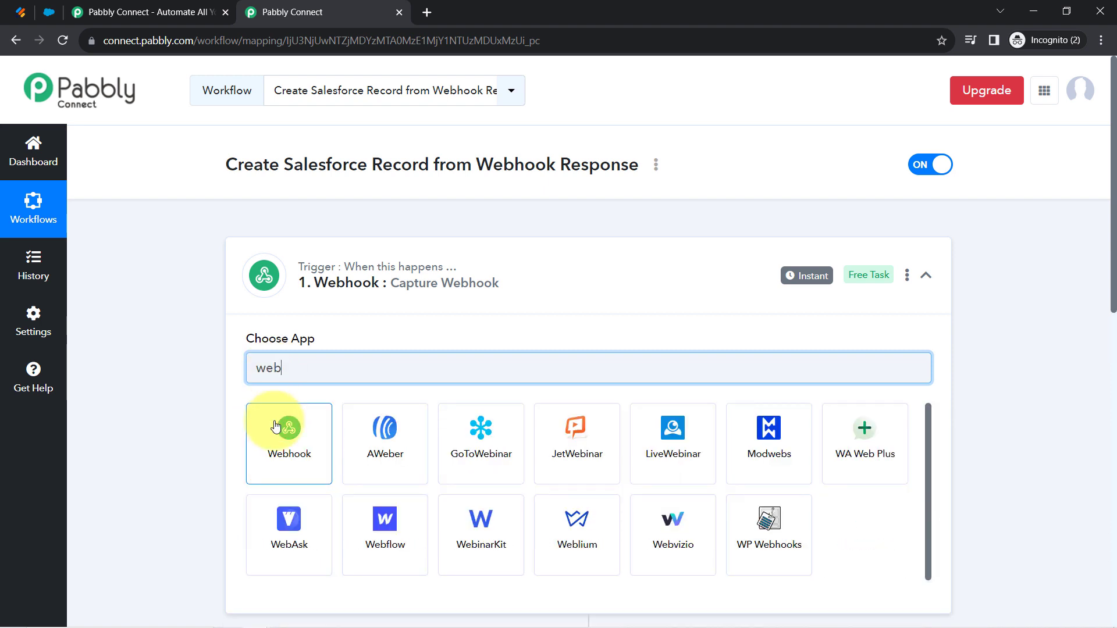
click(274, 424)
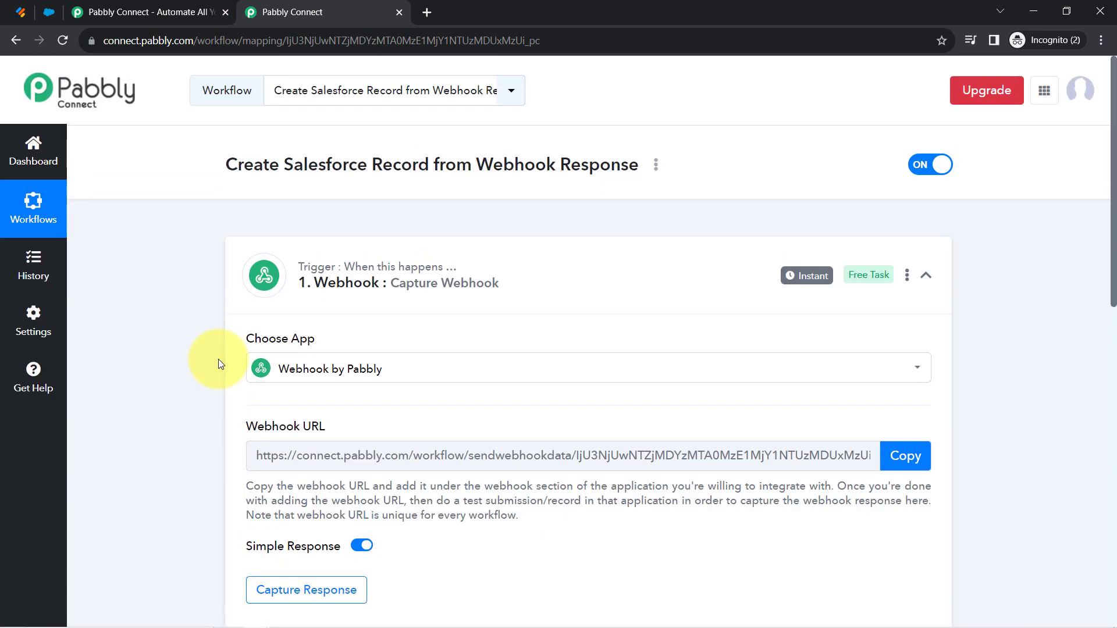
click(894, 459)
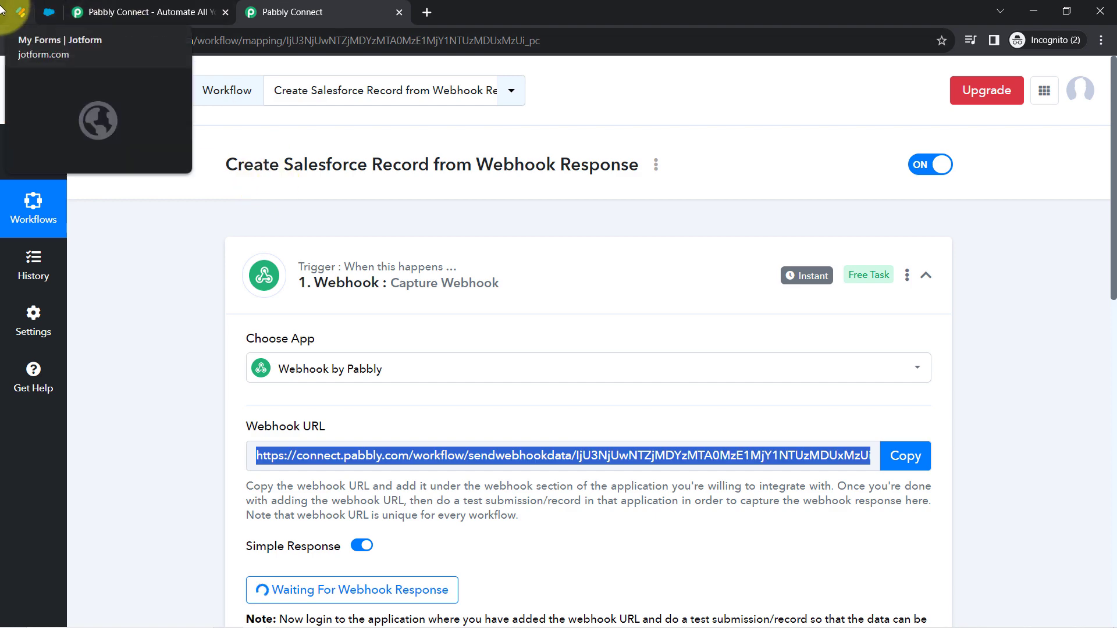
- Leave Capture Response waiting for the webhook and go to the Jotform forms list
click(3, 10)
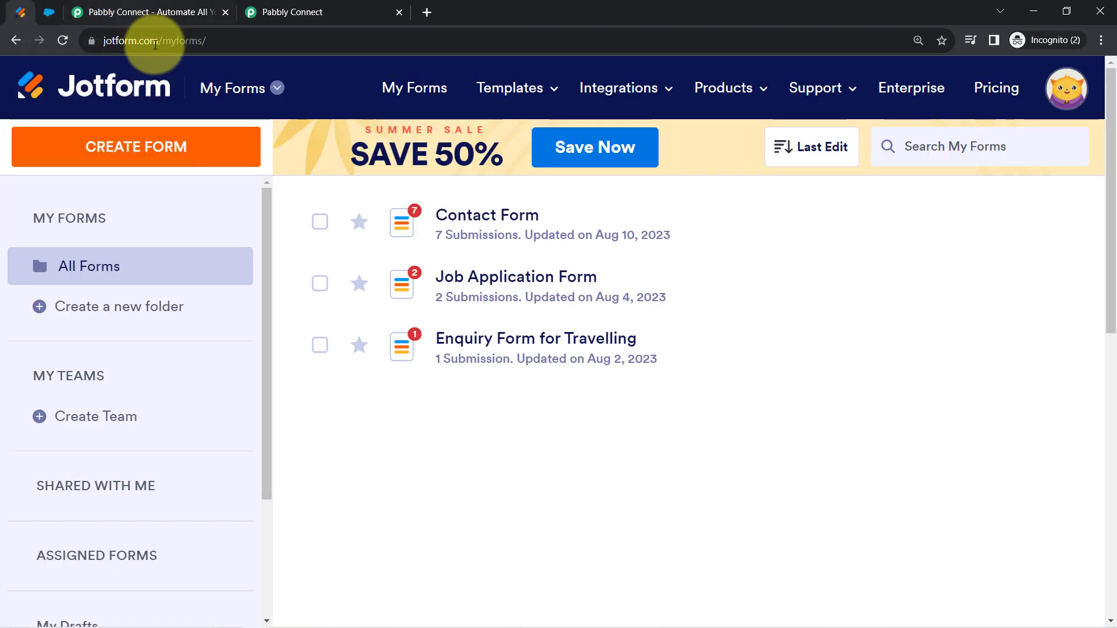
click(312, 12)
mouse_move(377, 269)
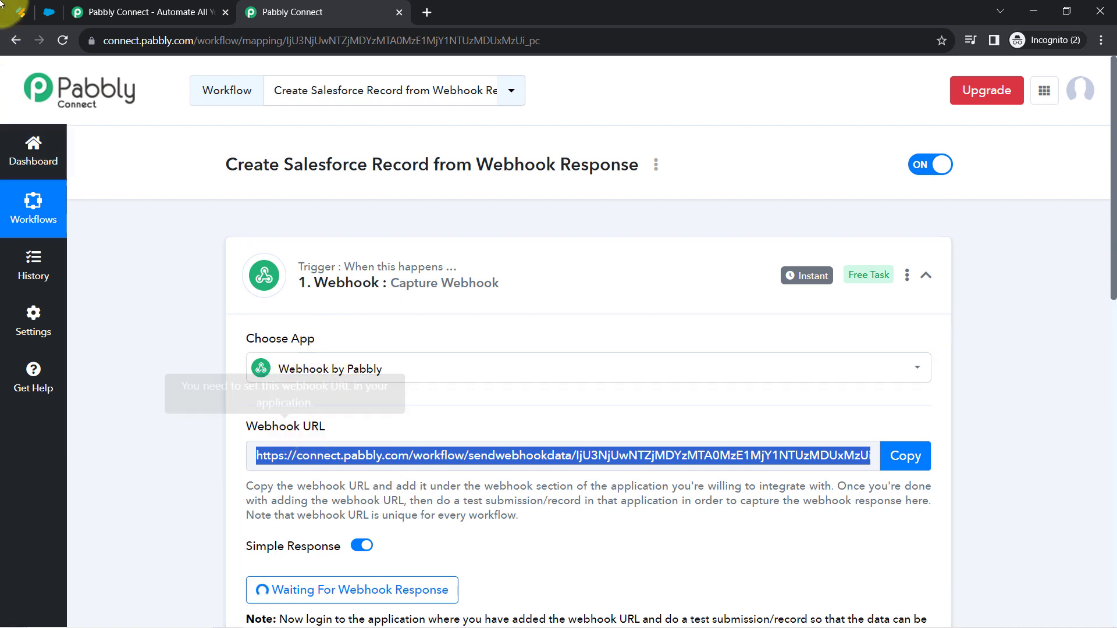
click(18, 10)
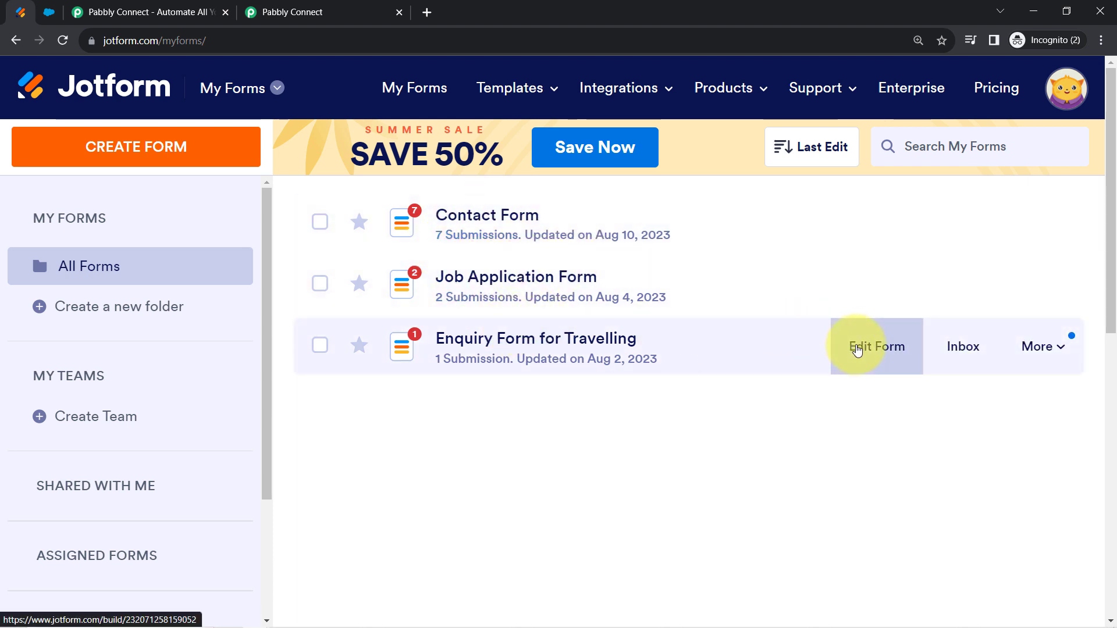
- Edit Enquiry Form for Travelling and open Settings > Integrations > WebHooks
click(858, 348)
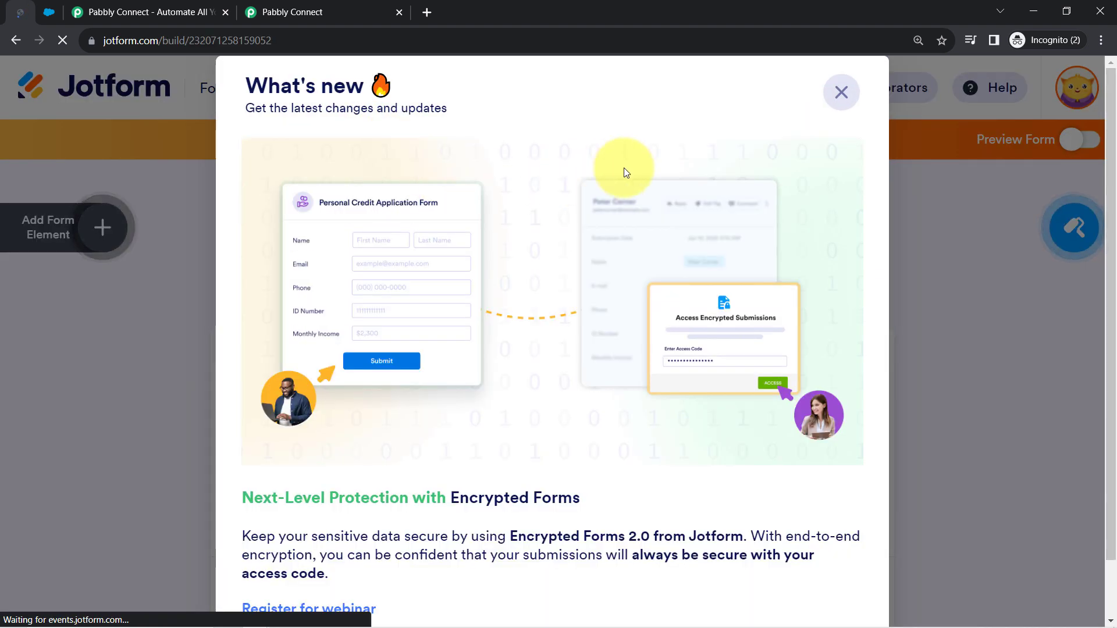
click(842, 93)
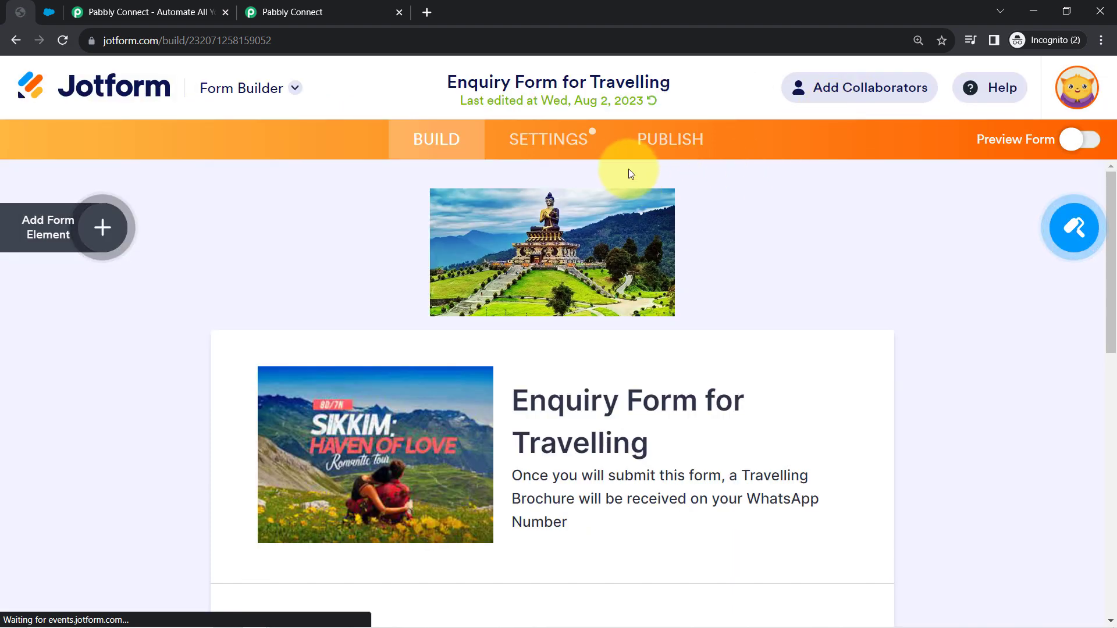
click(548, 148)
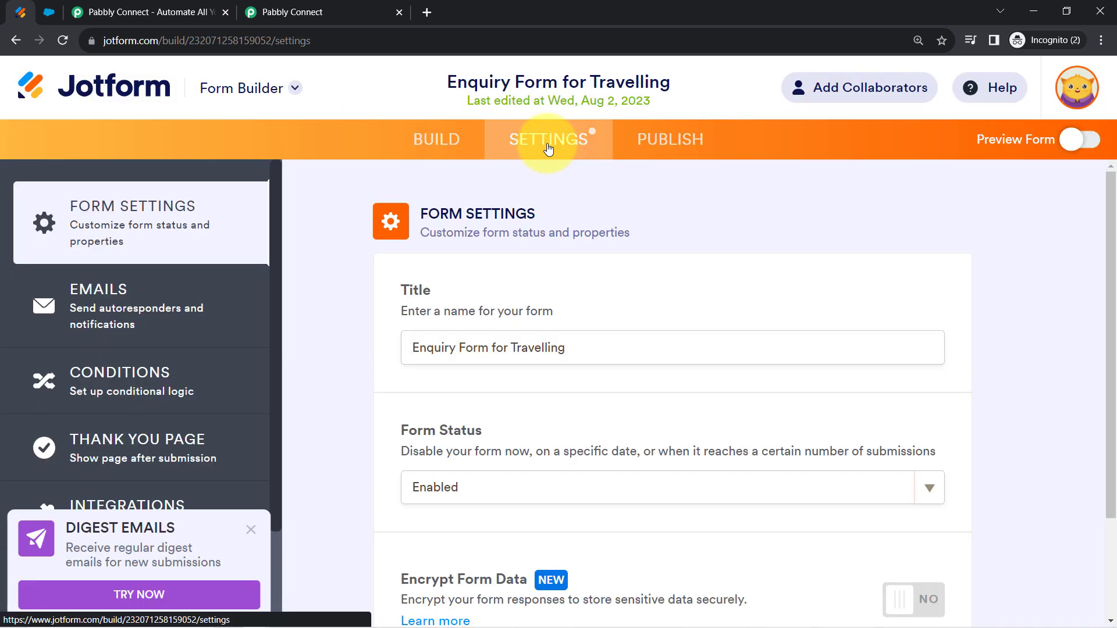
scroll(120, 369, down, 2)
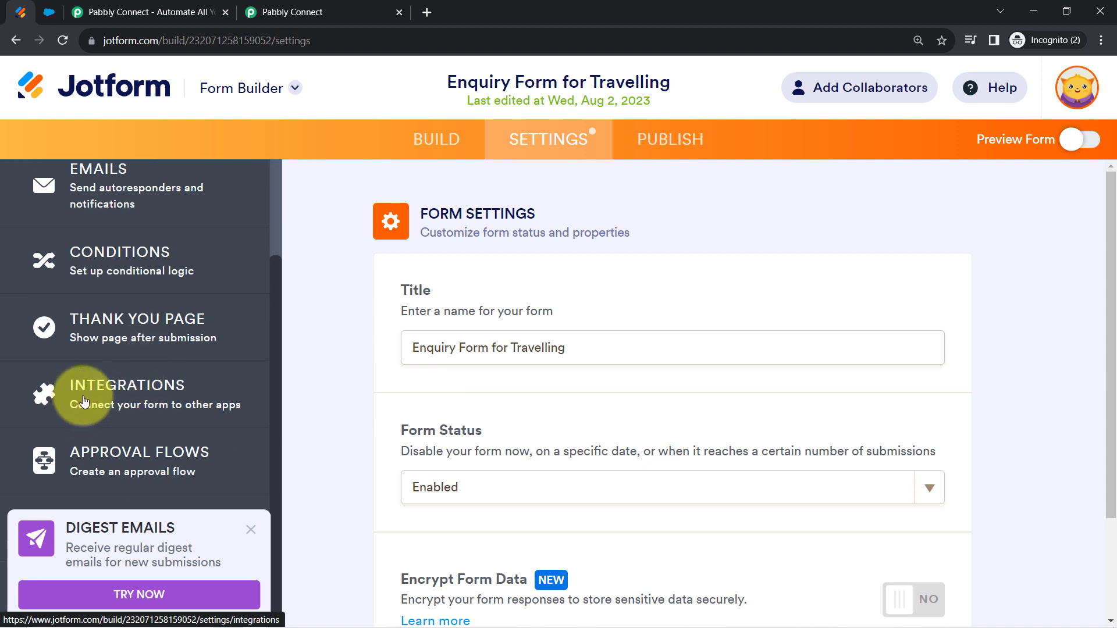
click(118, 399)
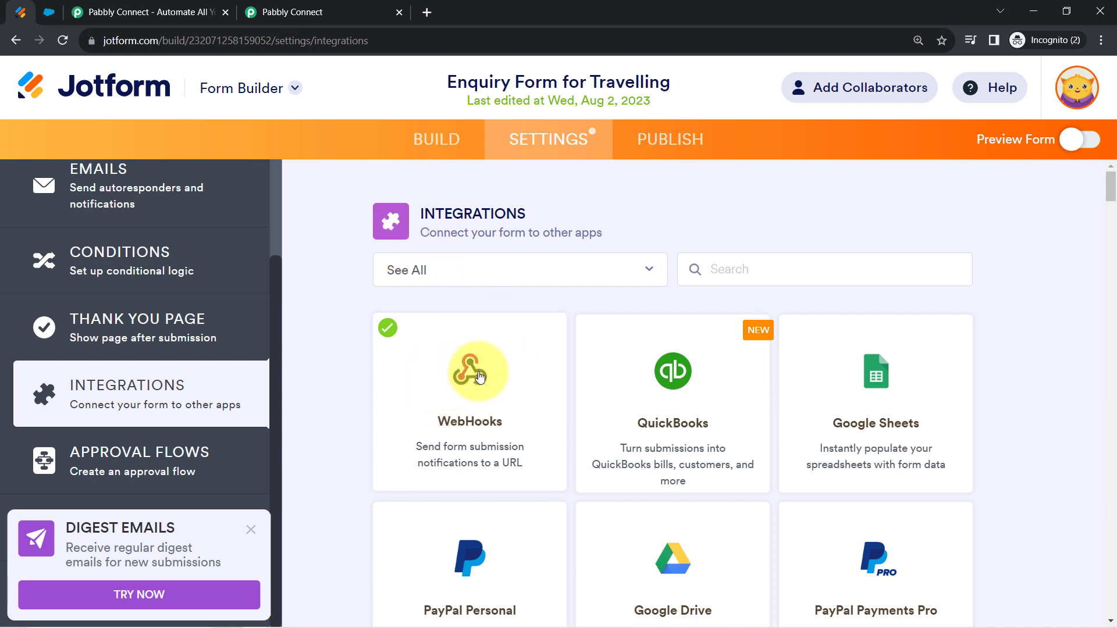
click(477, 376)
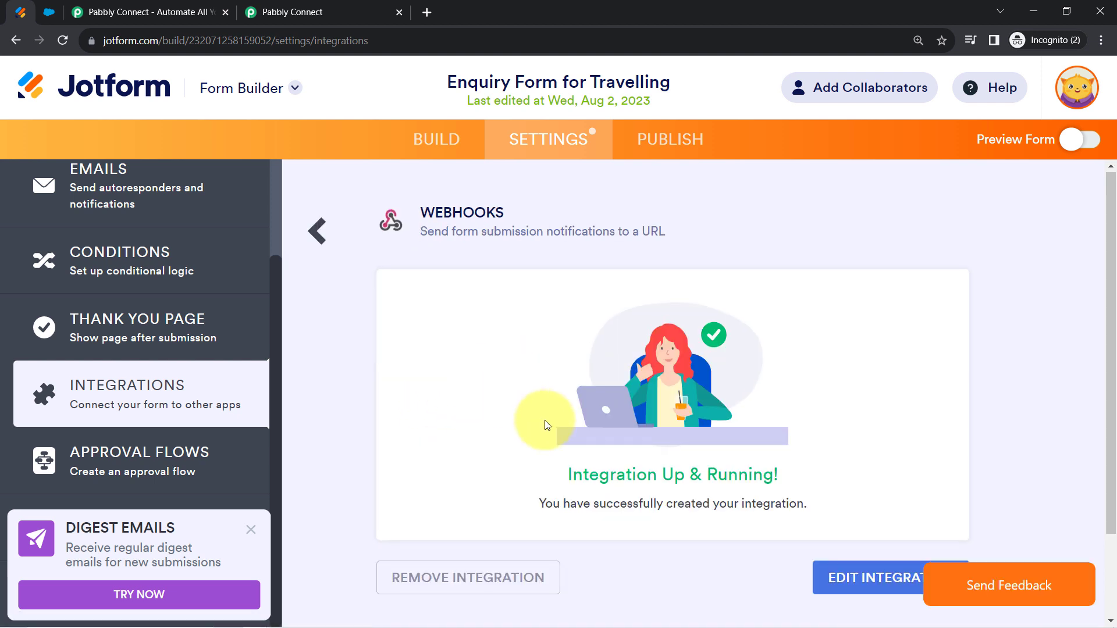
scroll(517, 470, down, 2)
- Remove the old WebHooks integration, confirming with YES, REMOVE!
click(429, 485)
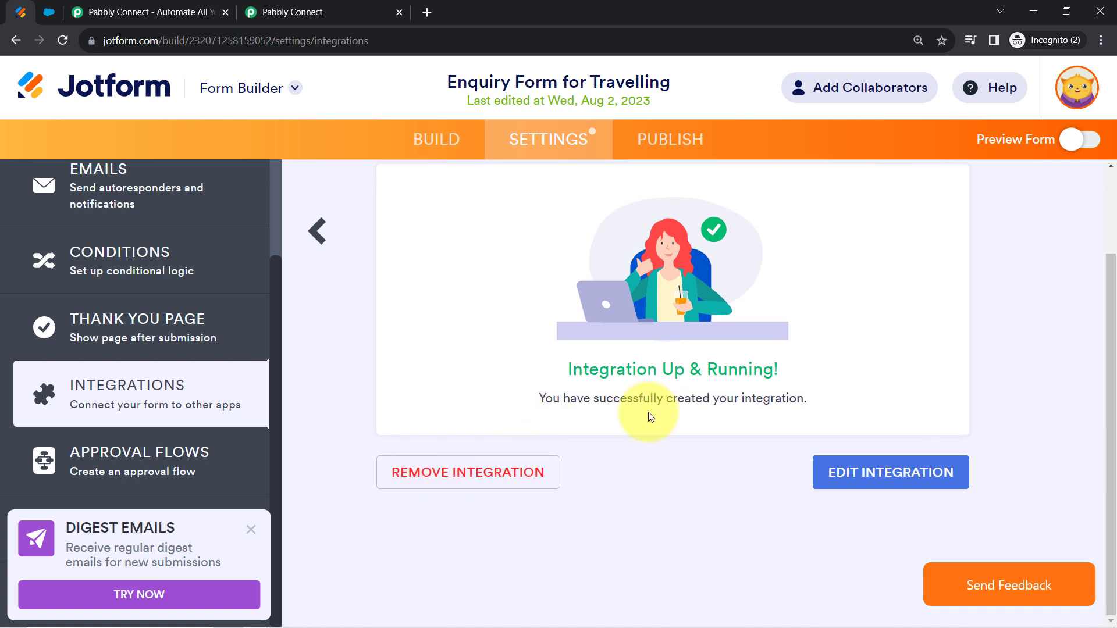
click(459, 476)
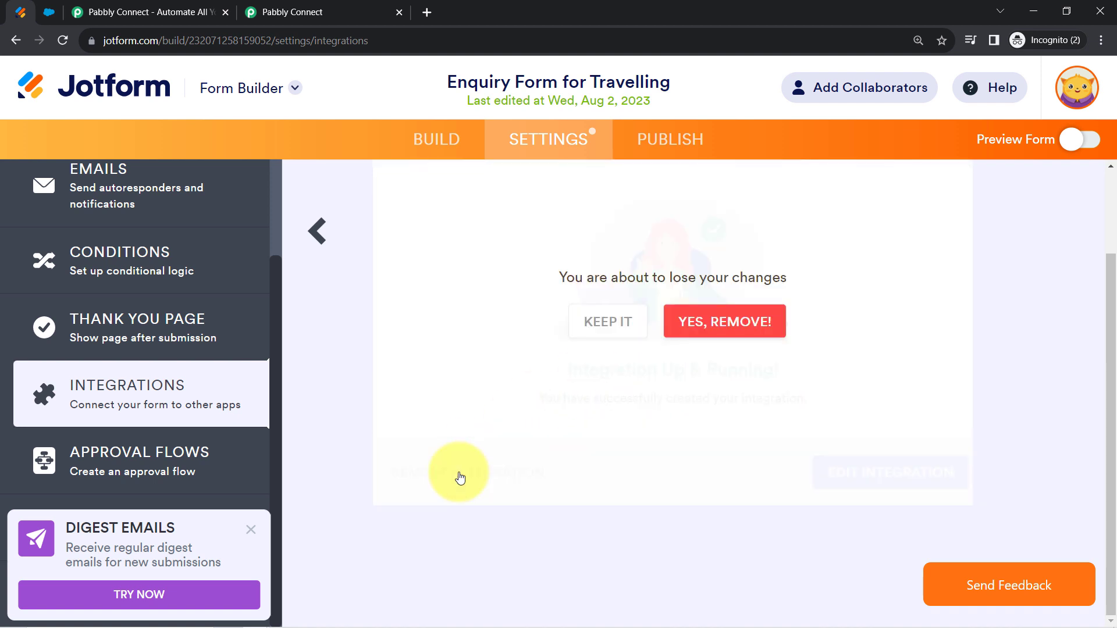
click(712, 323)
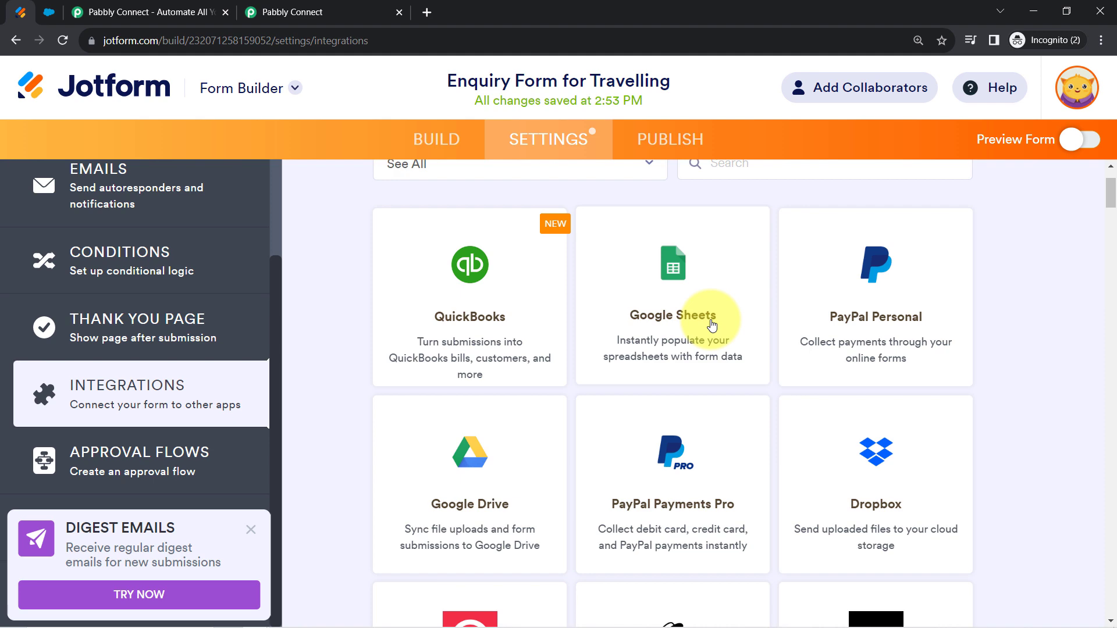
scroll(712, 324, up, 2)
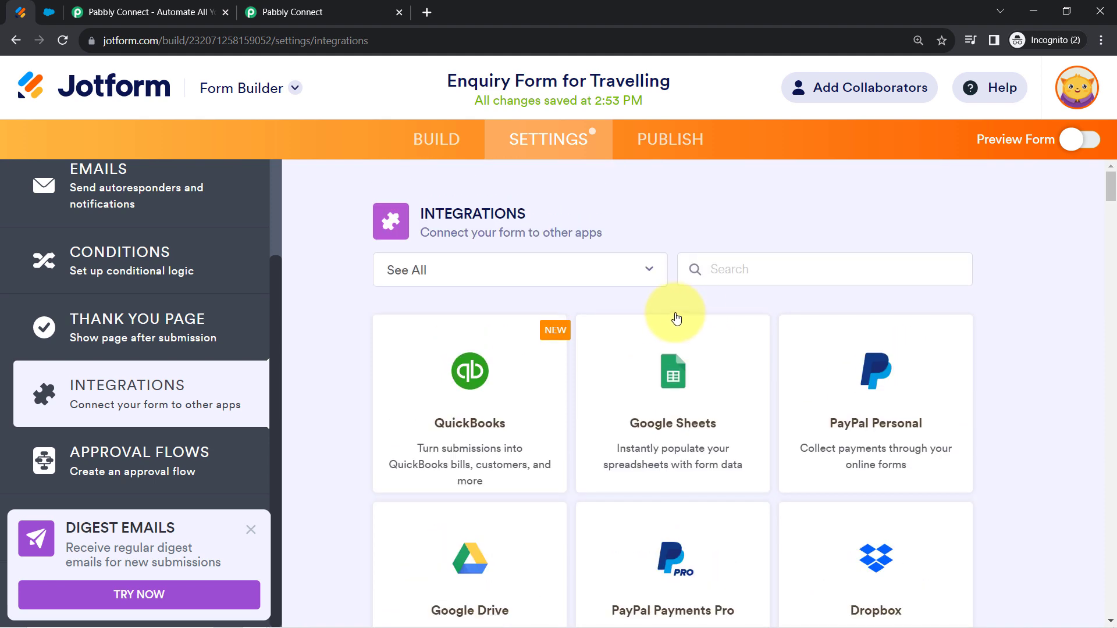
text(webh)
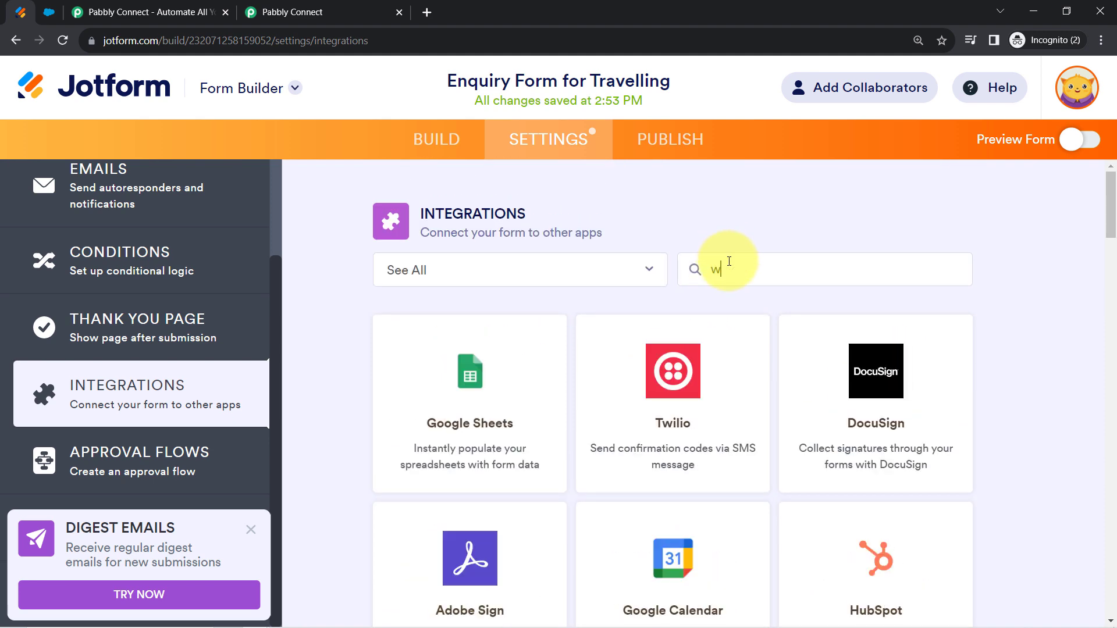
click(476, 413)
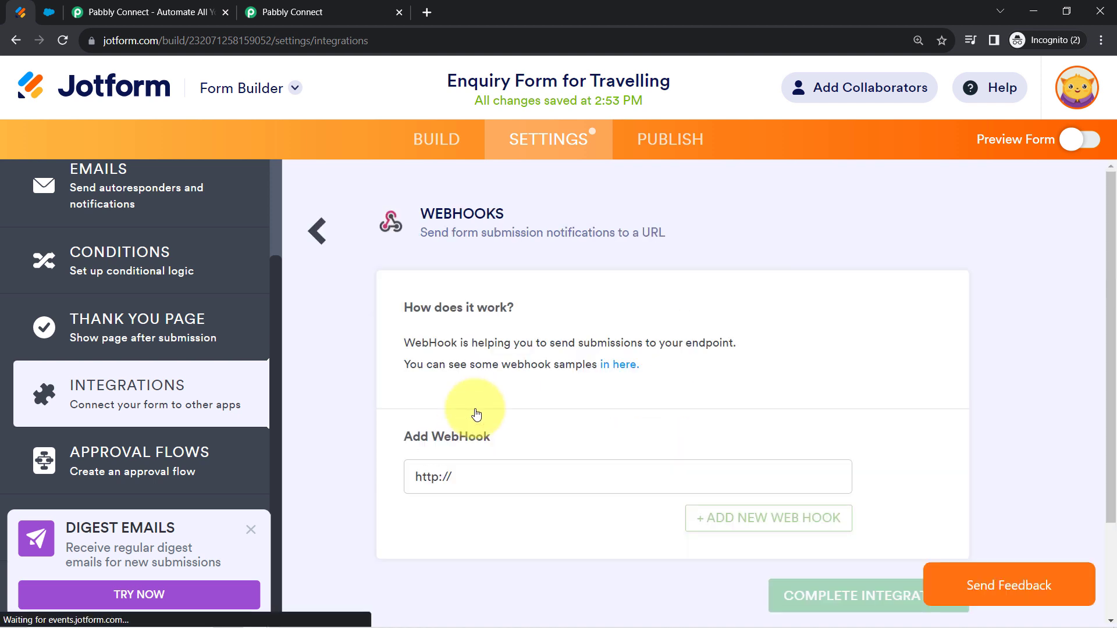
scroll(516, 379, down, 2)
drag(465, 349, 399, 361)
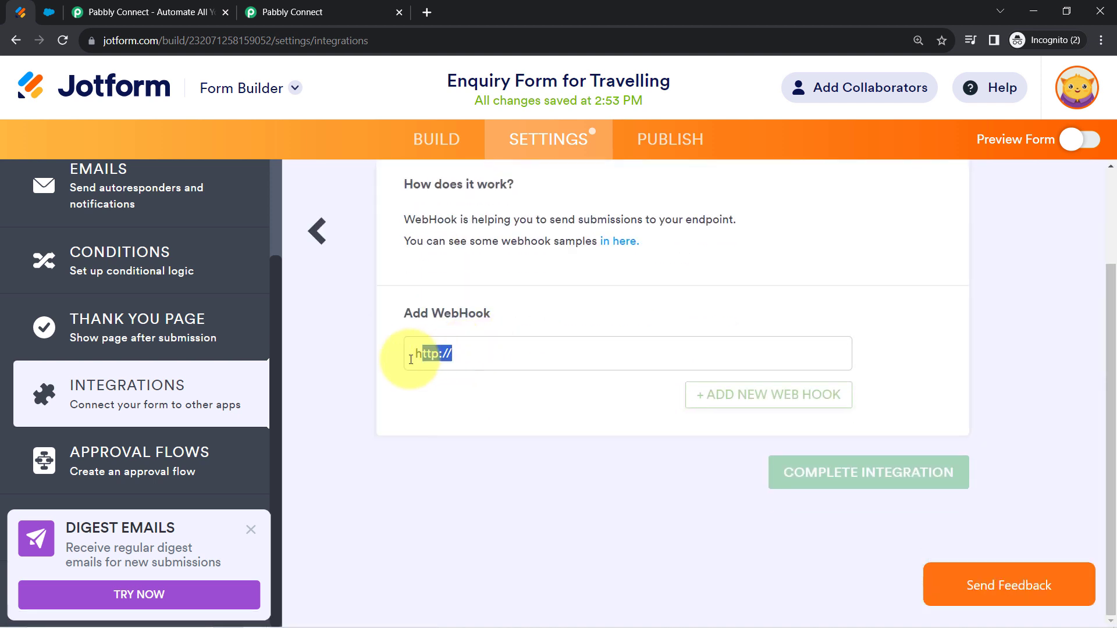
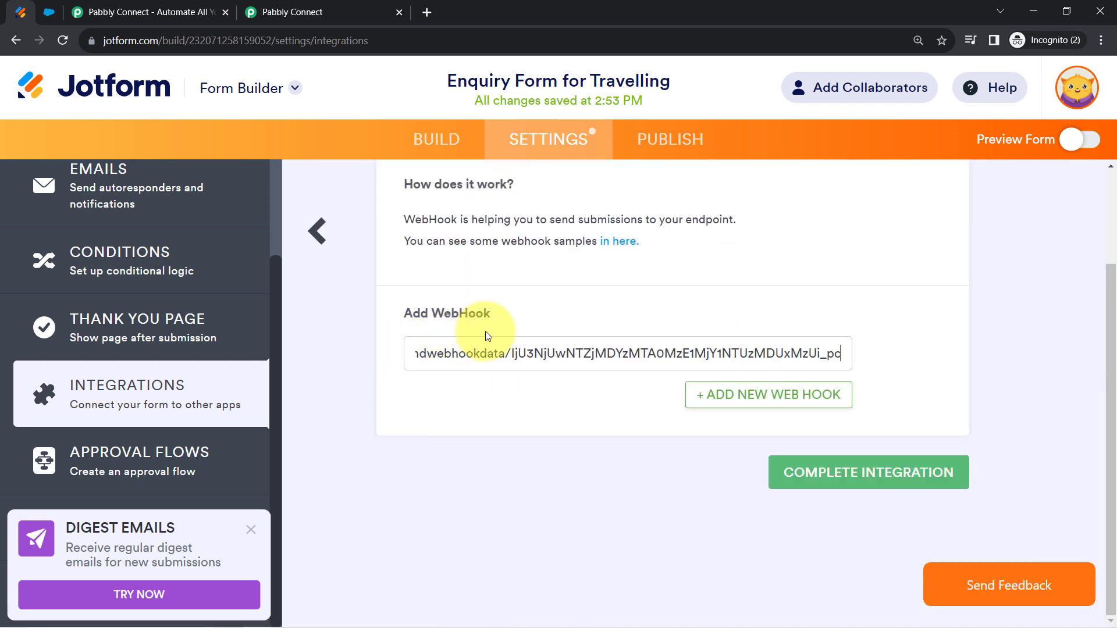
click(840, 481)
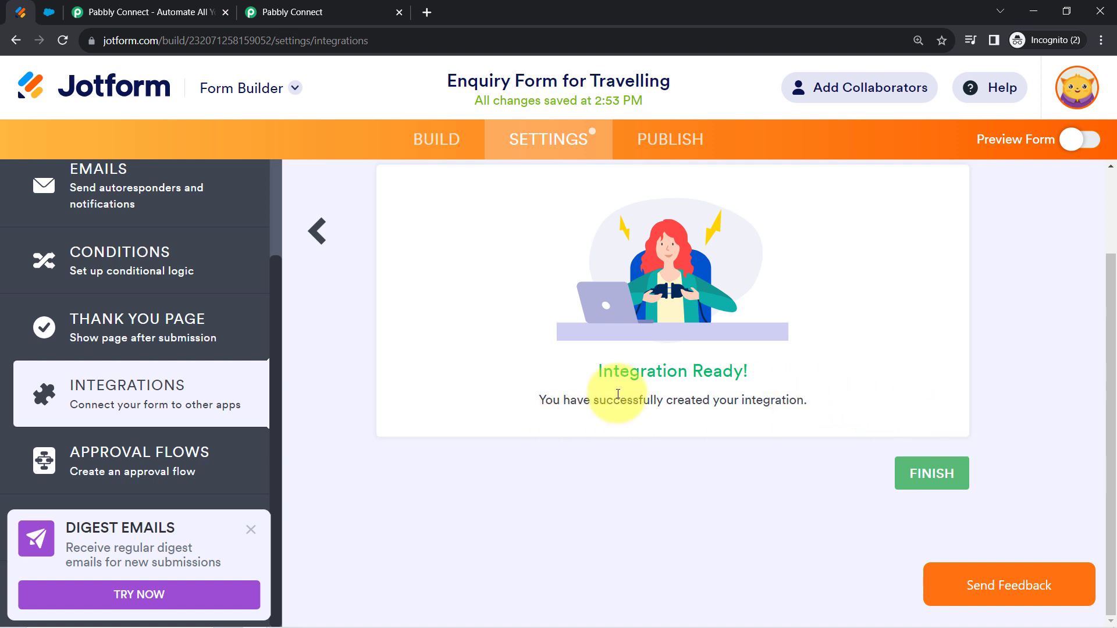
drag(576, 399, 752, 400)
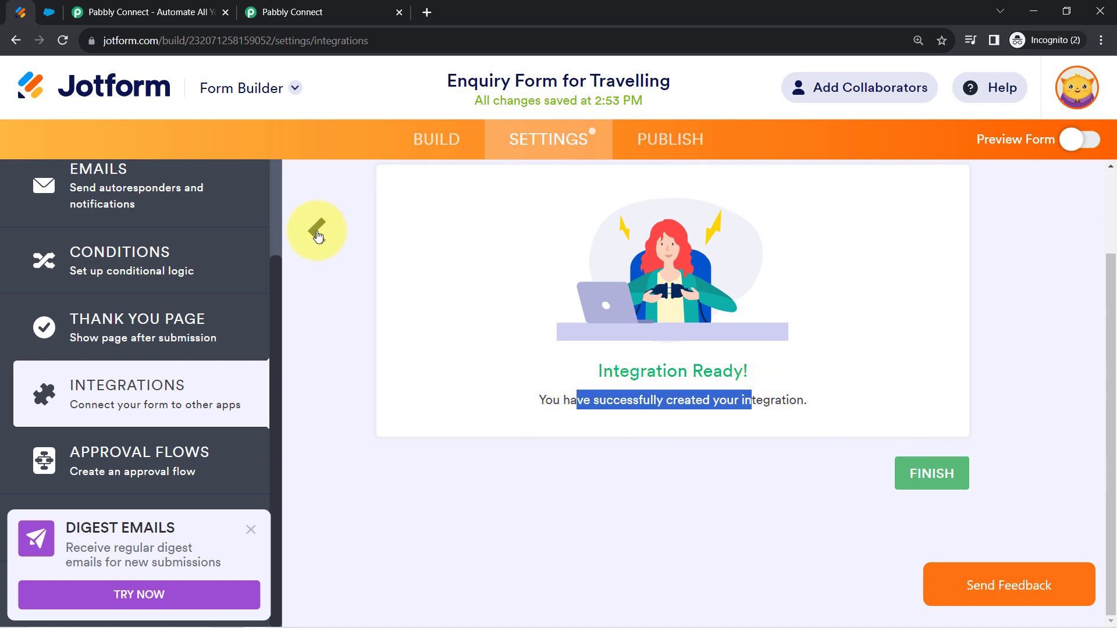
click(287, 17)
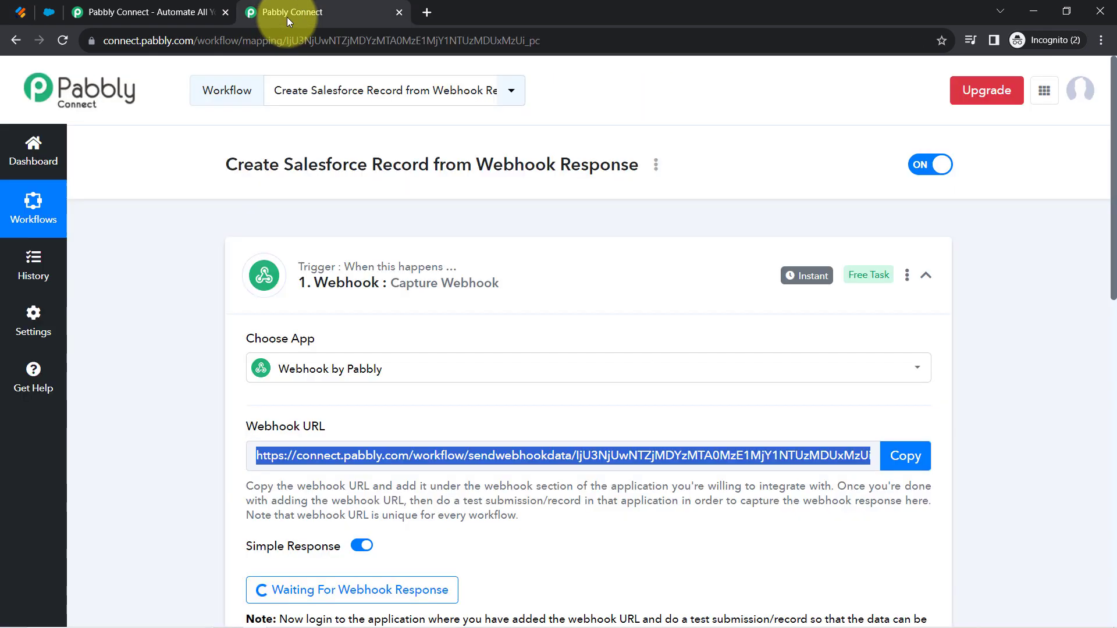
- Read the Waiting For Webhook Response note requesting a test submission, then return to Jotform
scroll(372, 326, down, 5)
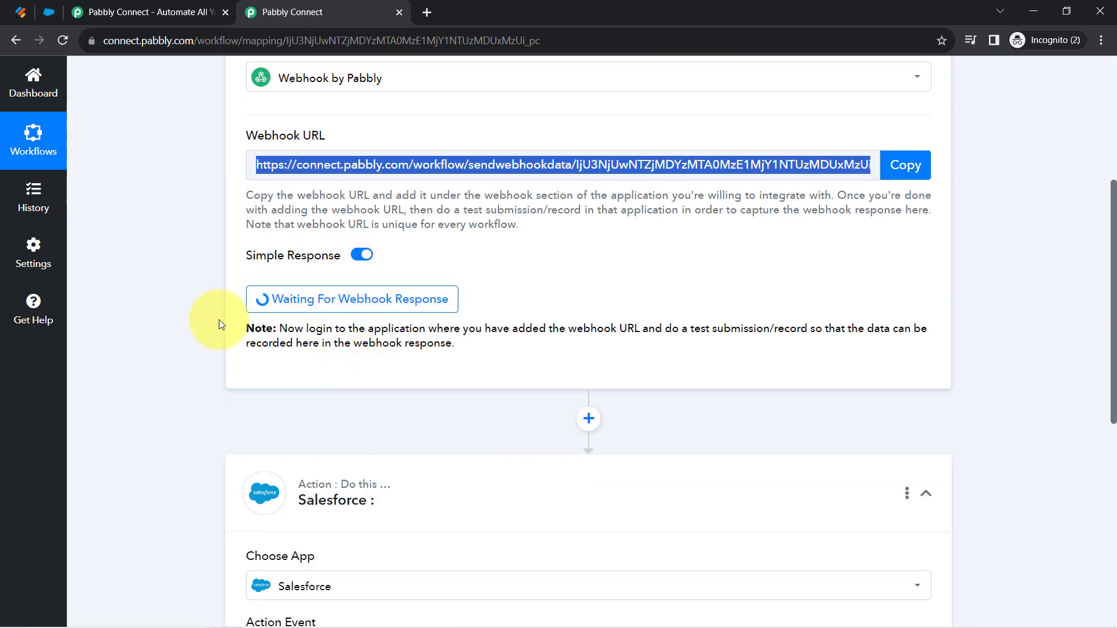
drag(268, 196, 363, 213)
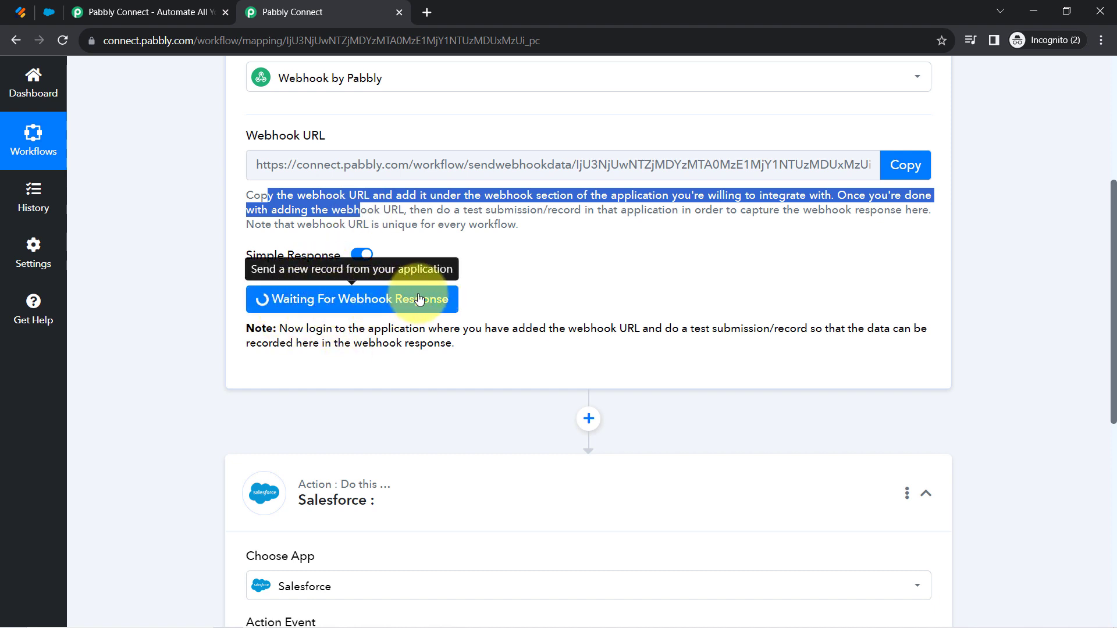
drag(316, 328, 749, 329)
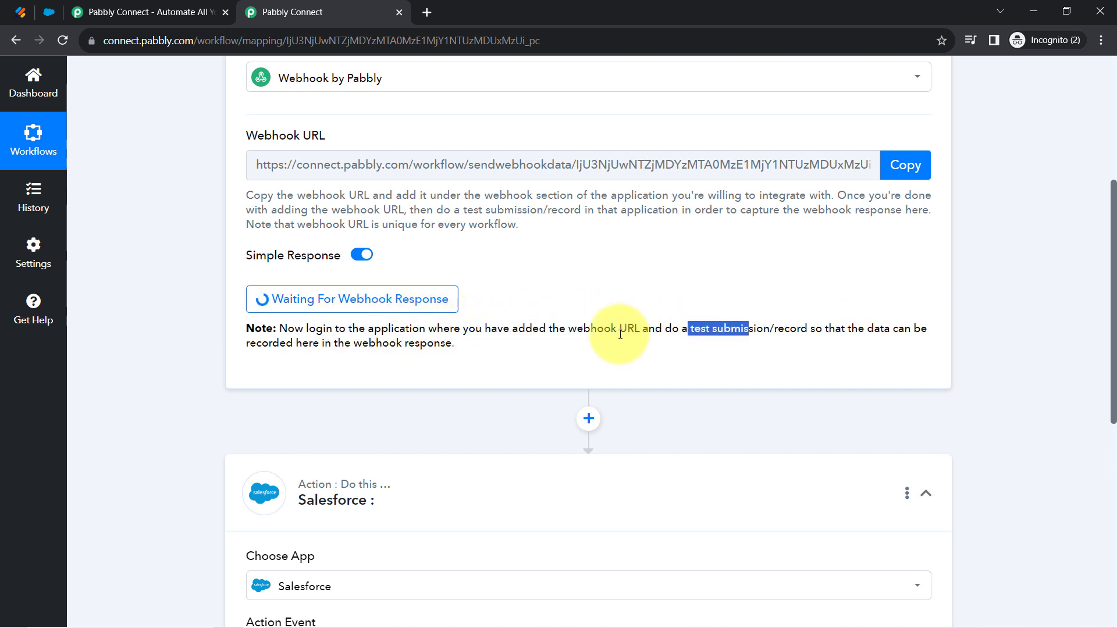
drag(620, 335, 448, 342)
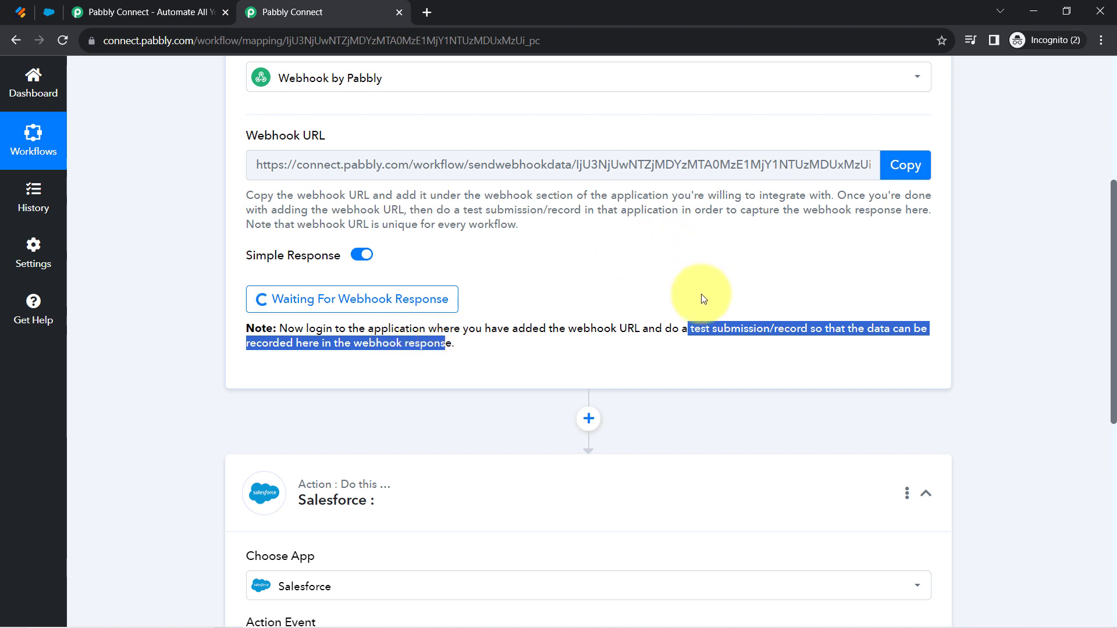
drag(689, 329, 796, 329)
scroll(494, 292, up, 4)
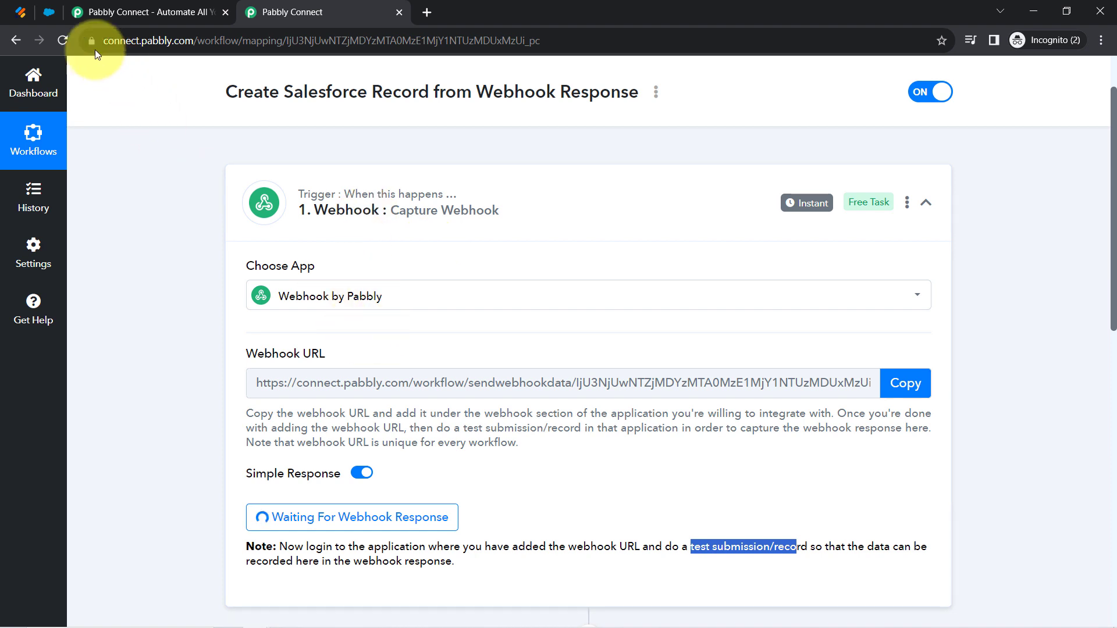
click(21, 12)
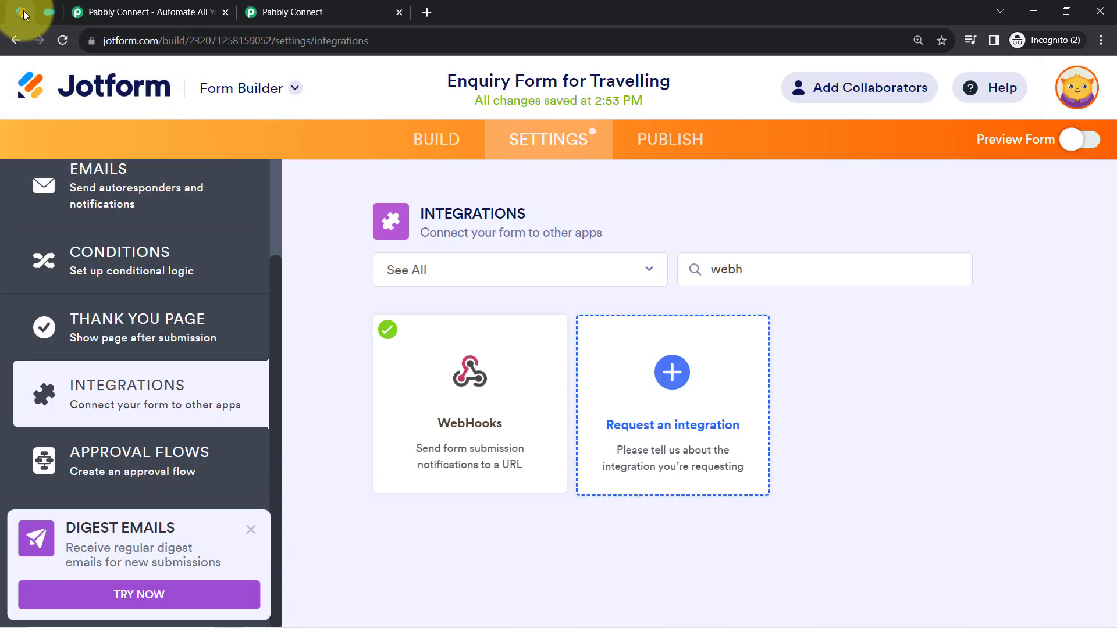
- Open the live Enquiry Form for Travelling in a new tab and start on First Name
click(669, 152)
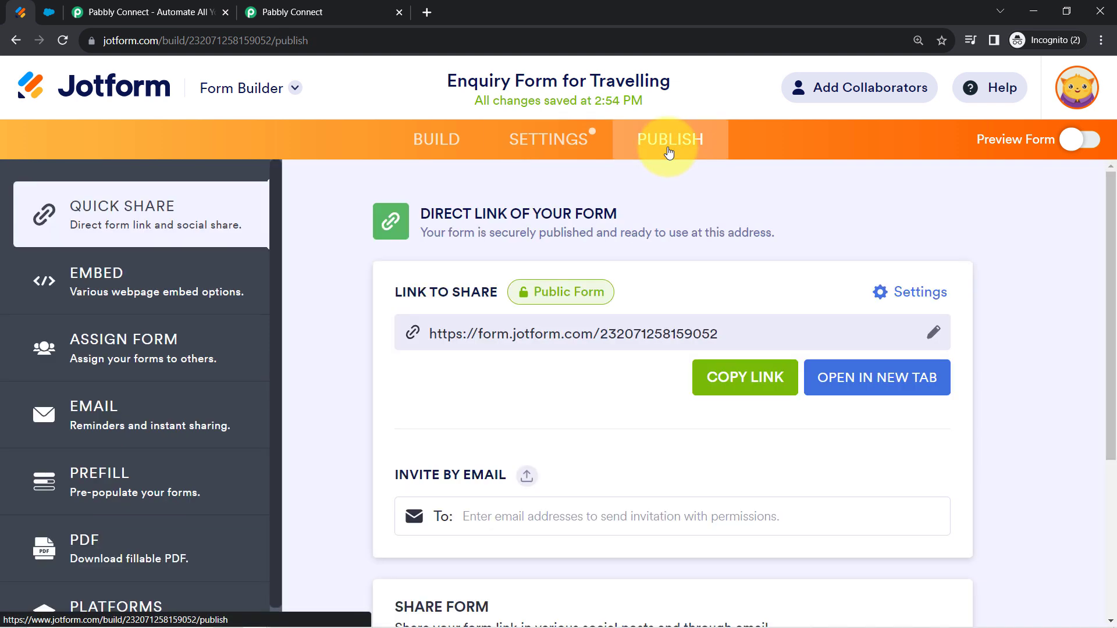
click(835, 395)
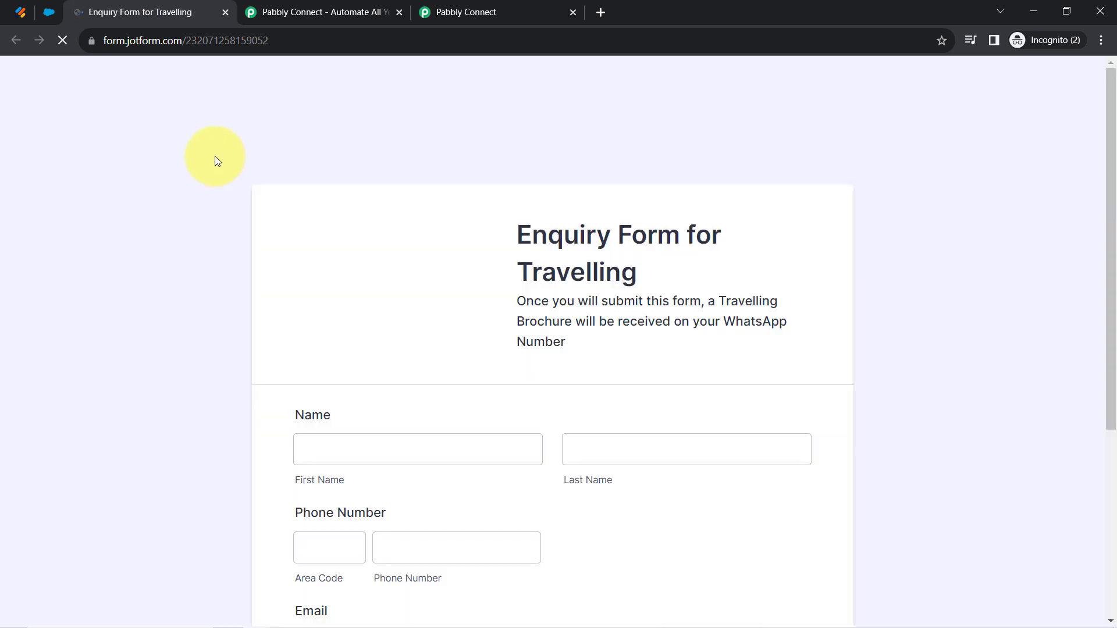
scroll(244, 239, down, 3)
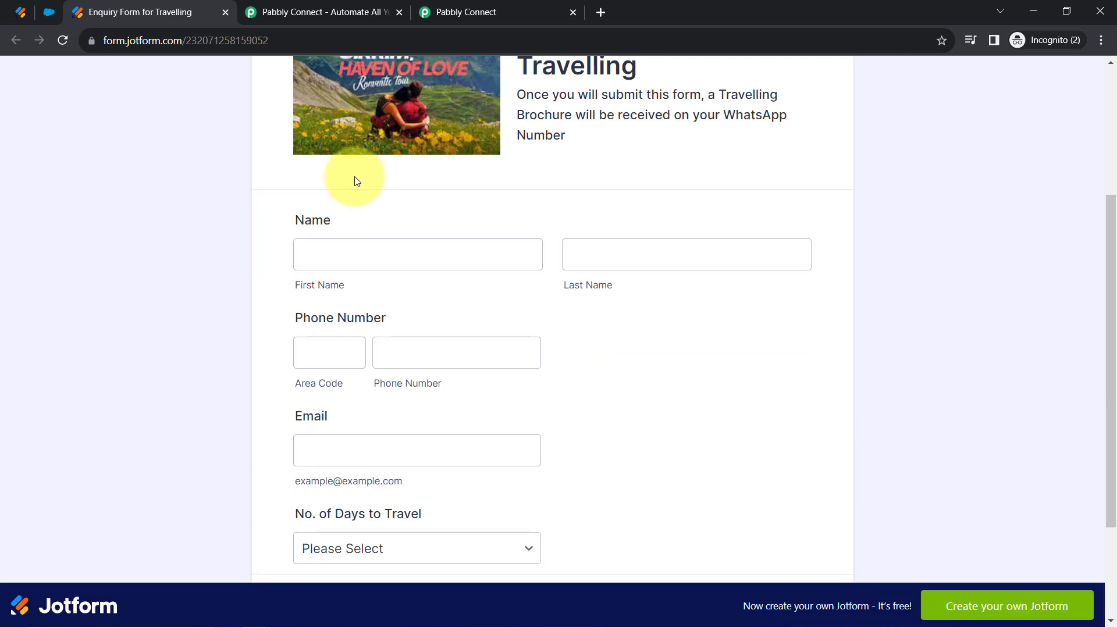
click(355, 241)
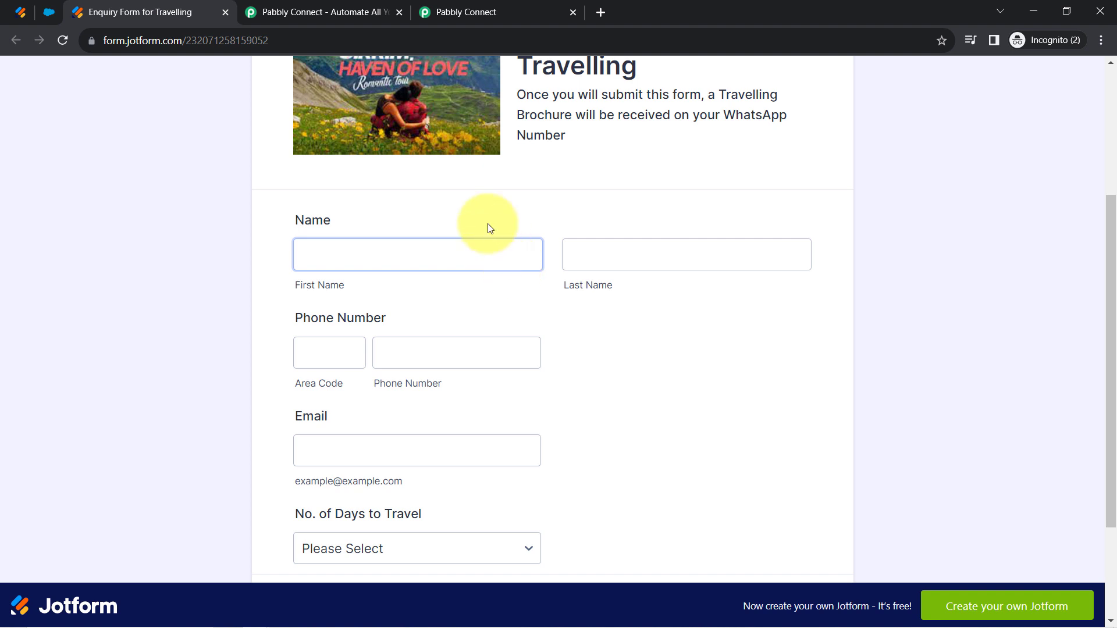
- Fill in the demo user's name, phone number, email and 3 travel days
click(512, 12)
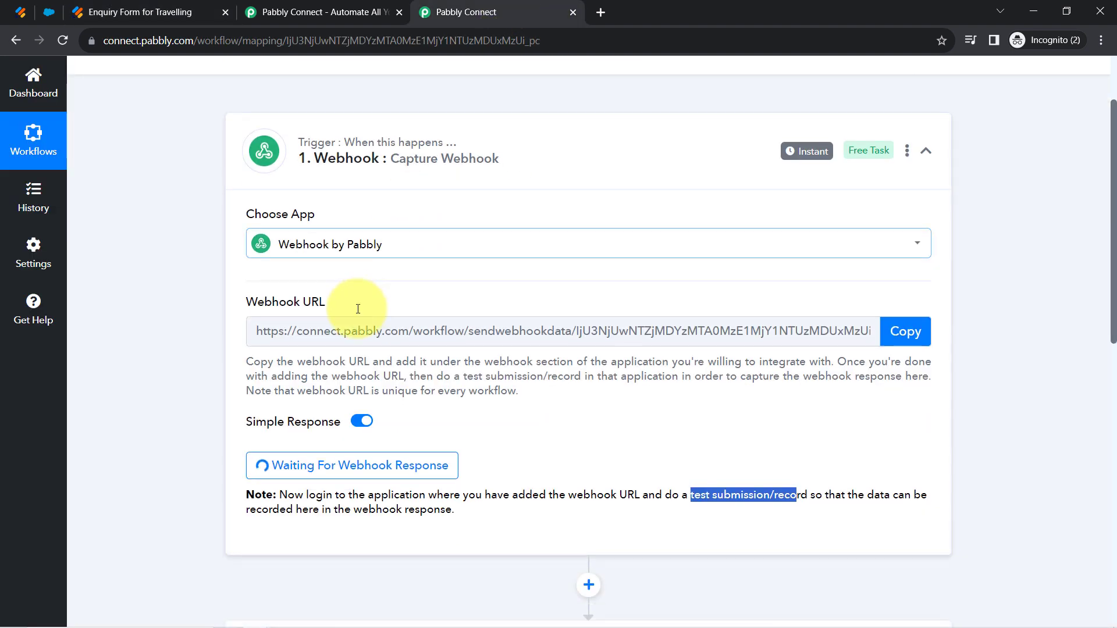
click(140, 12)
scroll(285, 244, down, 2)
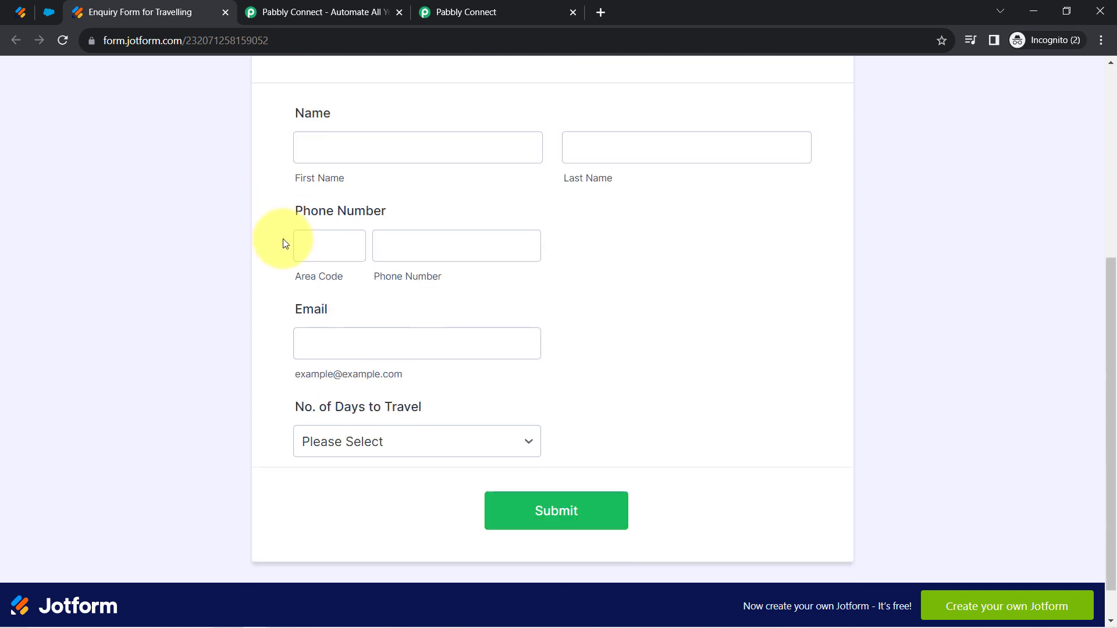
click(403, 196)
scroll(403, 197, up, 5)
scroll(379, 233, down, 3)
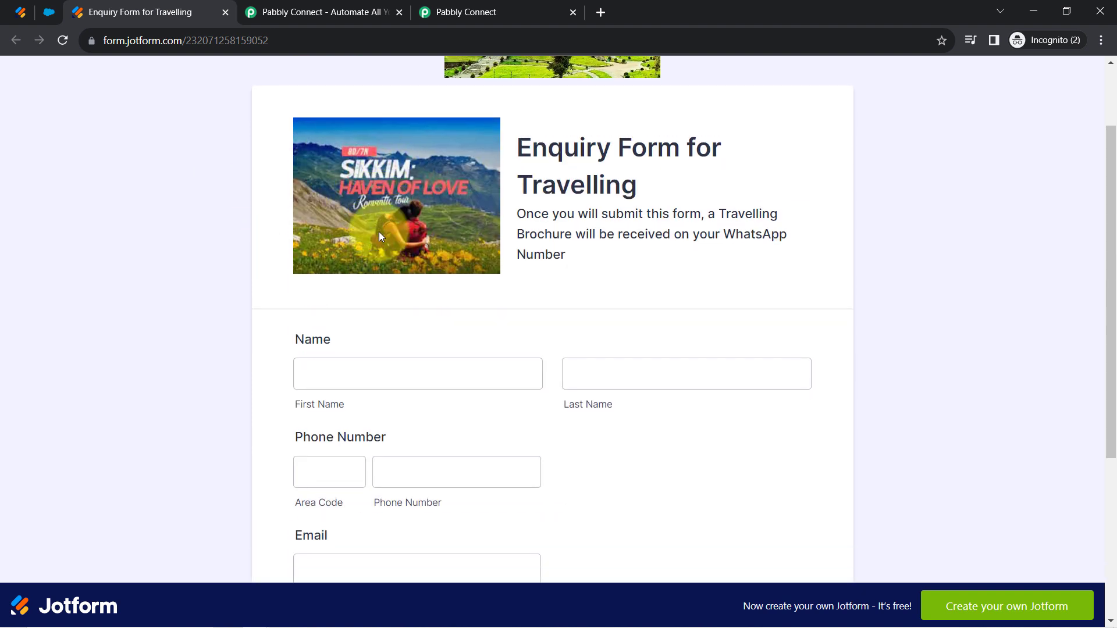
click(318, 254)
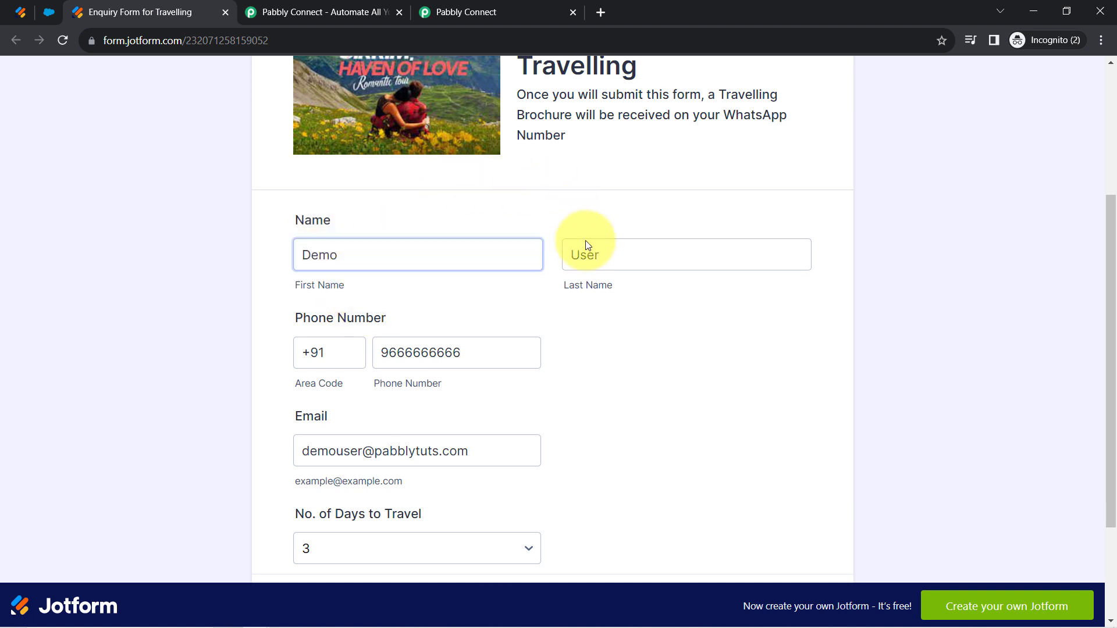
- Review the entered last name, phone number and other filled fields on the travel enquiry form
click(623, 259)
click(568, 232)
click(403, 357)
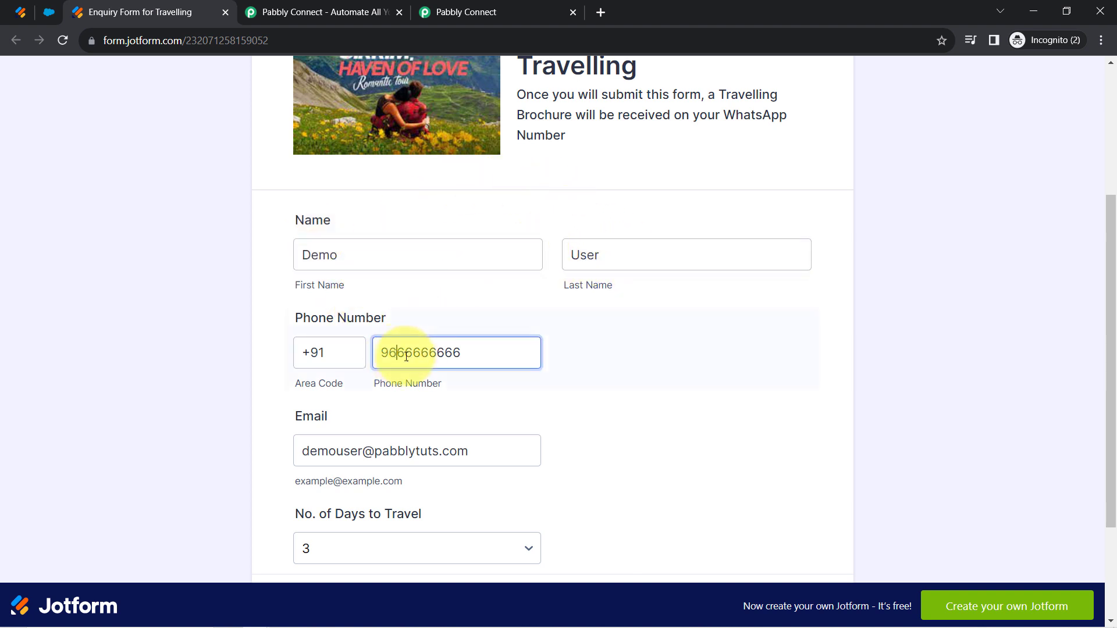
drag(406, 356, 509, 359)
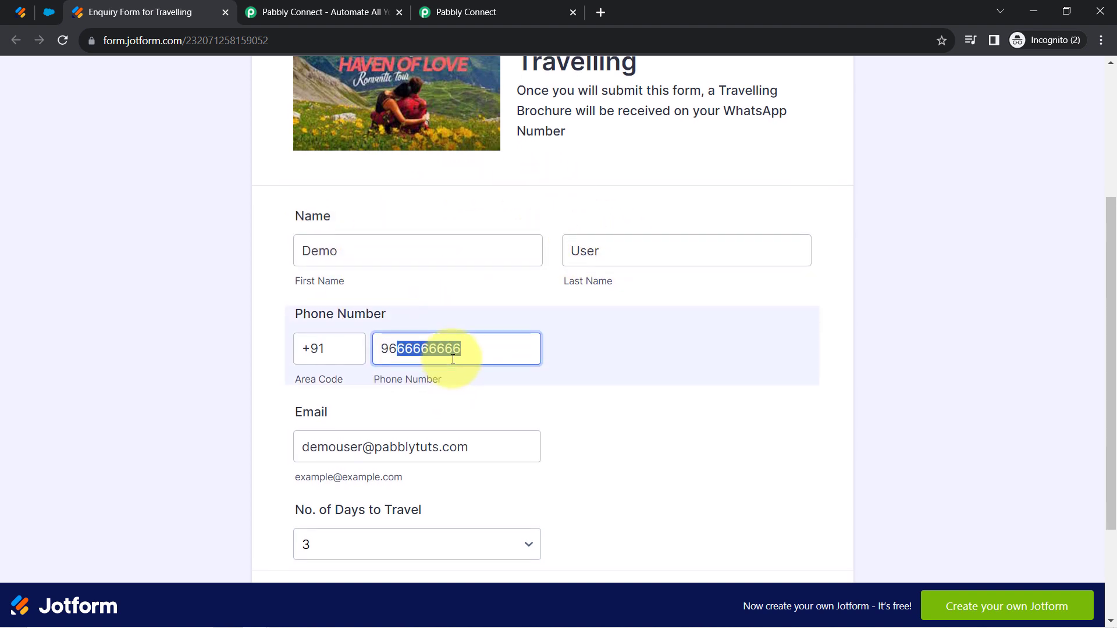
scroll(425, 423, down, 3)
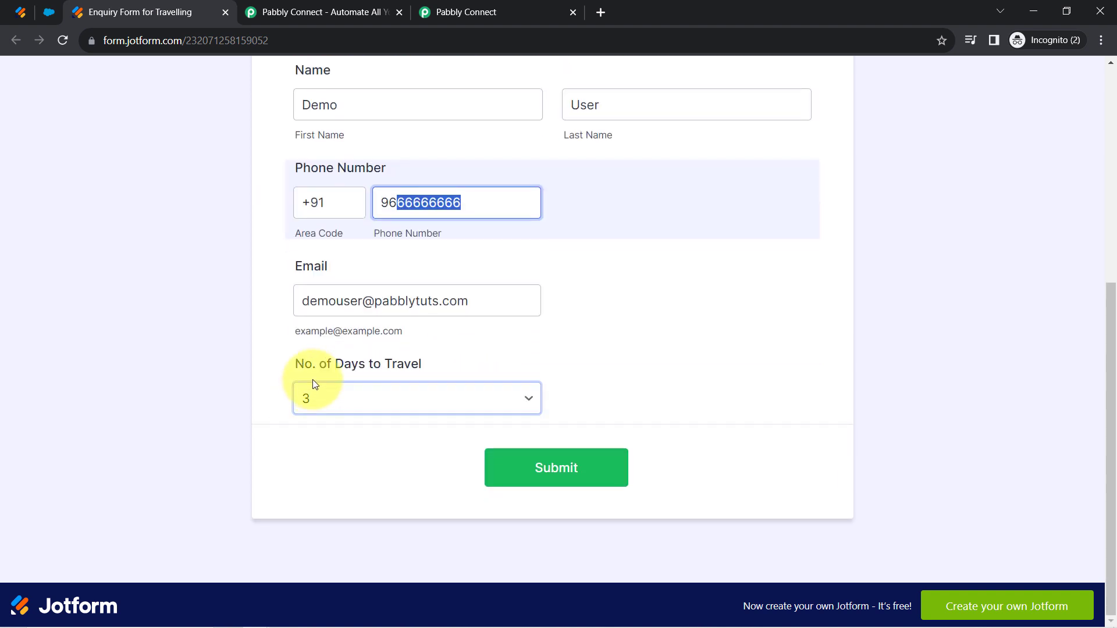
drag(321, 365, 425, 376)
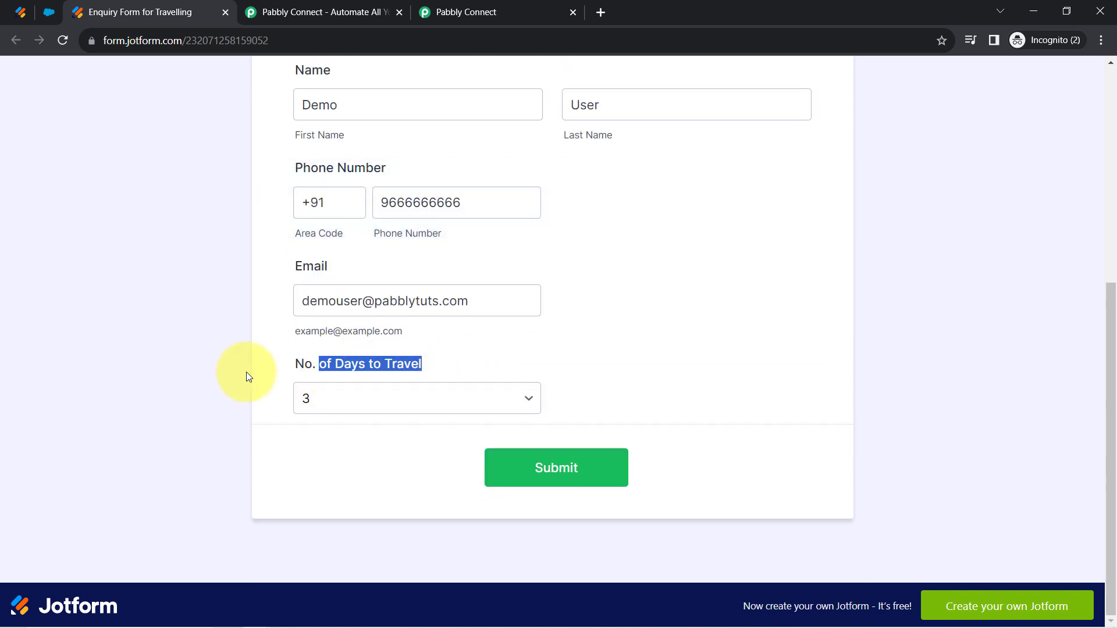
scroll(238, 376, up, 6)
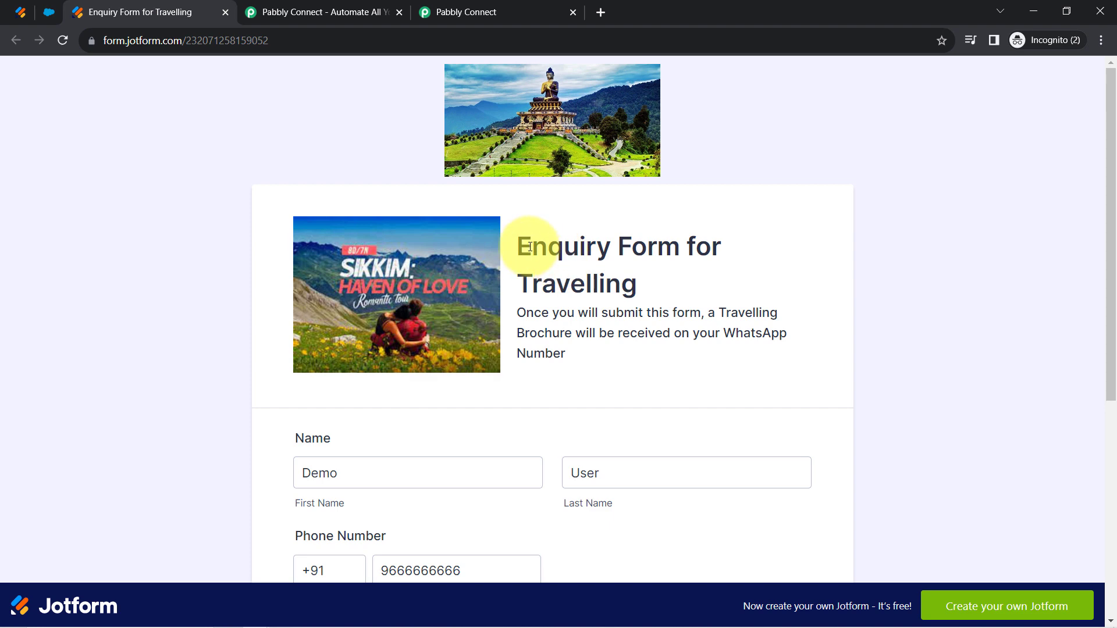
drag(537, 249, 605, 288)
scroll(616, 337, down, 3)
scroll(616, 335, down, 4)
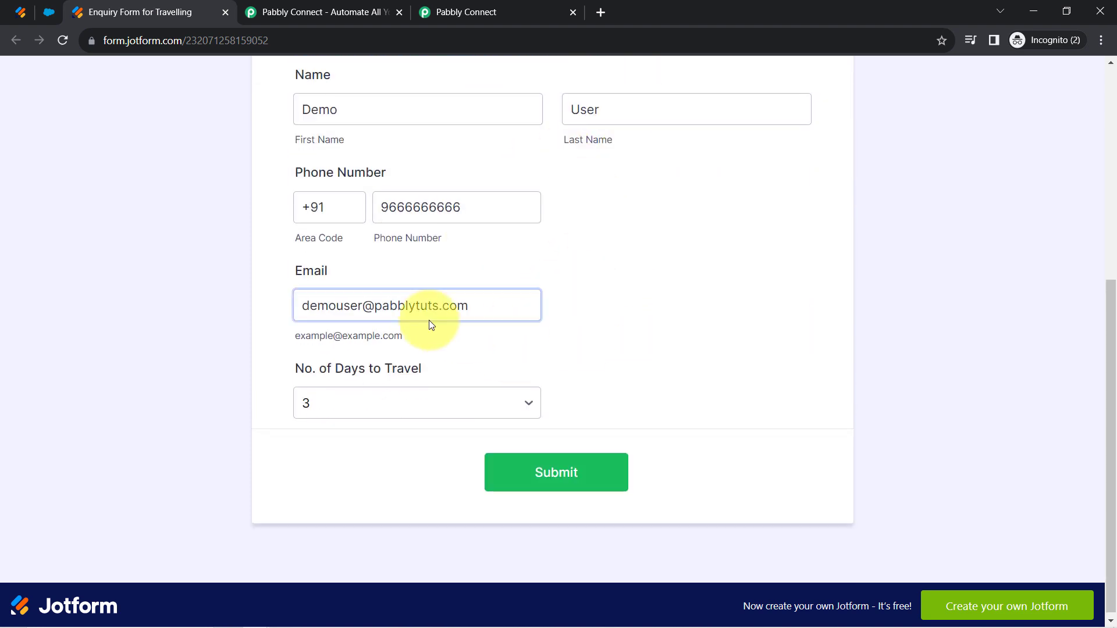
- Submit the Enquiry Form for Travelling
click(48, 12)
click(189, 7)
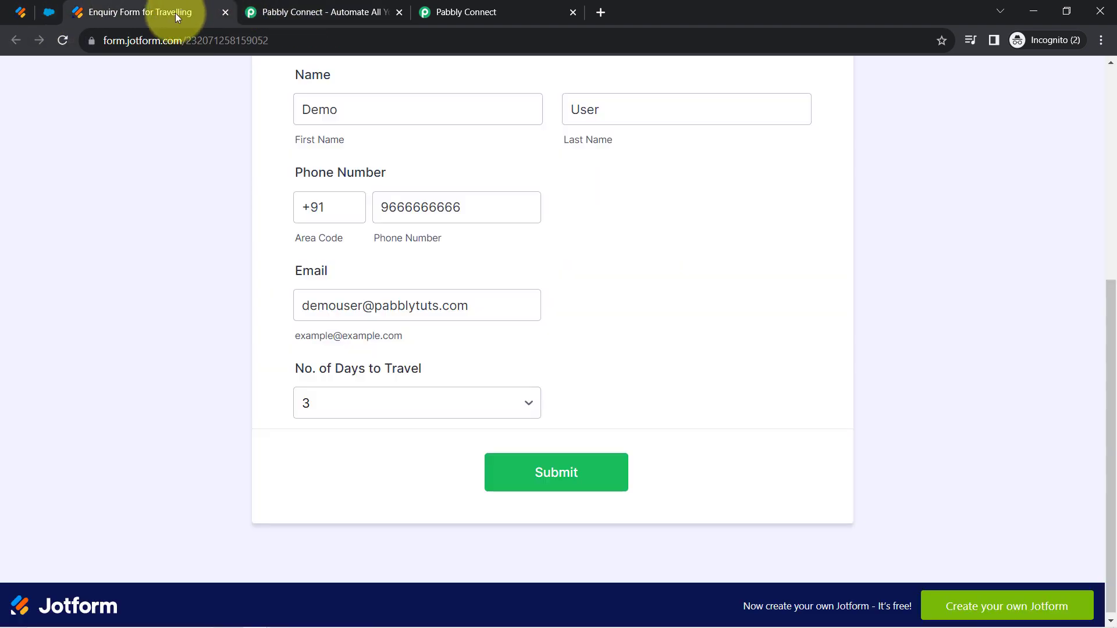
click(520, 480)
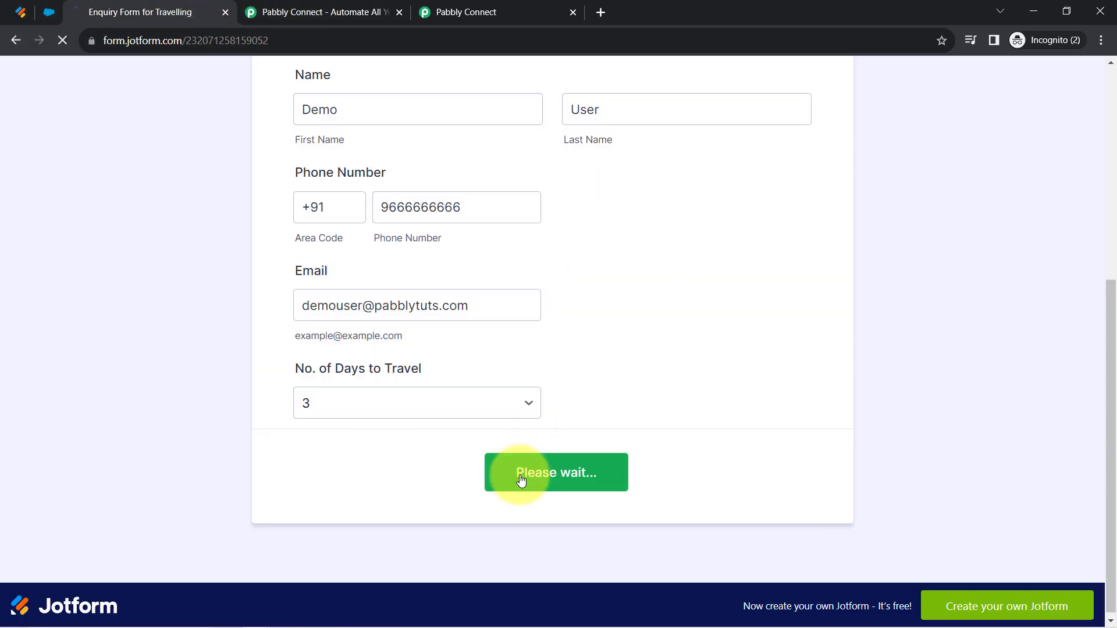
- Bring up the webhook trigger's Response Received table in the Pabbly Connect workflow
click(461, 7)
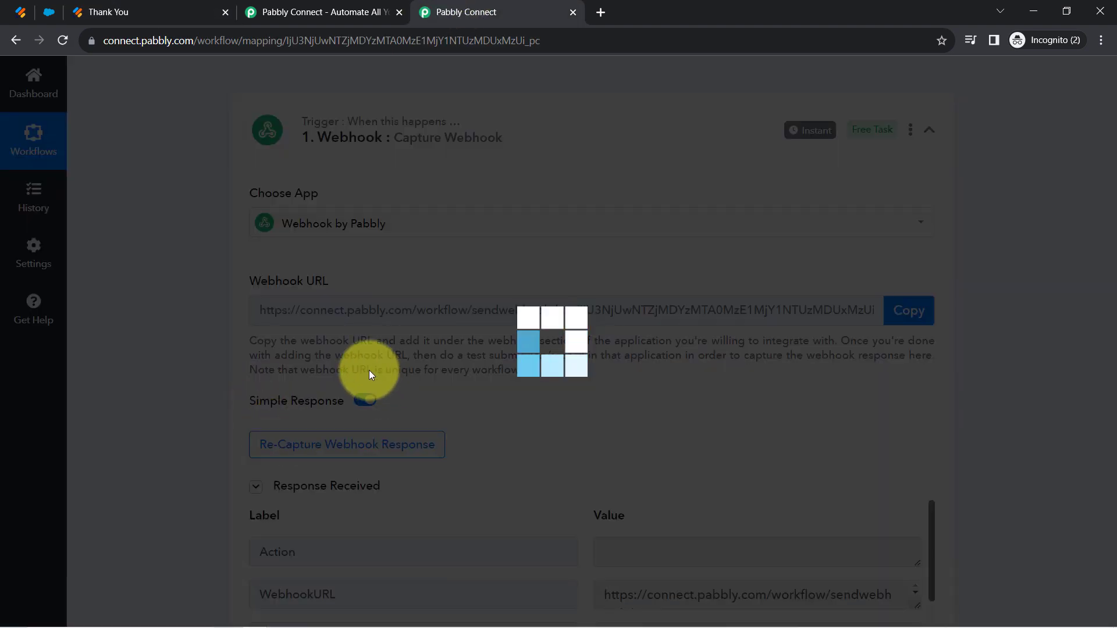
scroll(221, 404, down, 8)
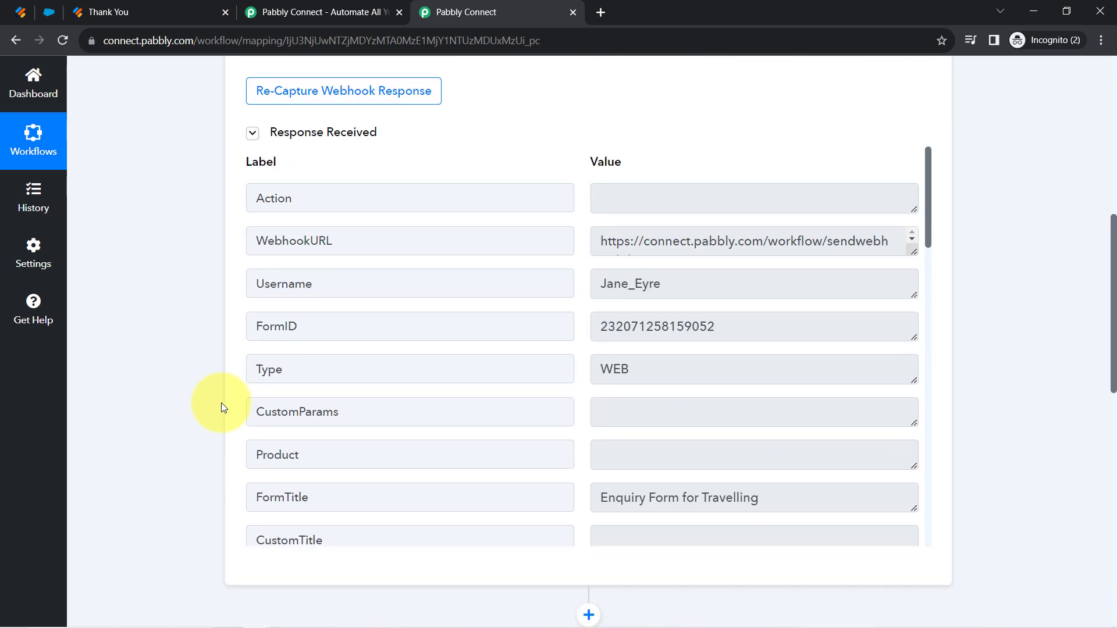
click(349, 136)
click(349, 137)
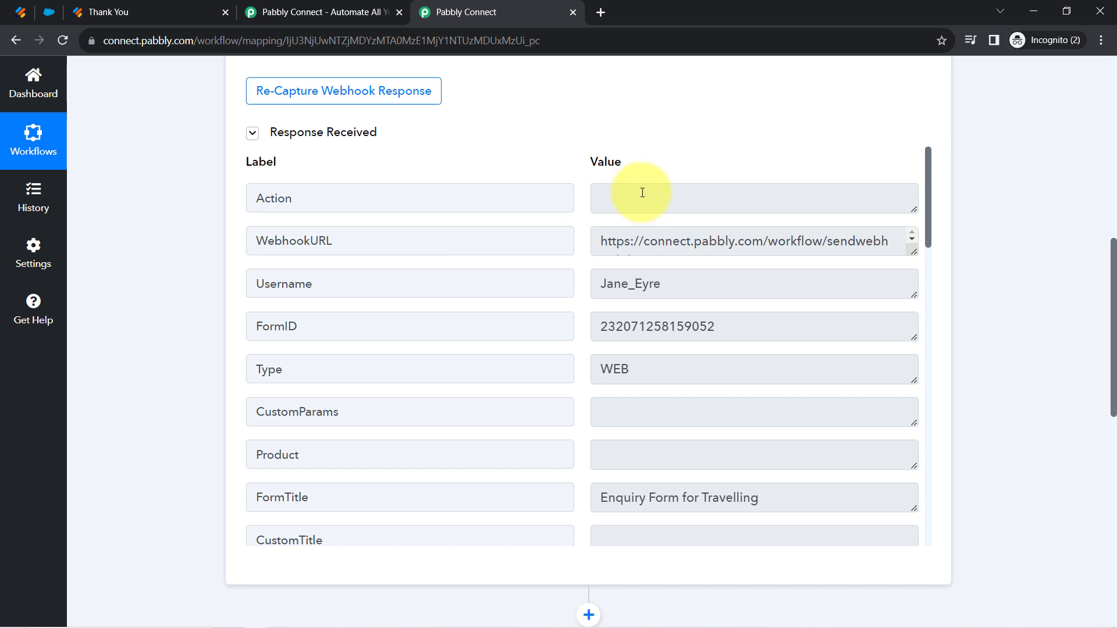
- Check the captured WebhookURL and FormTitle values in Response A
triple_click(645, 247)
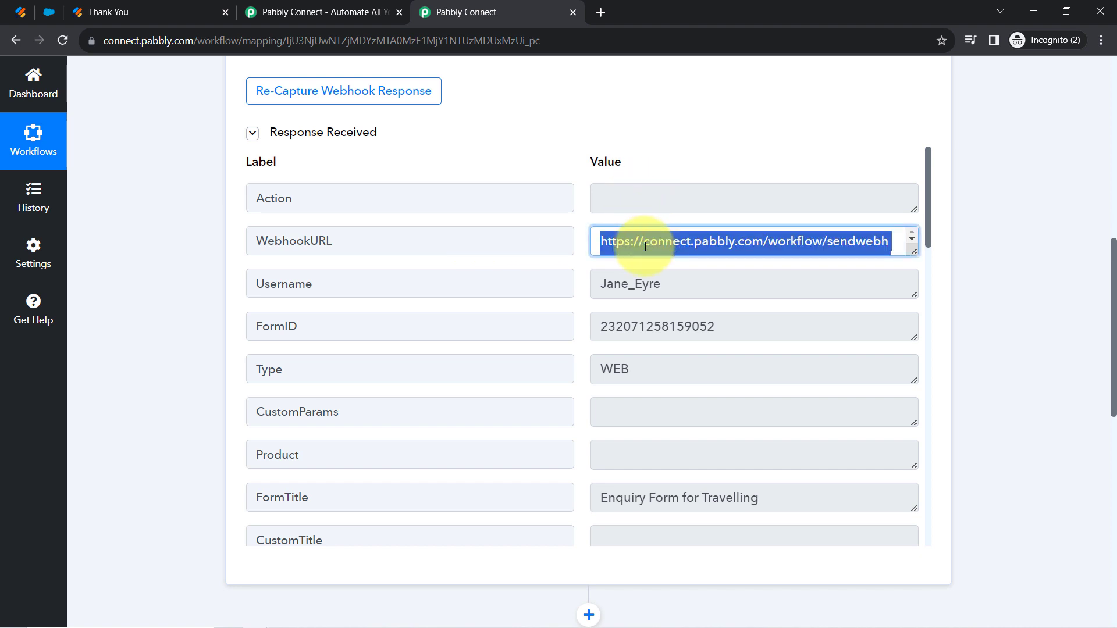
scroll(658, 346, down, 3)
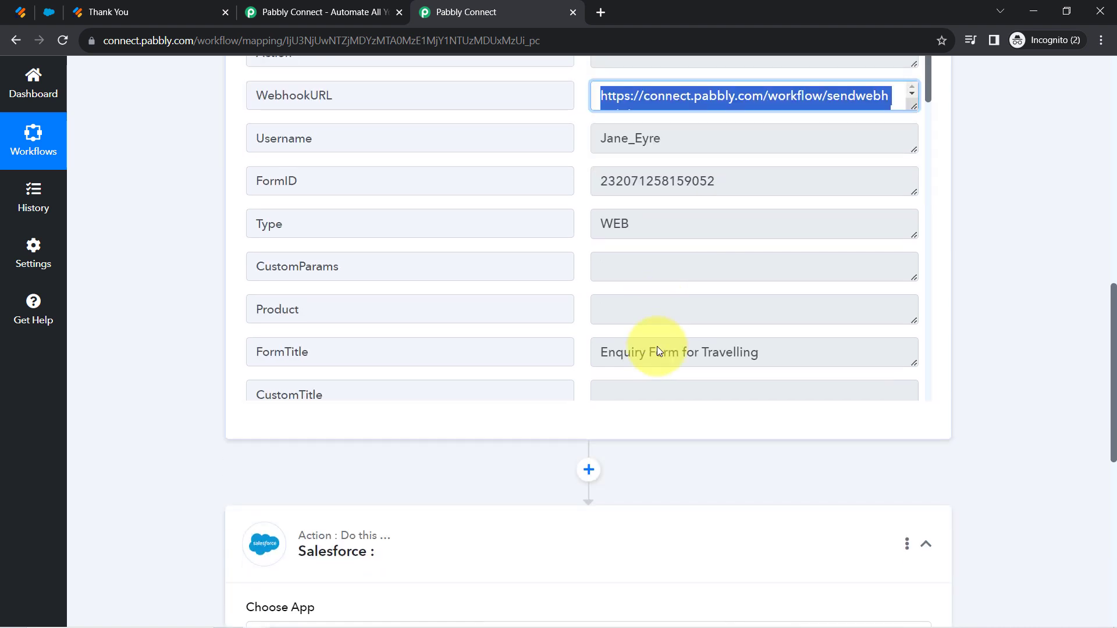
click(610, 353)
drag(609, 353, 768, 351)
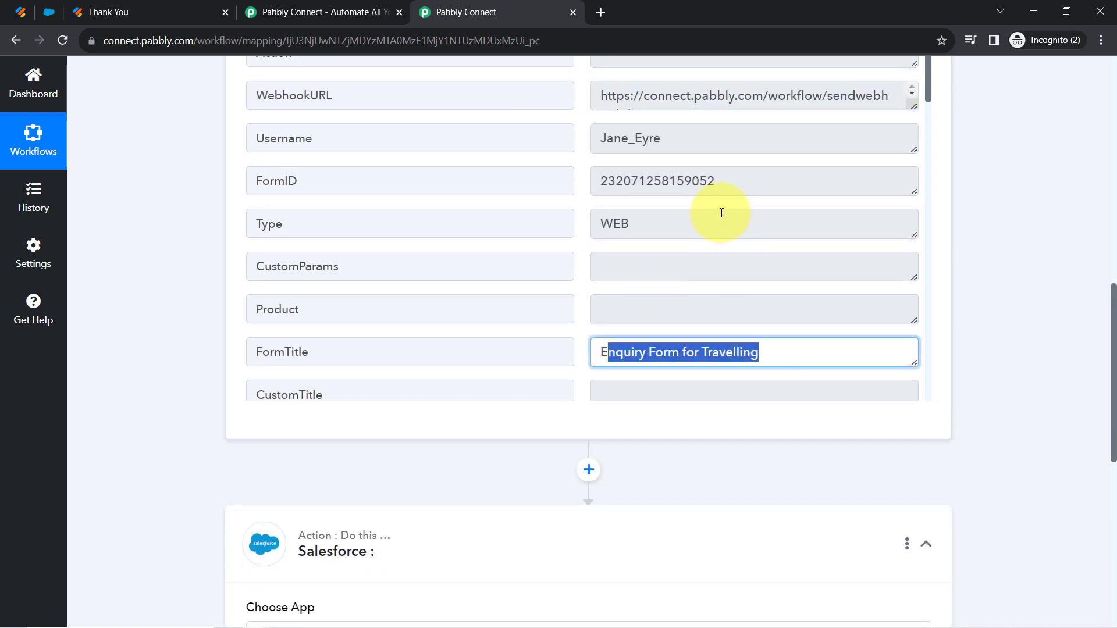
scroll(721, 213, down, 3)
scroll(721, 212, down, 4)
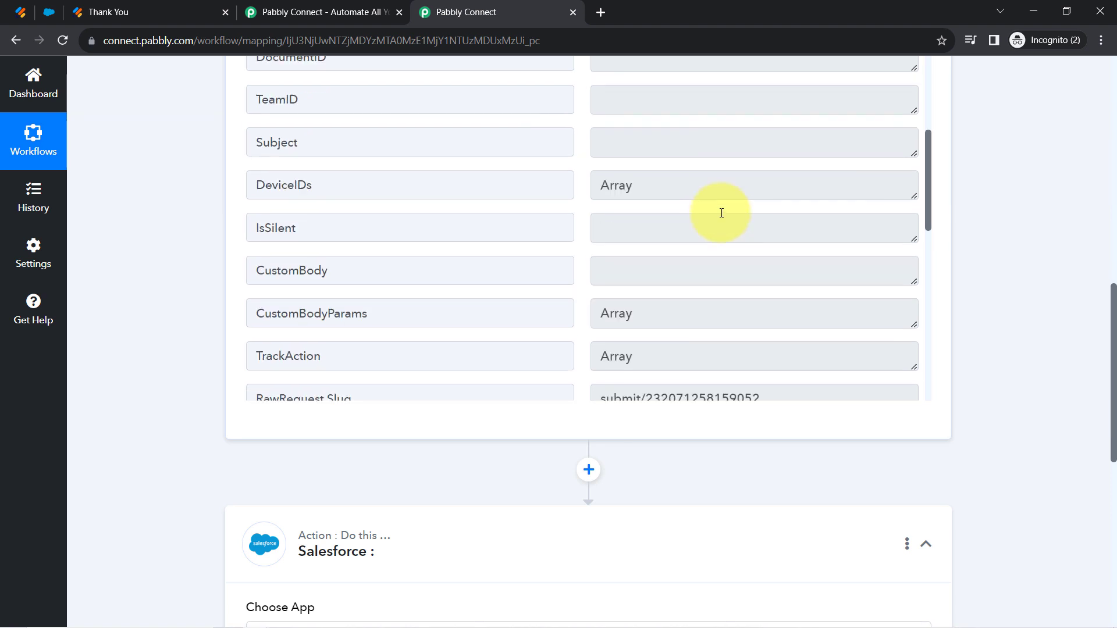
scroll(721, 213, down, 3)
- Verify the captured area code, phone number and number of days (3)
drag(686, 230, 528, 337)
drag(646, 352, 691, 283)
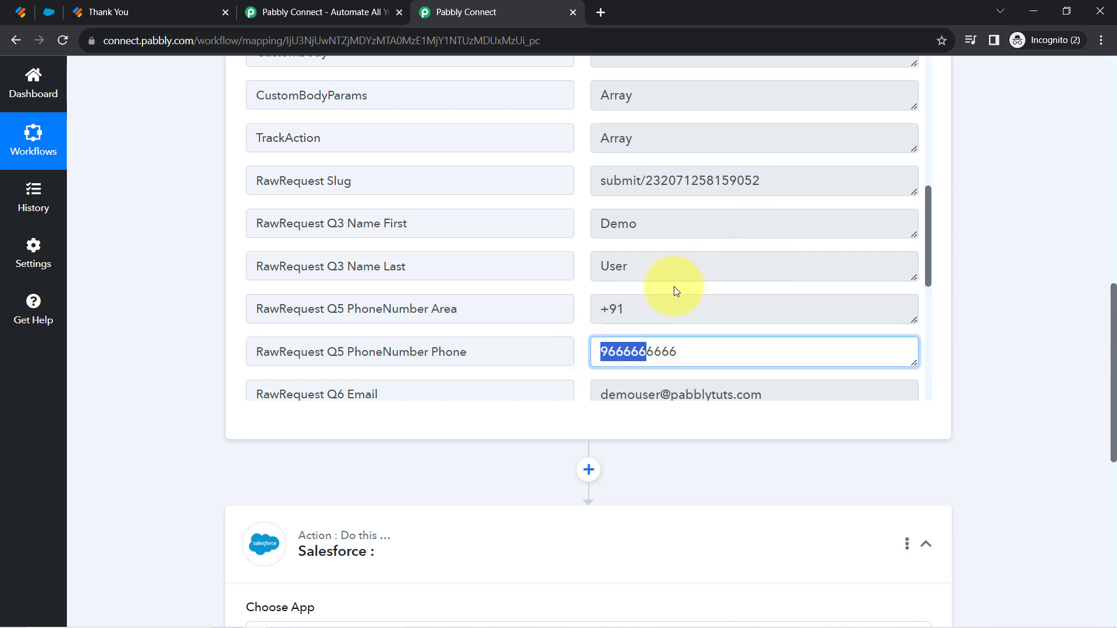
scroll(673, 291, down, 4)
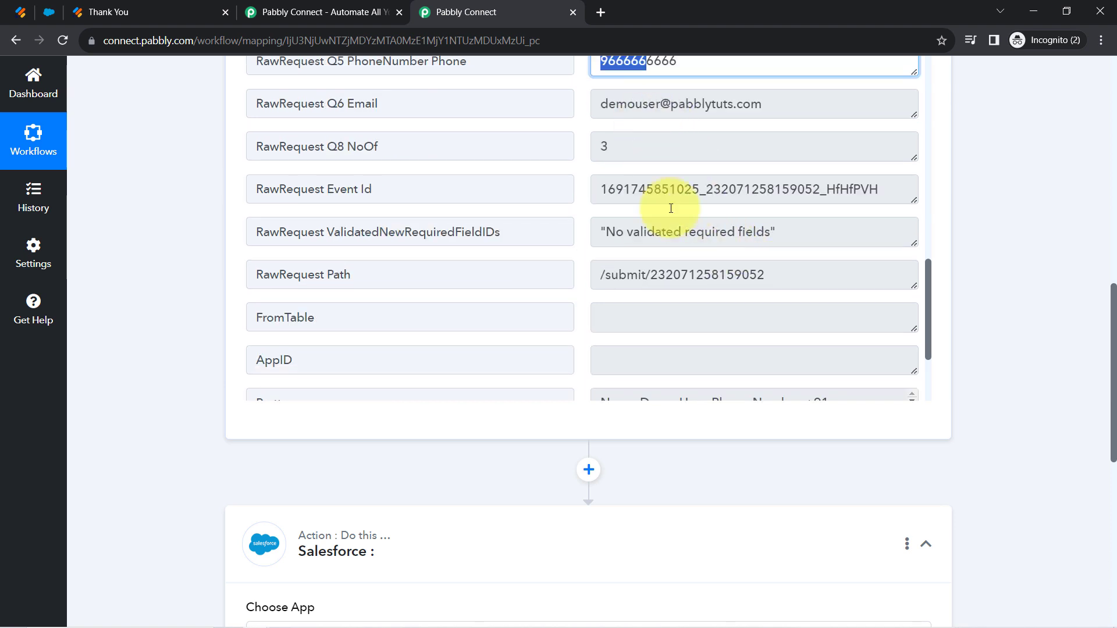
scroll(680, 266, down, 3)
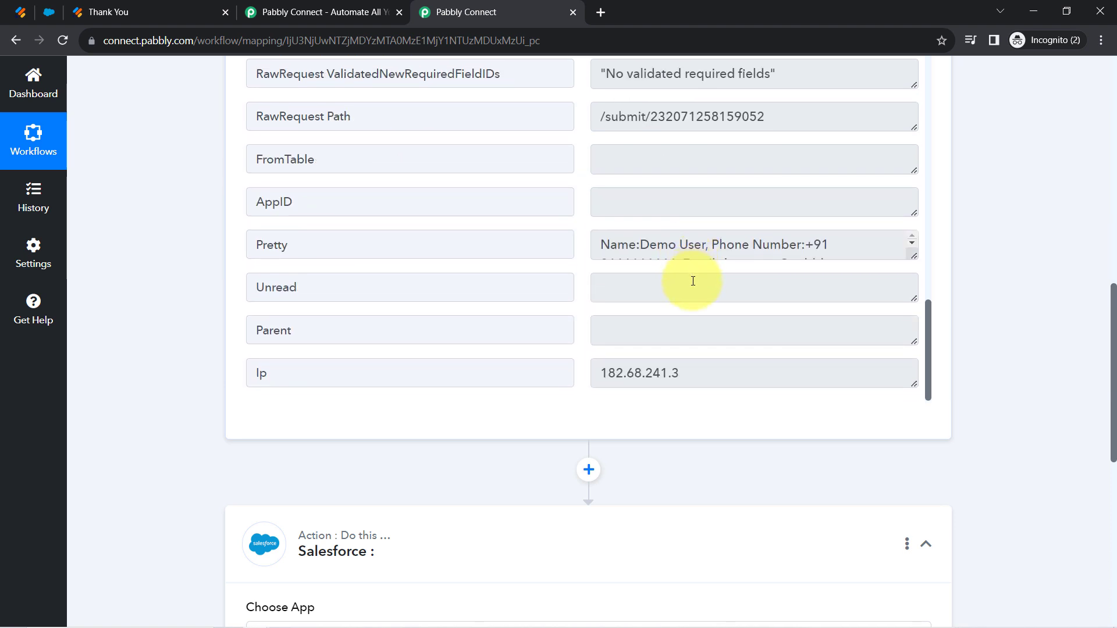
scroll(694, 282, up, 3)
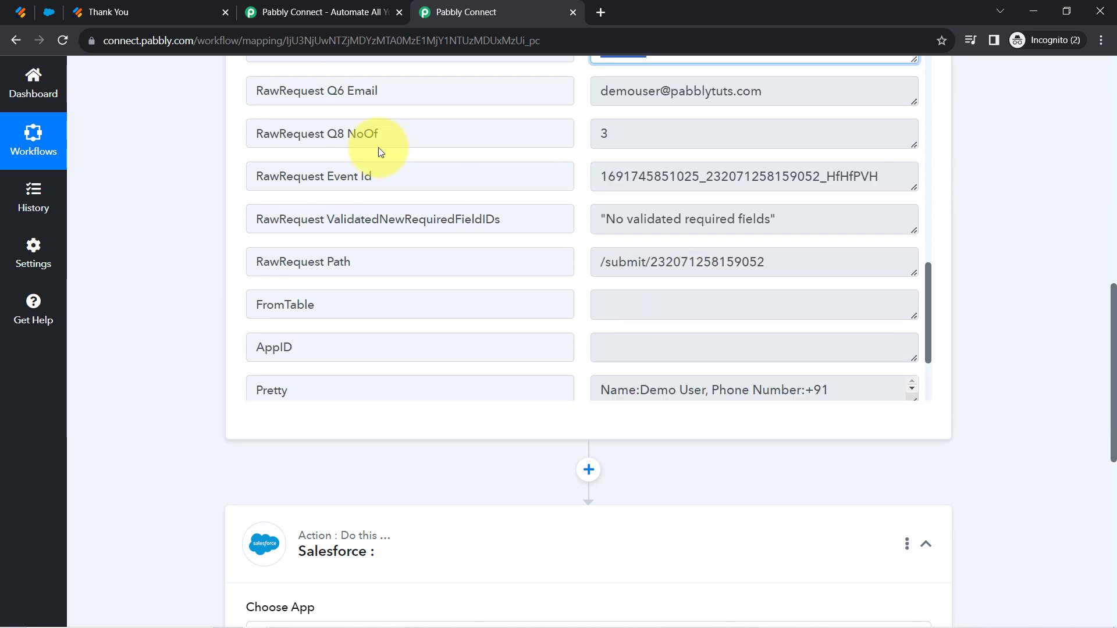
drag(610, 139, 569, 142)
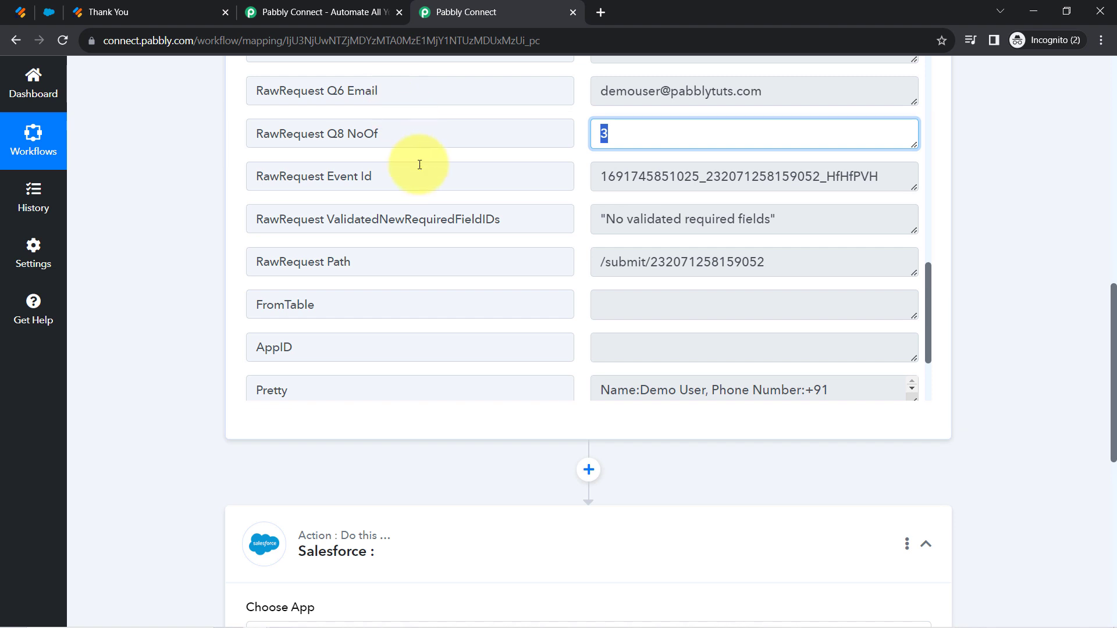
- Close the Jotform thank-you and pabbly.com landing tabs, returning to the workflow's top
click(109, 7)
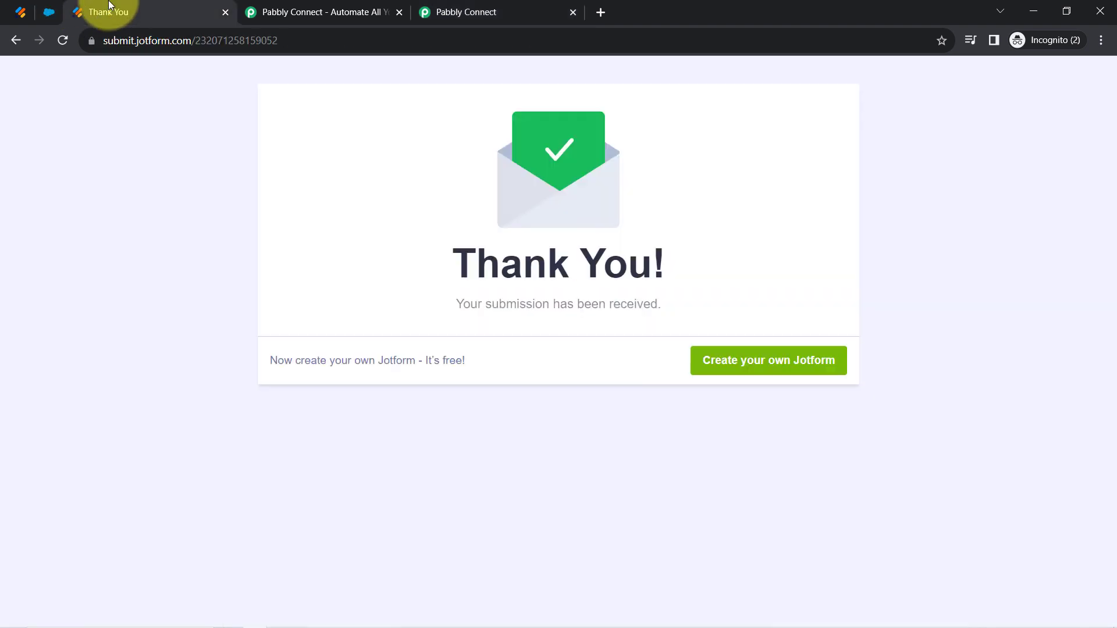
click(225, 11)
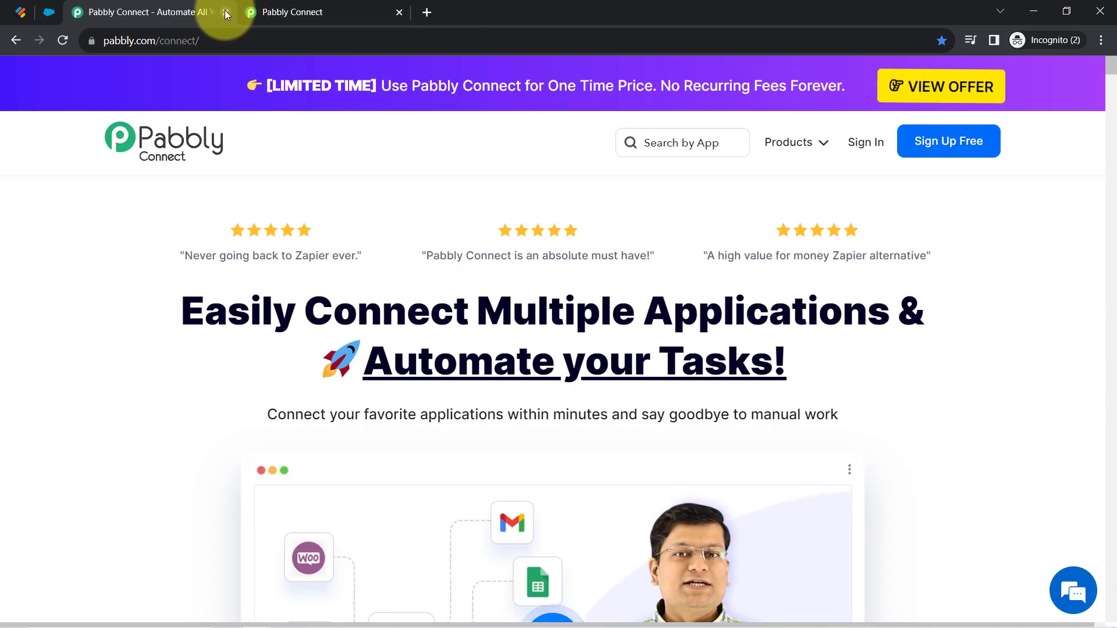
key(ctrl+Tab)
middle_click(186, 8)
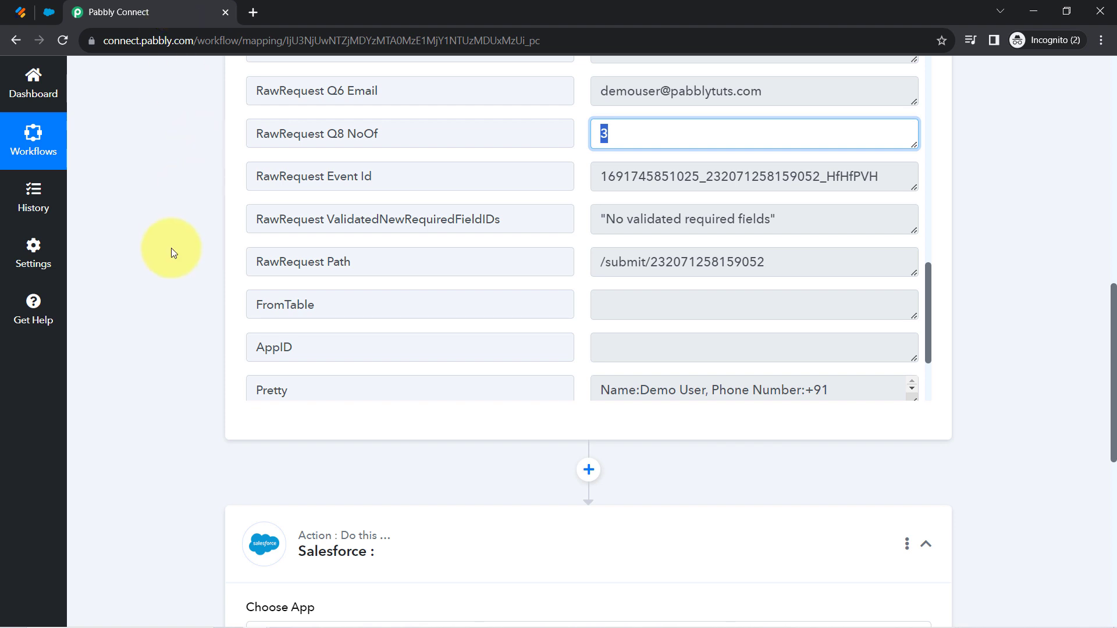
scroll(192, 281, up, 6)
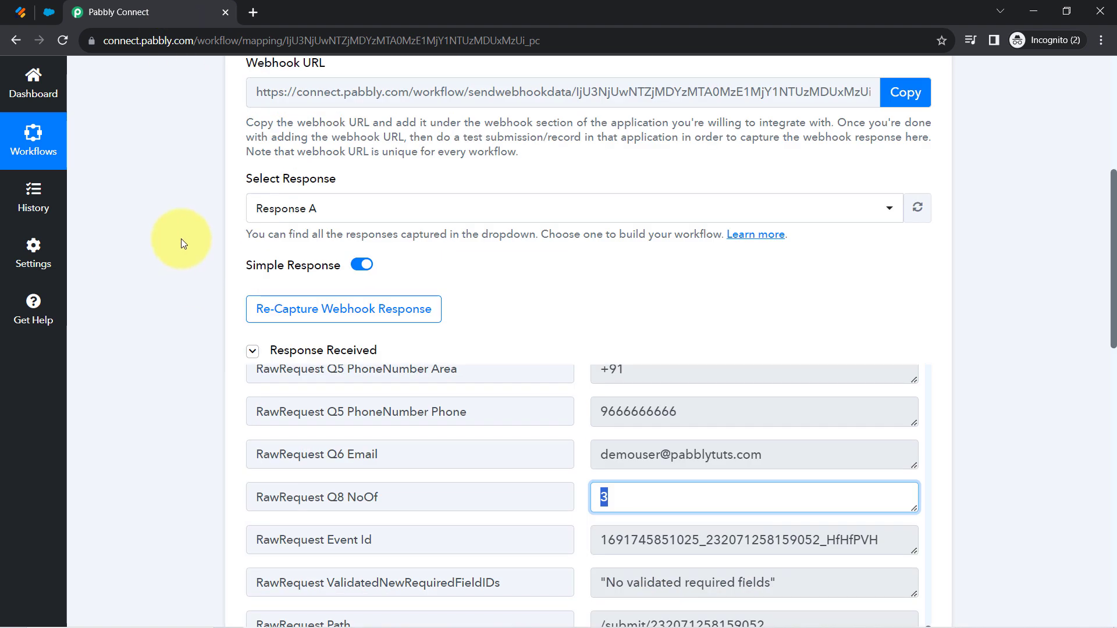
scroll(207, 337, up, 6)
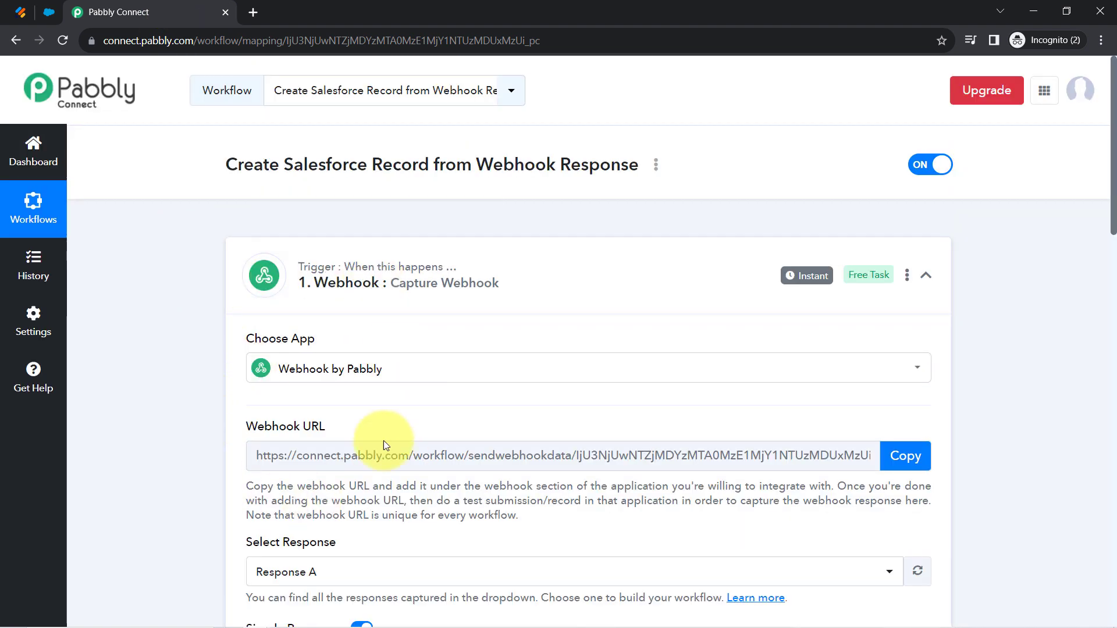
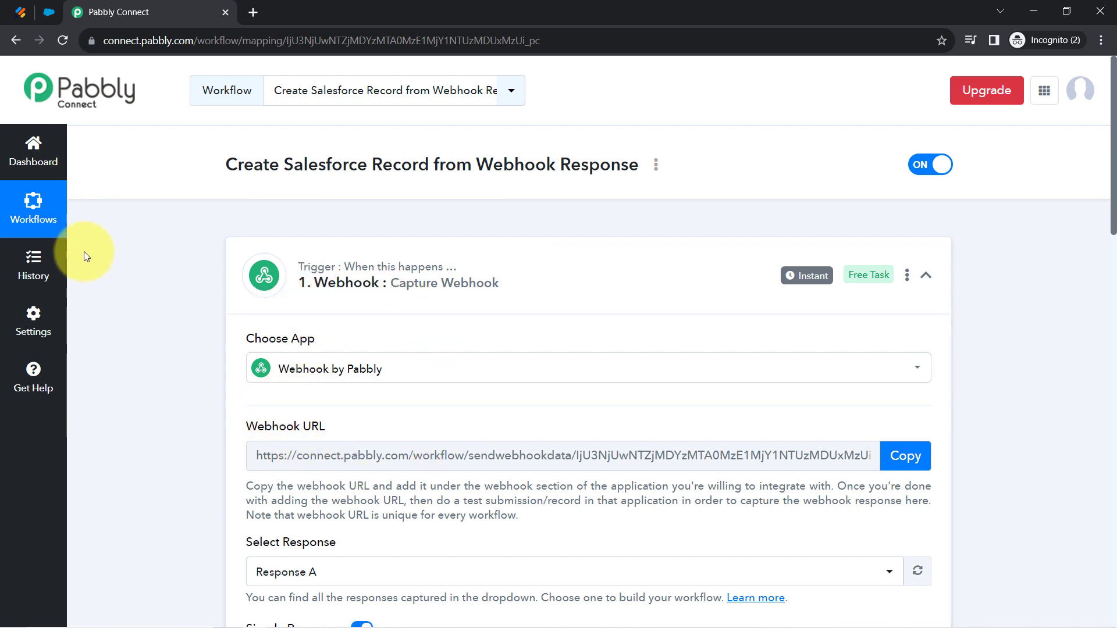
- Collapse the Webhook trigger and set the Salesforce step's action event to Create Record
scroll(459, 380, down, 4)
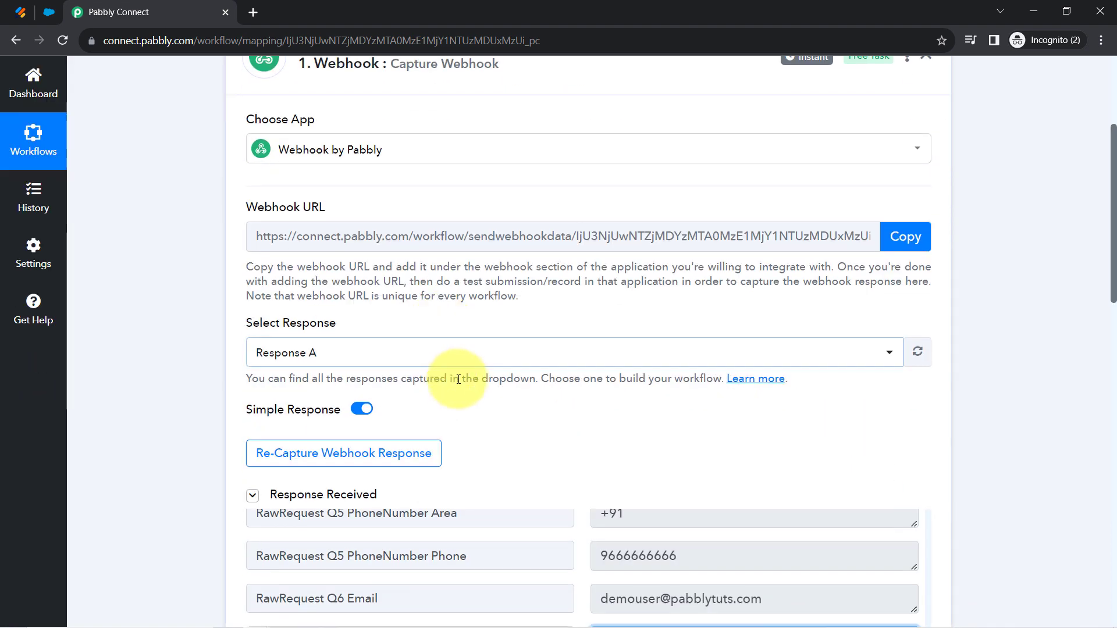
scroll(459, 380, down, 6)
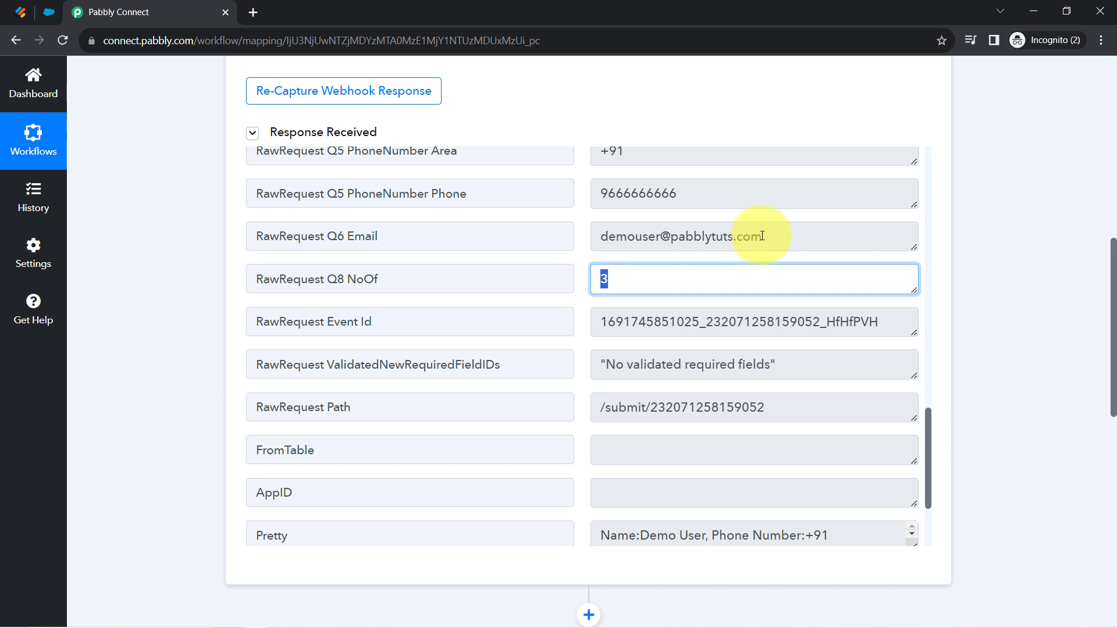
scroll(176, 240, up, 10)
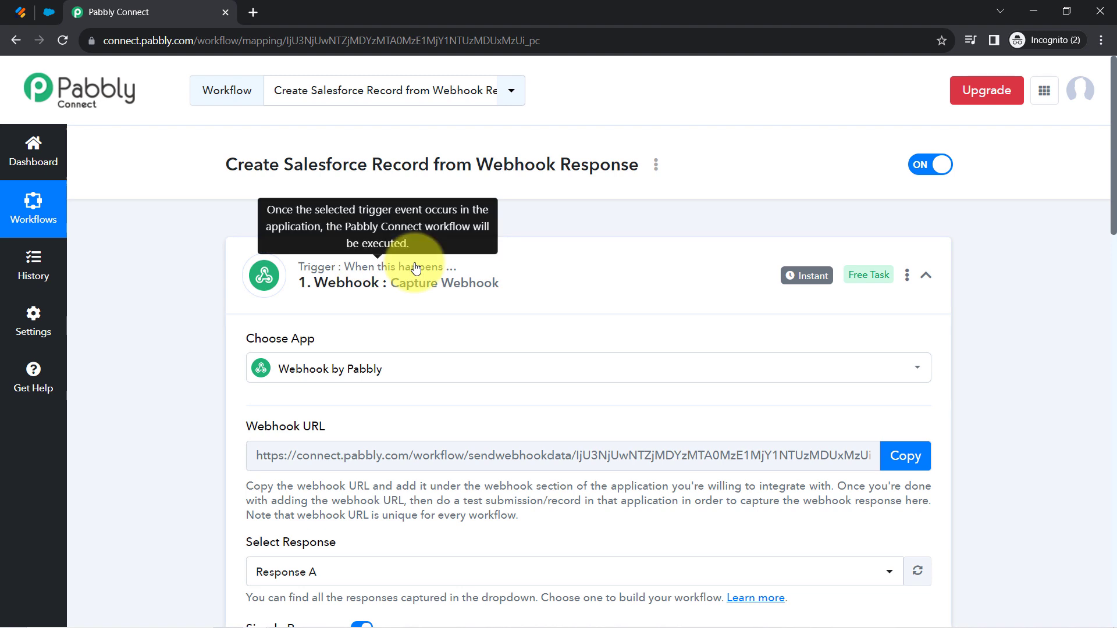
click(416, 268)
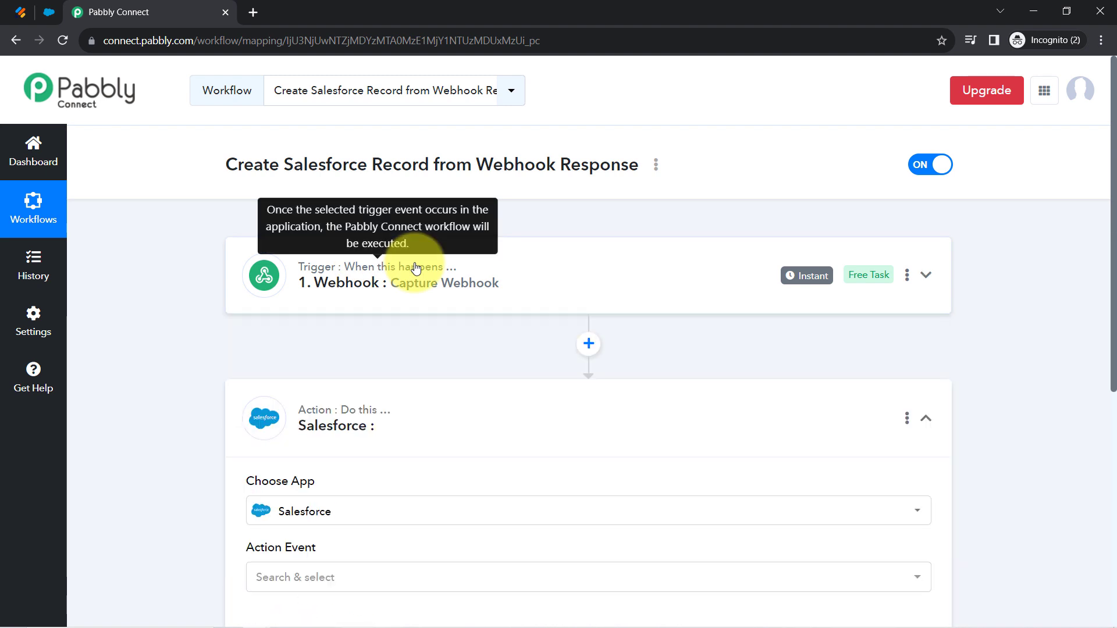
scroll(415, 267, down, 4)
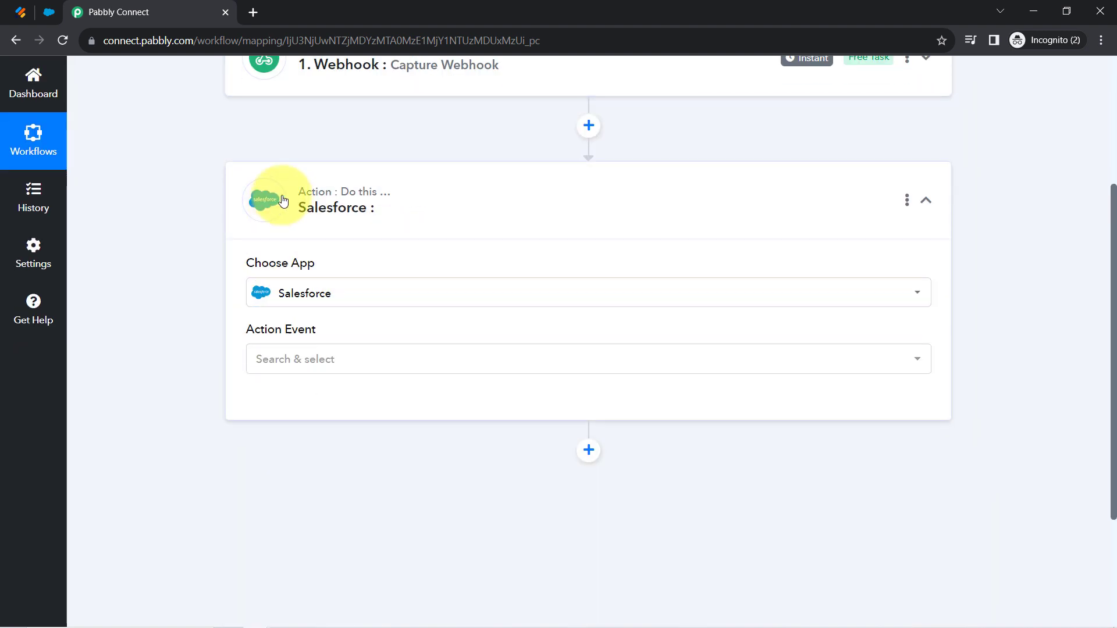
click(298, 359)
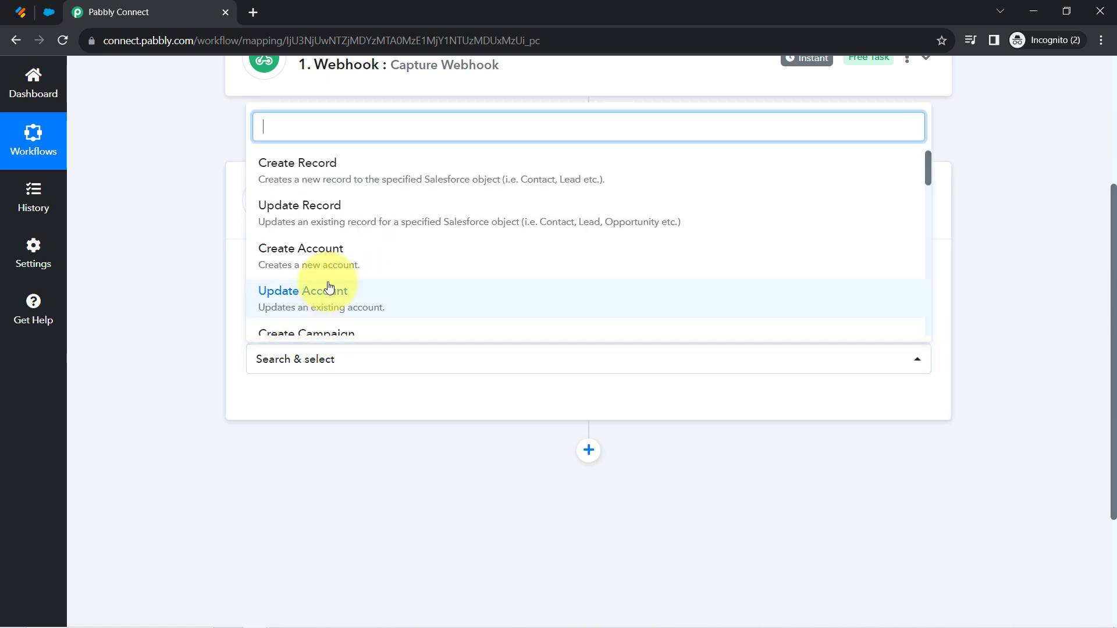
click(286, 179)
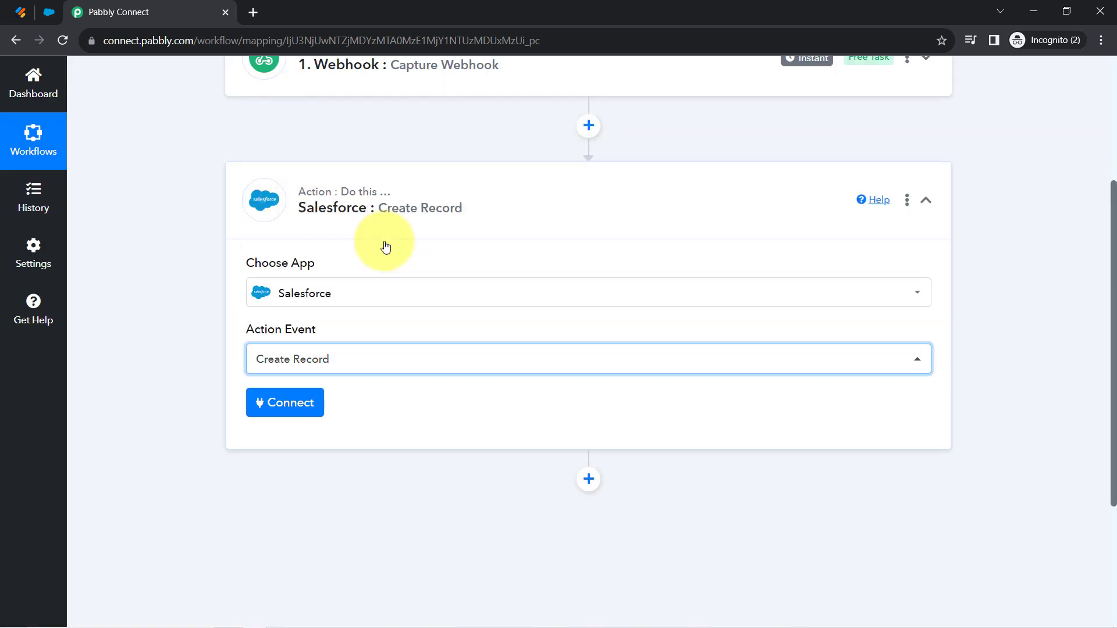
- Add a new Salesforce connection and authorise access with Connect With Salesforce
click(276, 411)
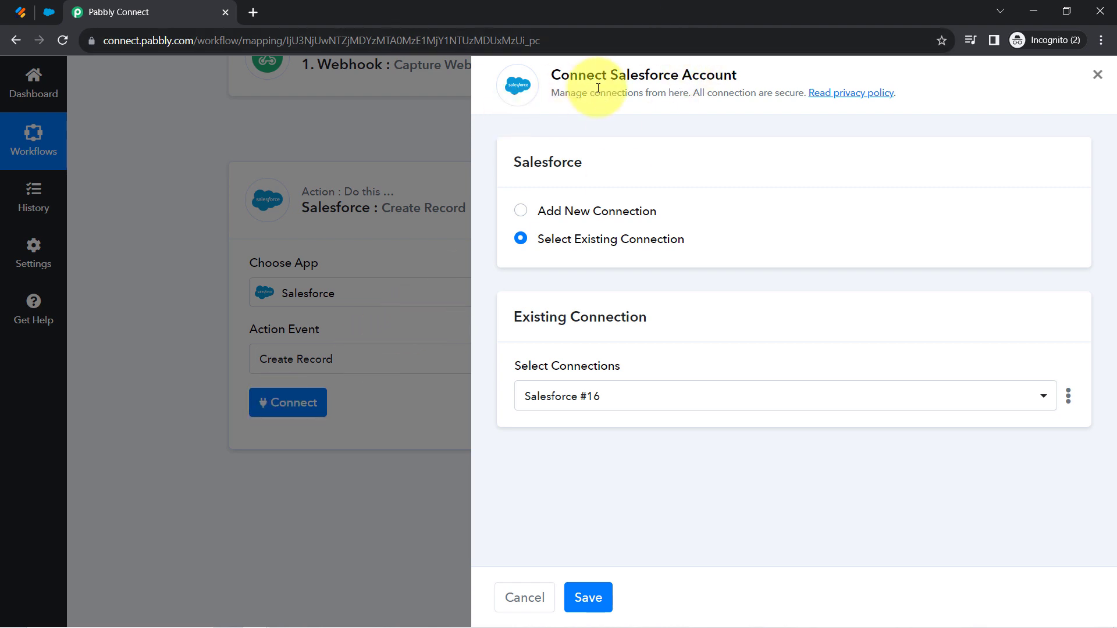
drag(594, 93, 746, 74)
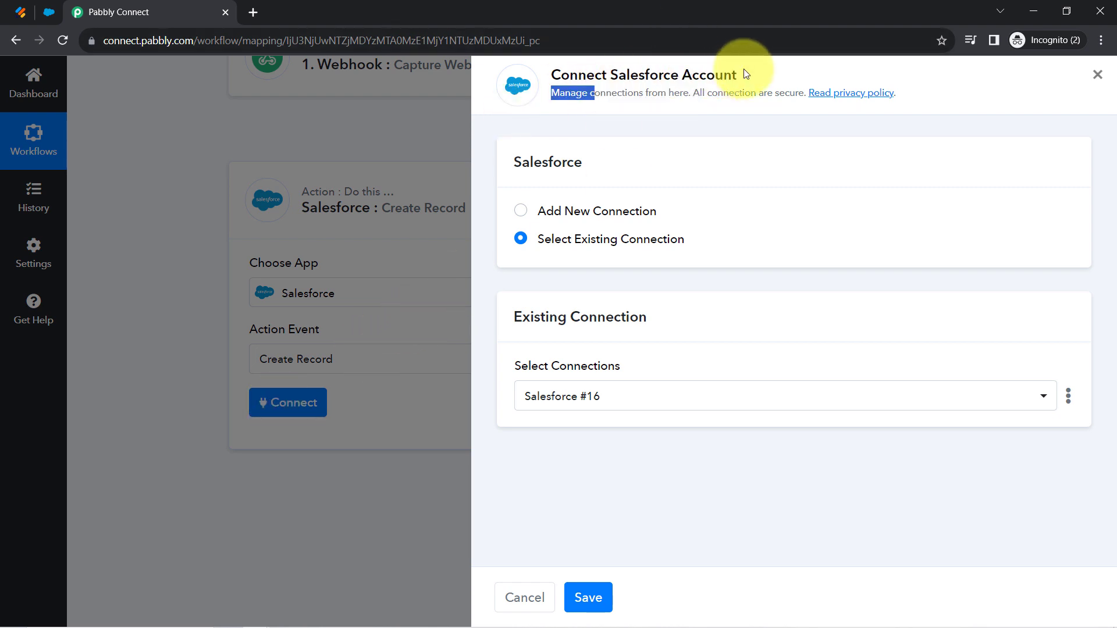
click(577, 210)
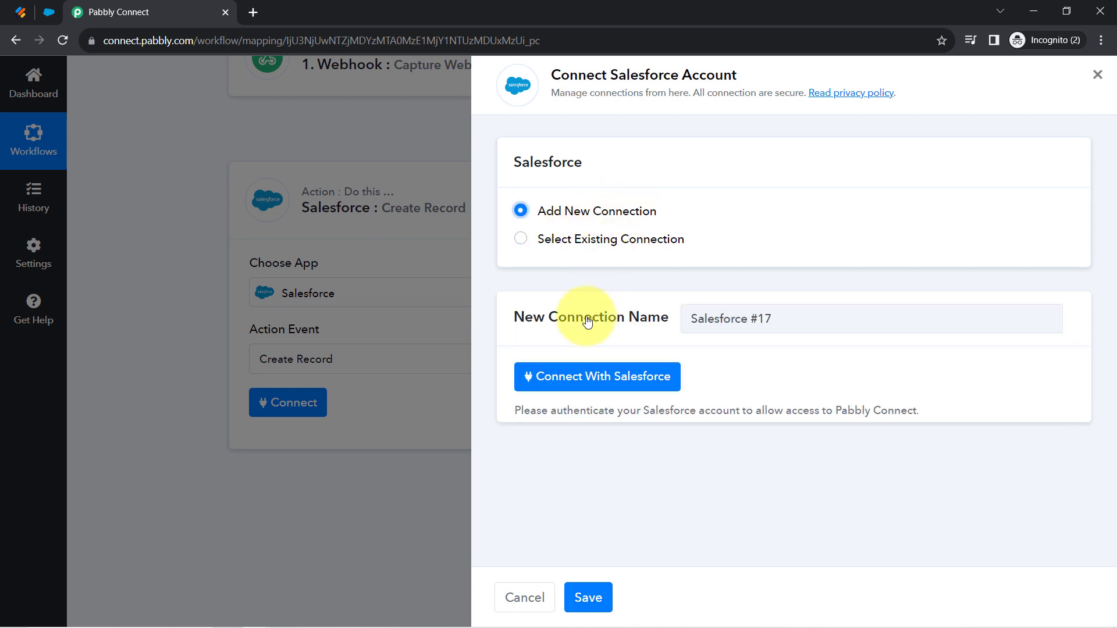
click(573, 377)
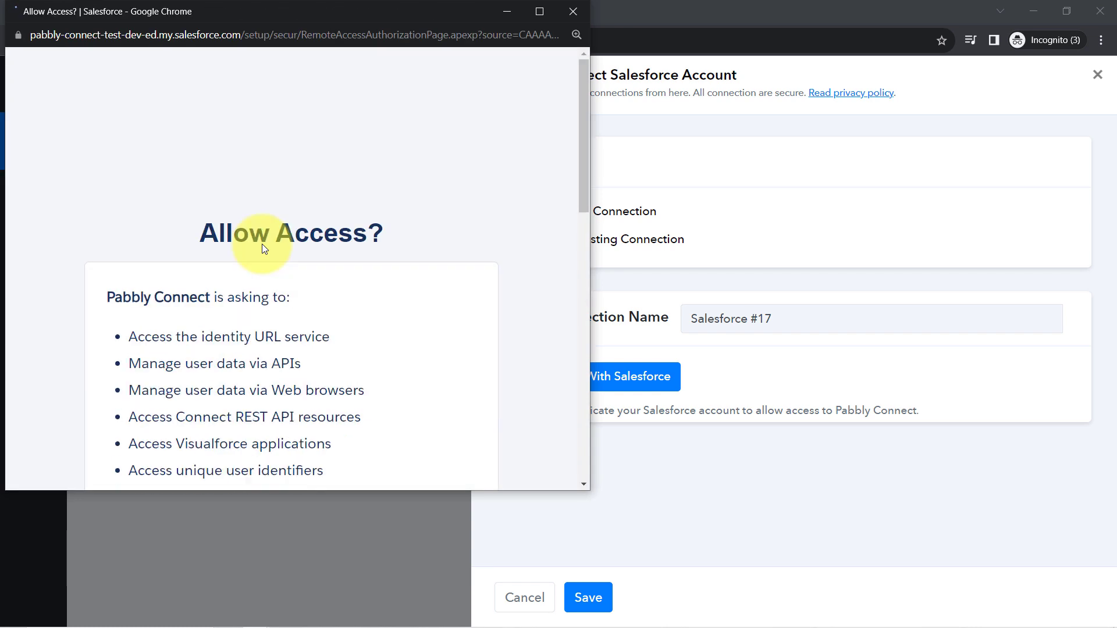
scroll(280, 236, down, 10)
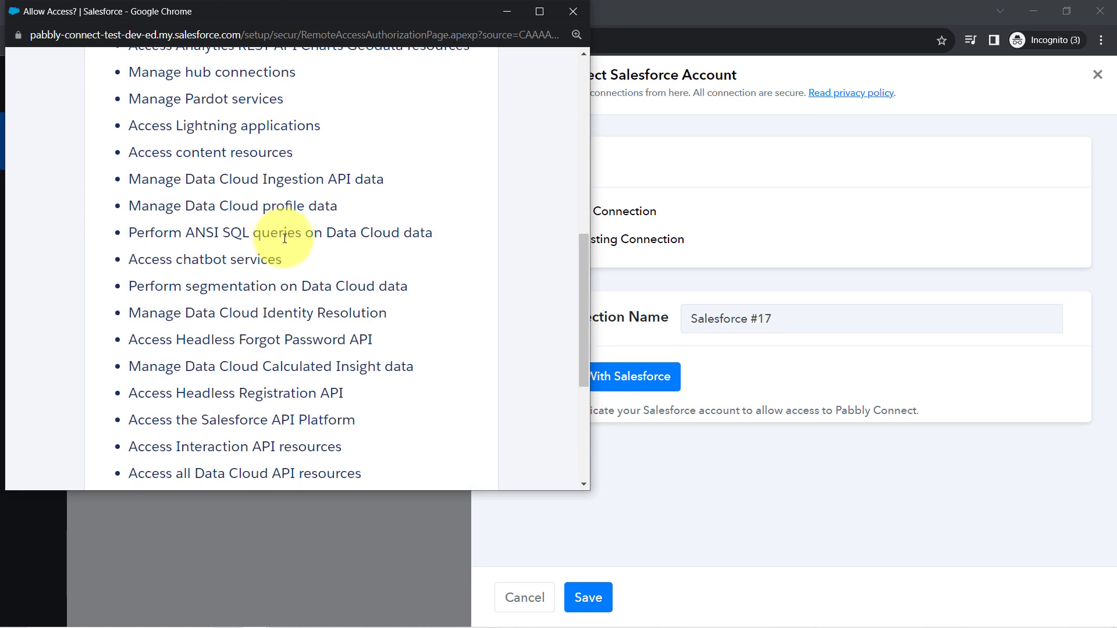
drag(584, 245, 578, 298)
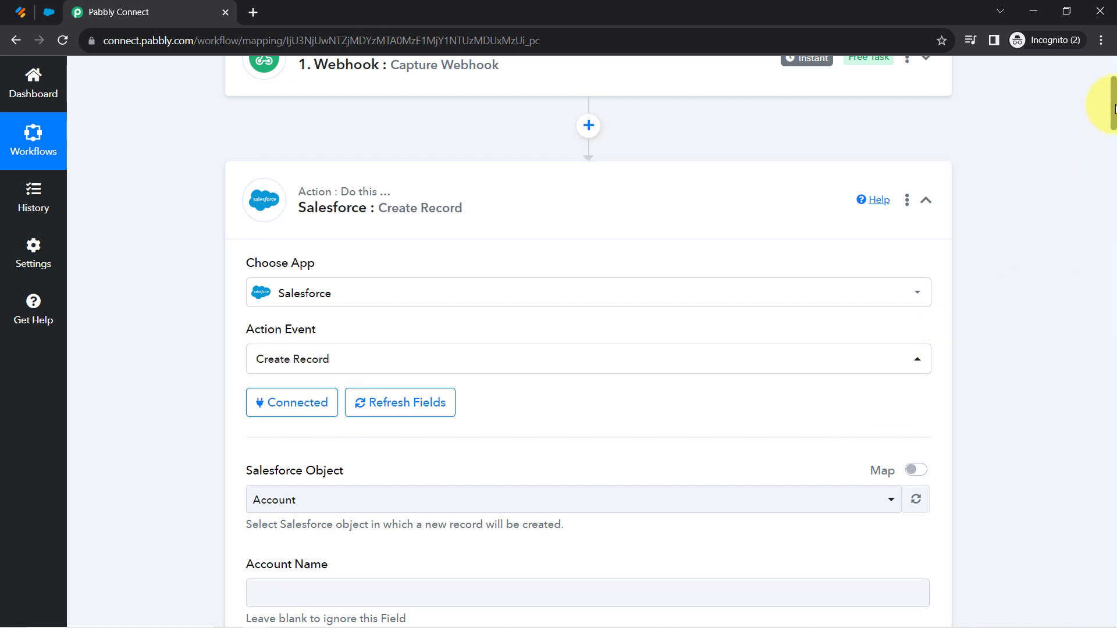
- Set the Salesforce Object to Contact by searching 'cont' in the object list
drag(1114, 111, 1114, 135)
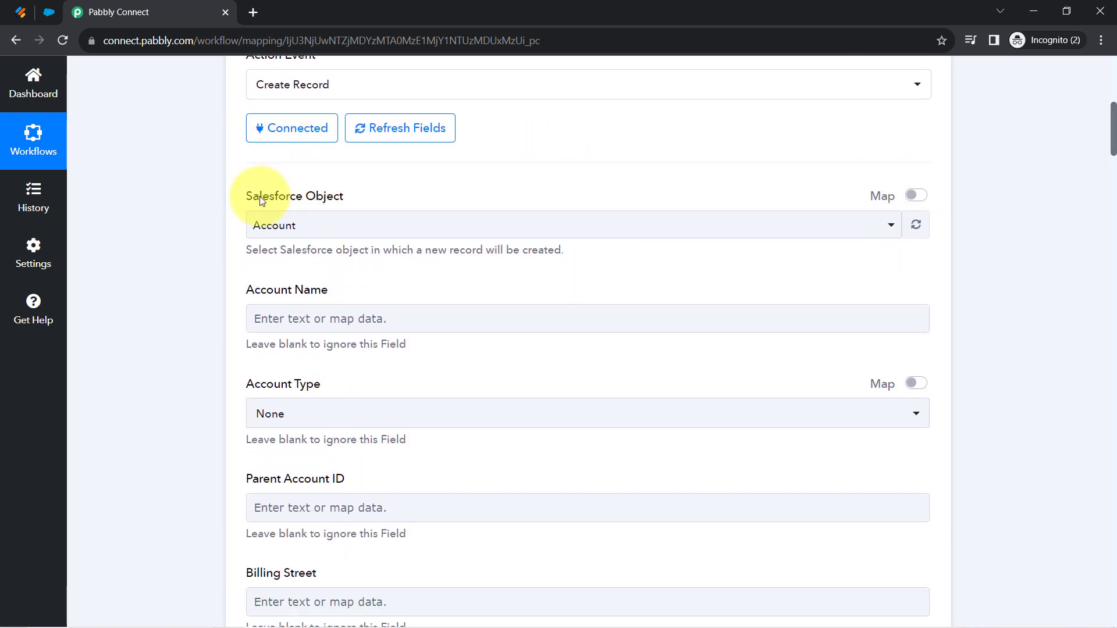
drag(306, 199, 337, 198)
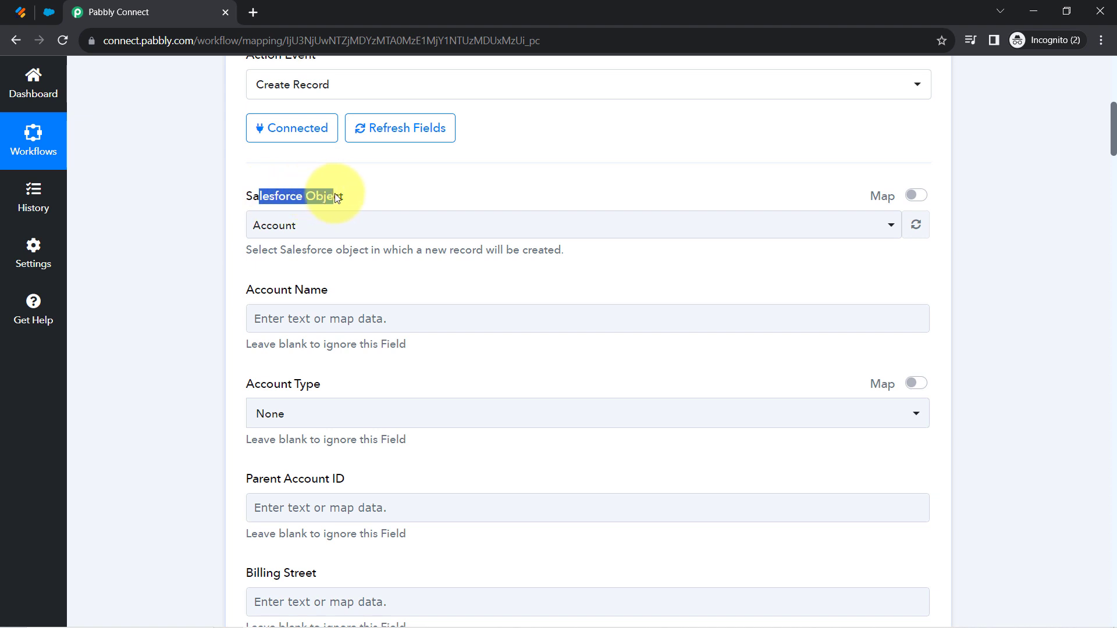
click(302, 224)
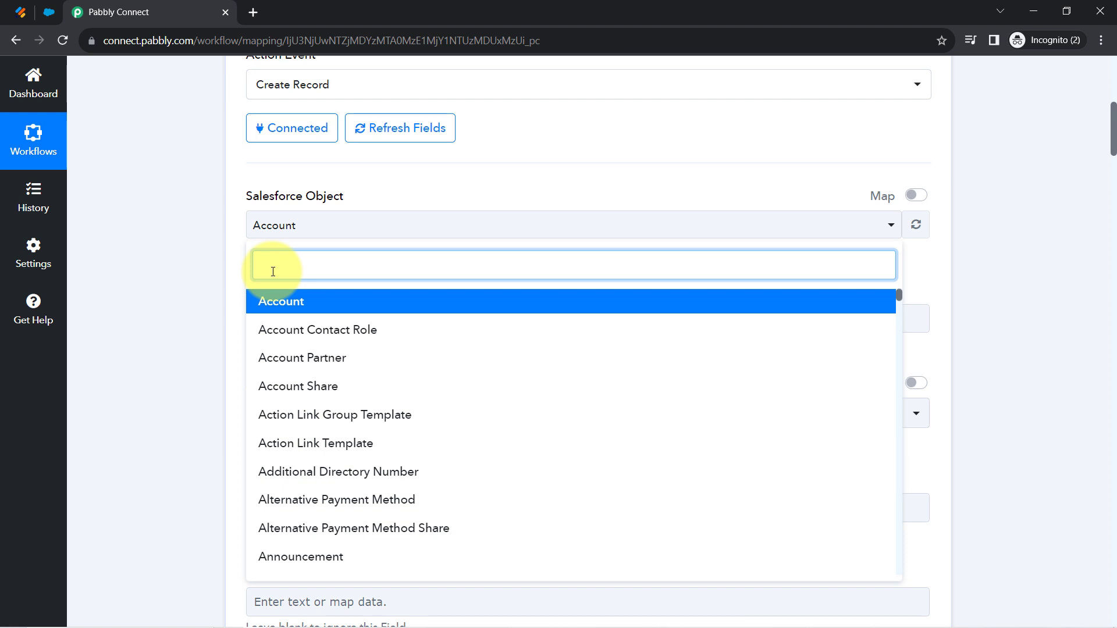
text(create)
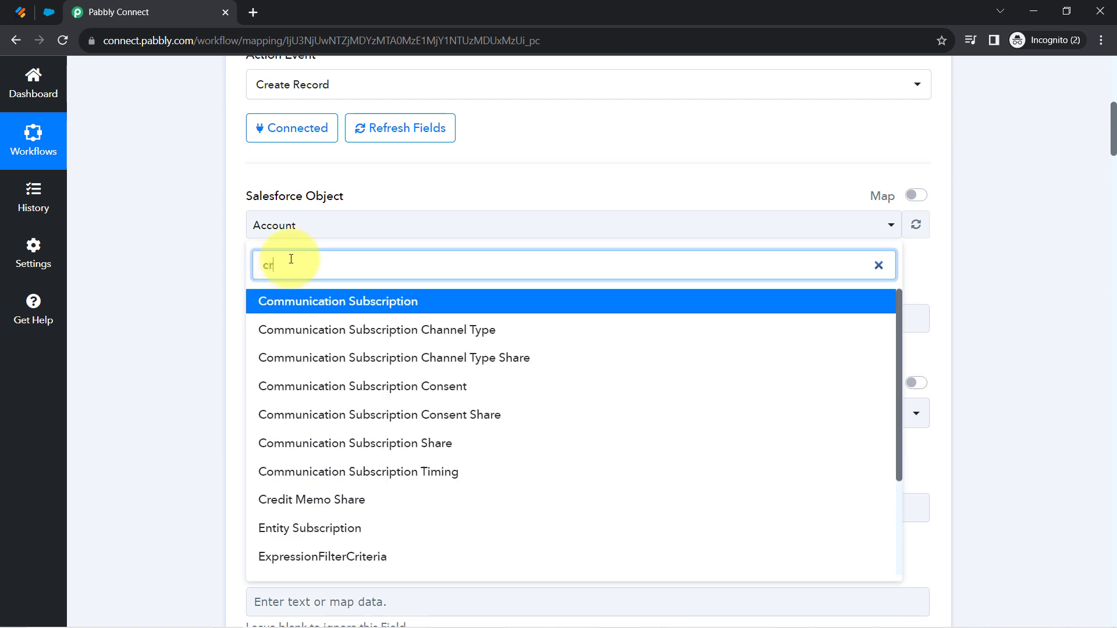
key(BackSpace)
key(BackSpace)
key(BackSpace)
key(BackSpace)
key(BackSpace)
text(conta)
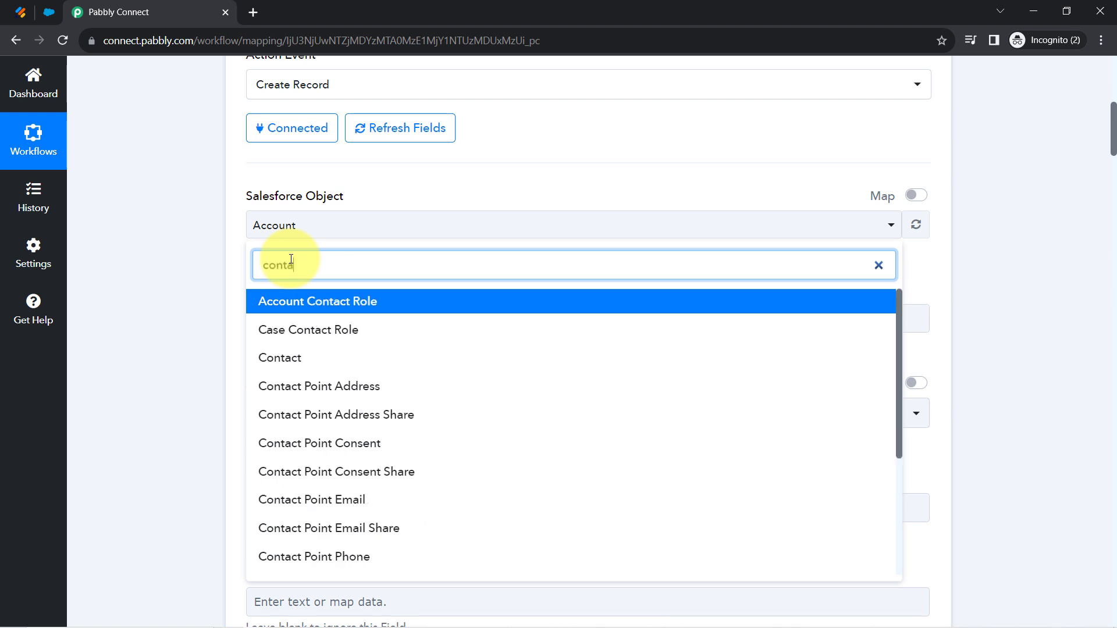
click(285, 358)
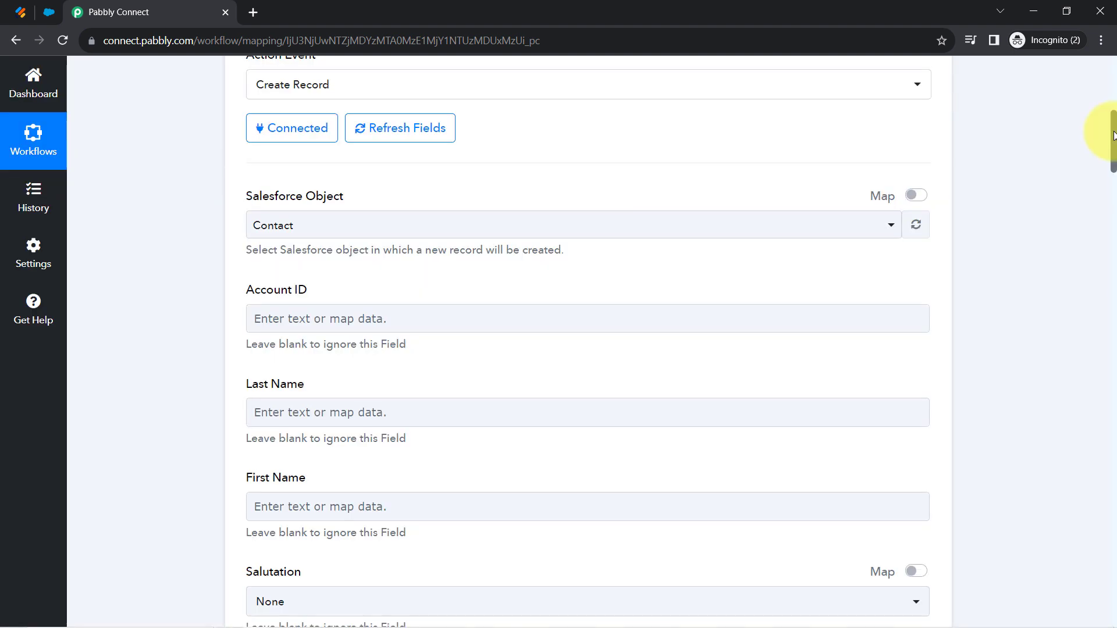
- Review the webhook's captured first name, last name and phone, then scroll to the contact fields
mouse_move(1113, 135)
mouse_down()
mouse_move(1106, 370)
mouse_move(1097, 139)
mouse_up()
scroll(1097, 139, down, 2)
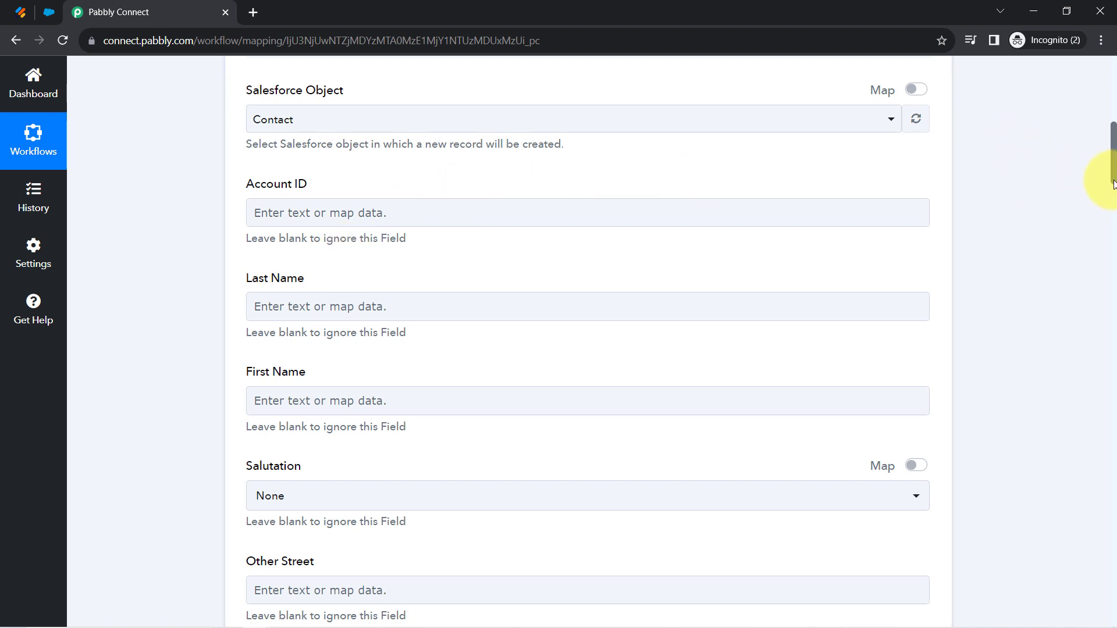
drag(1114, 183, 1099, 50)
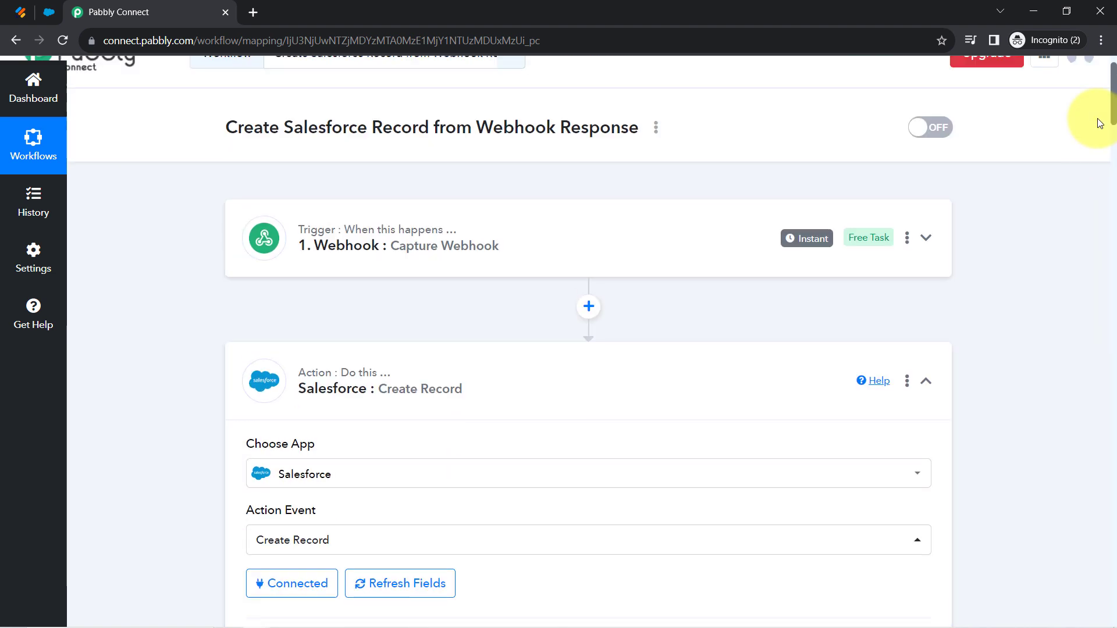
click(694, 208)
scroll(177, 335, down, 15)
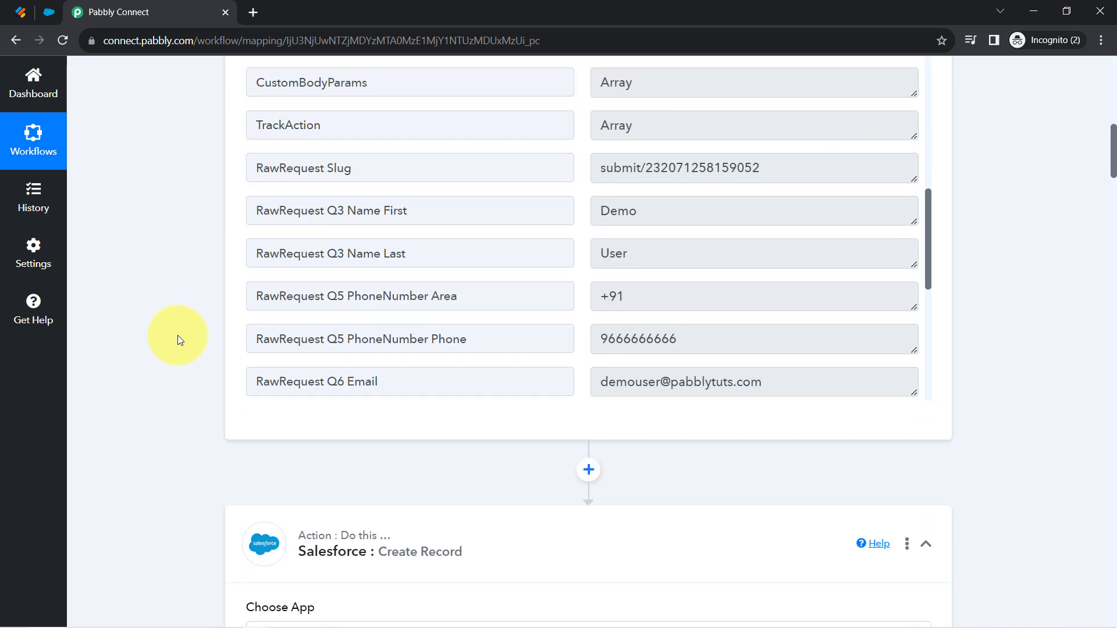
click(666, 227)
click(650, 250)
click(669, 297)
drag(669, 339, 647, 340)
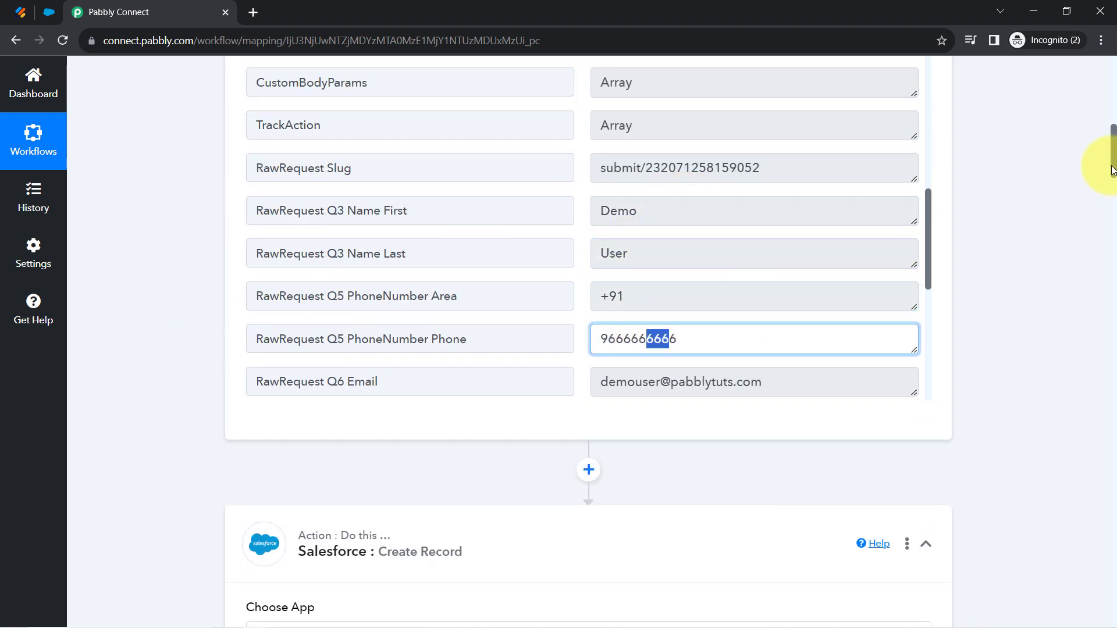
drag(1112, 169, 1097, 255)
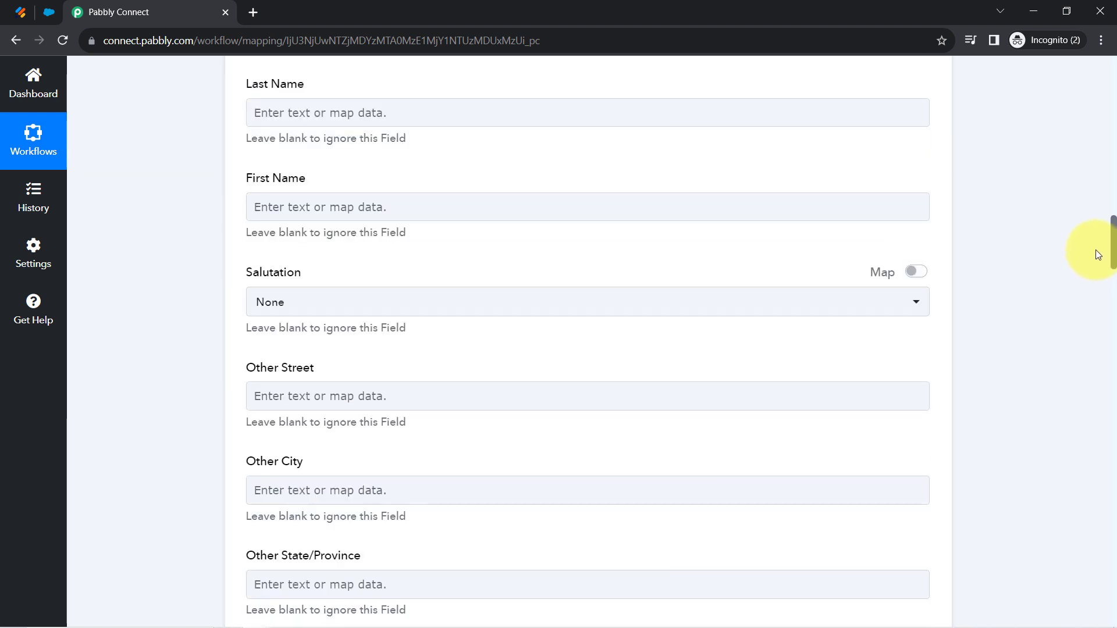
- Map Last Name to RawRequest Q3 Name Last, found by searching 'user'
click(303, 119)
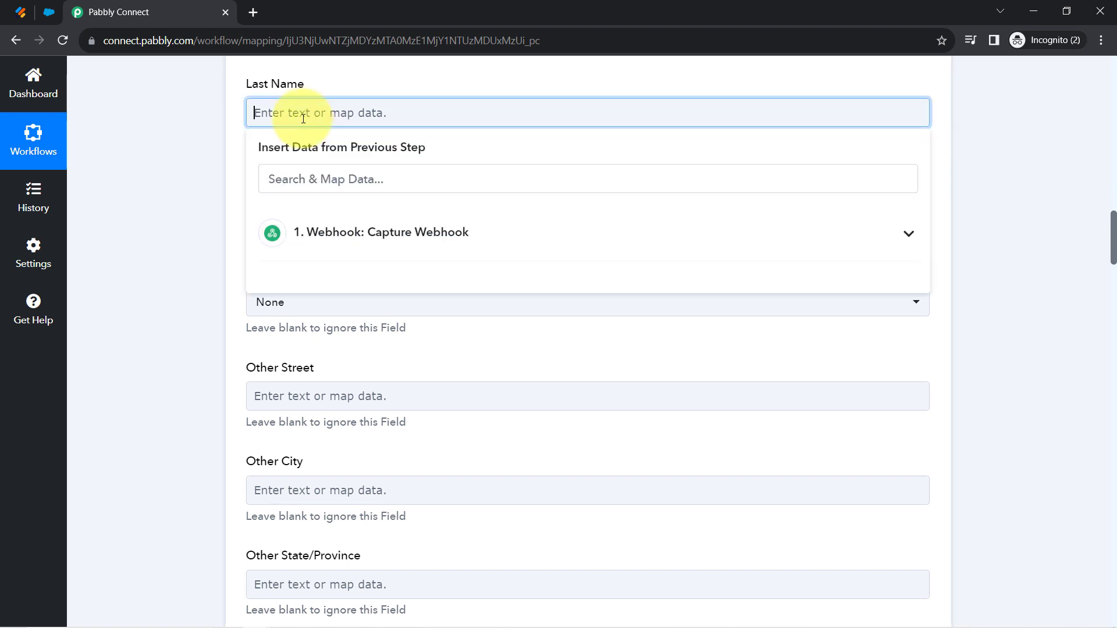
click(372, 241)
click(376, 177)
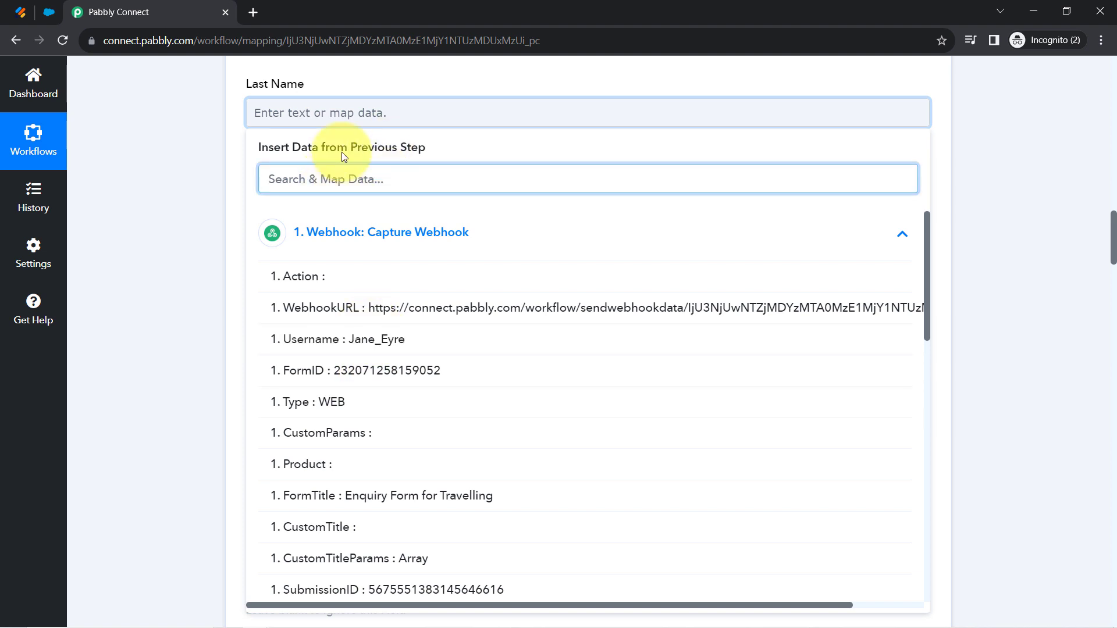
text(user)
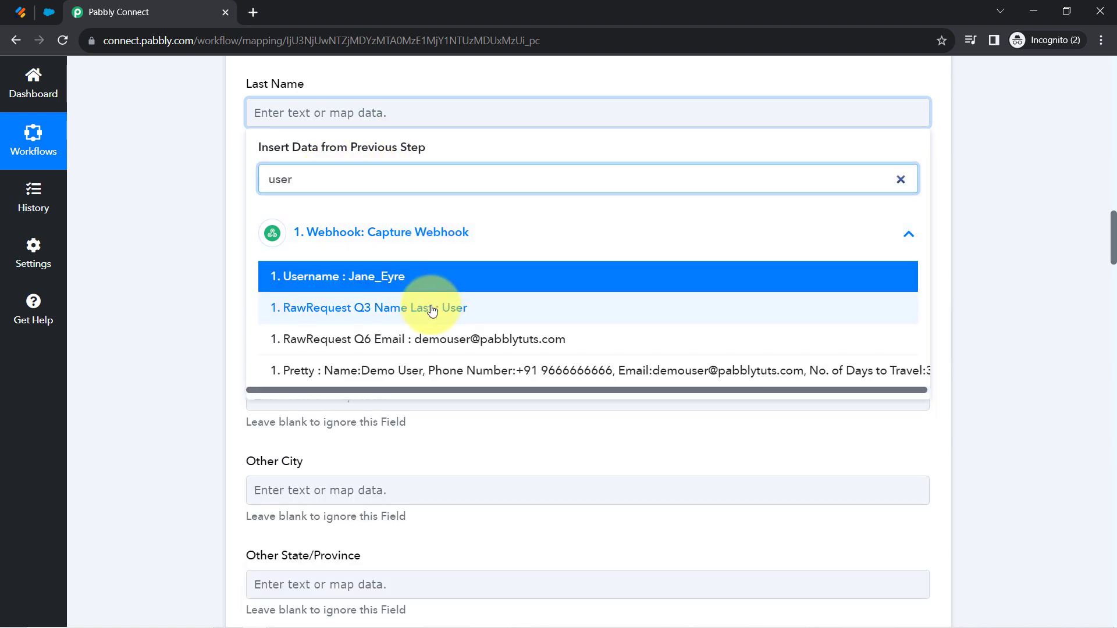
click(432, 308)
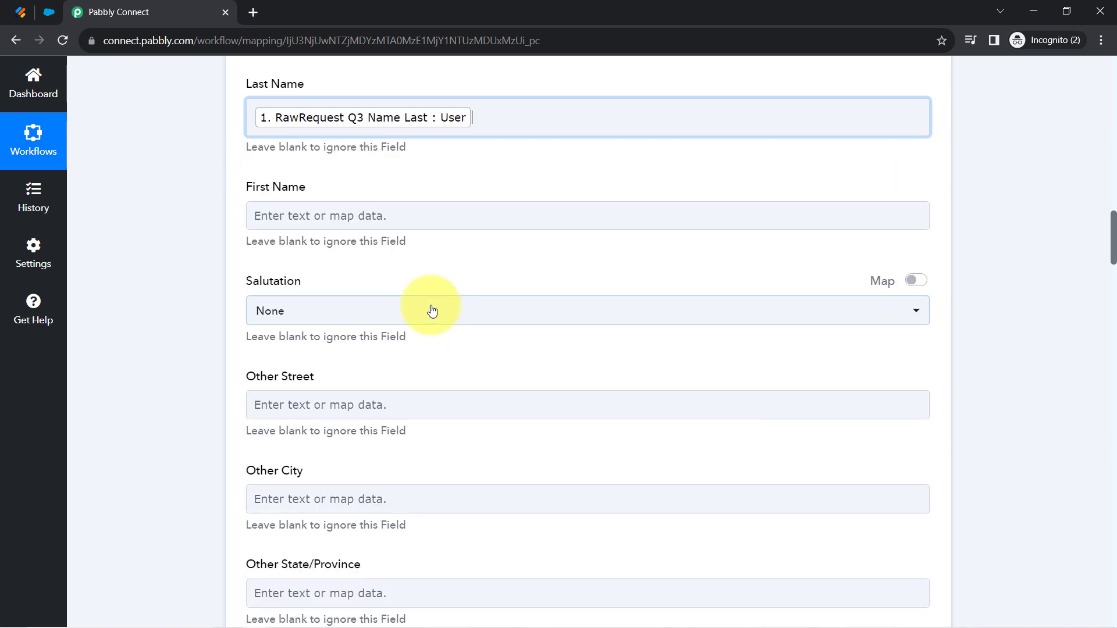
click(219, 194)
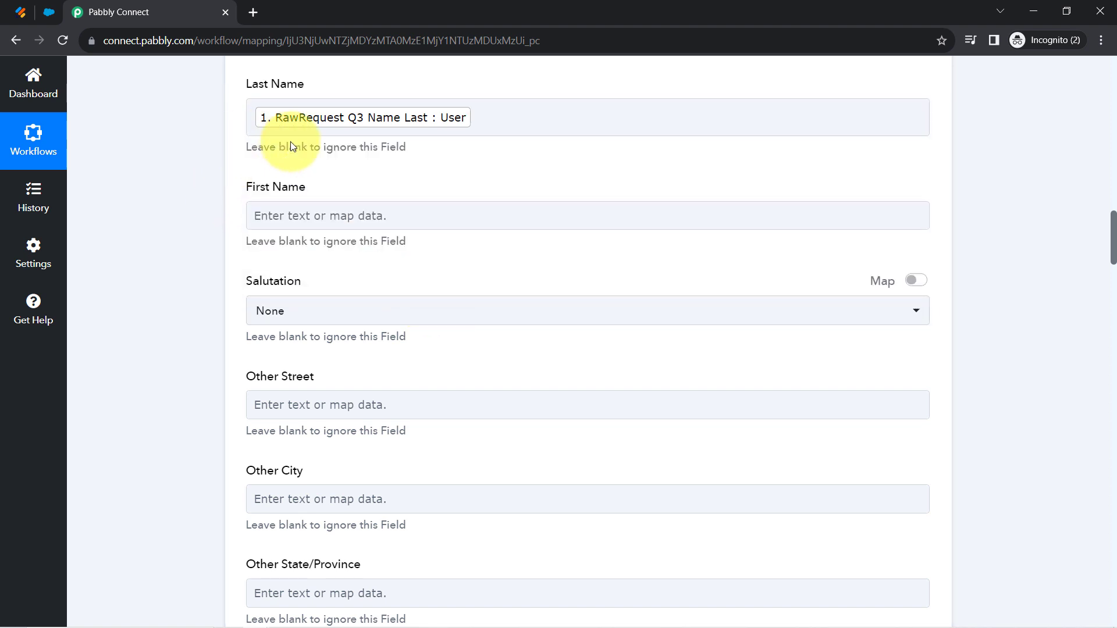
- Map First Name to RawRequest Q3 Name First, found by searching 'dem'
click(273, 225)
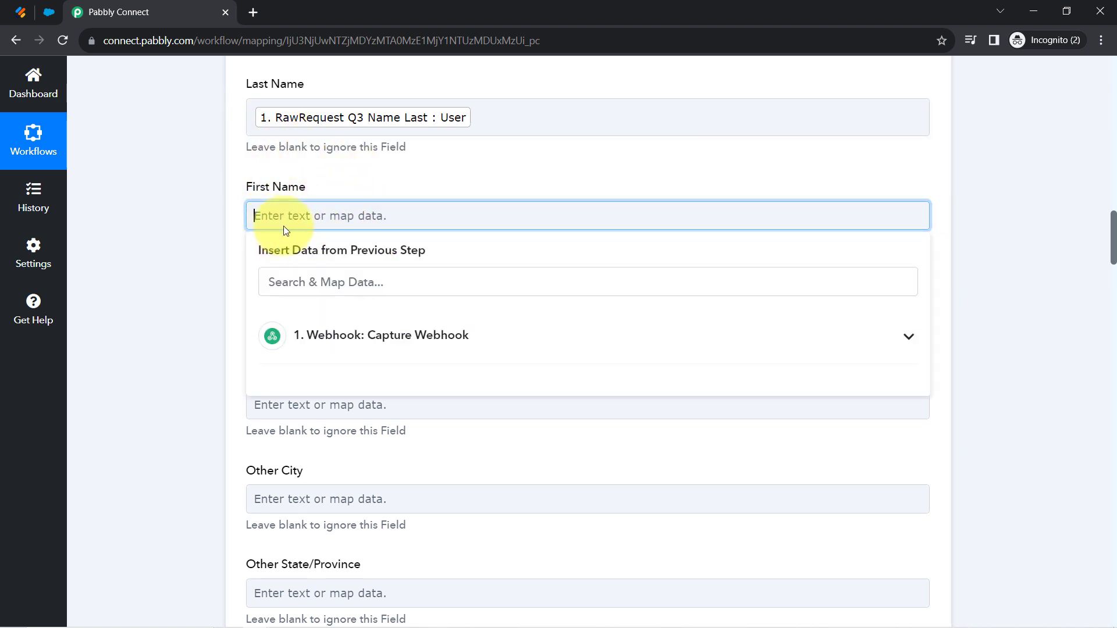
click(293, 283)
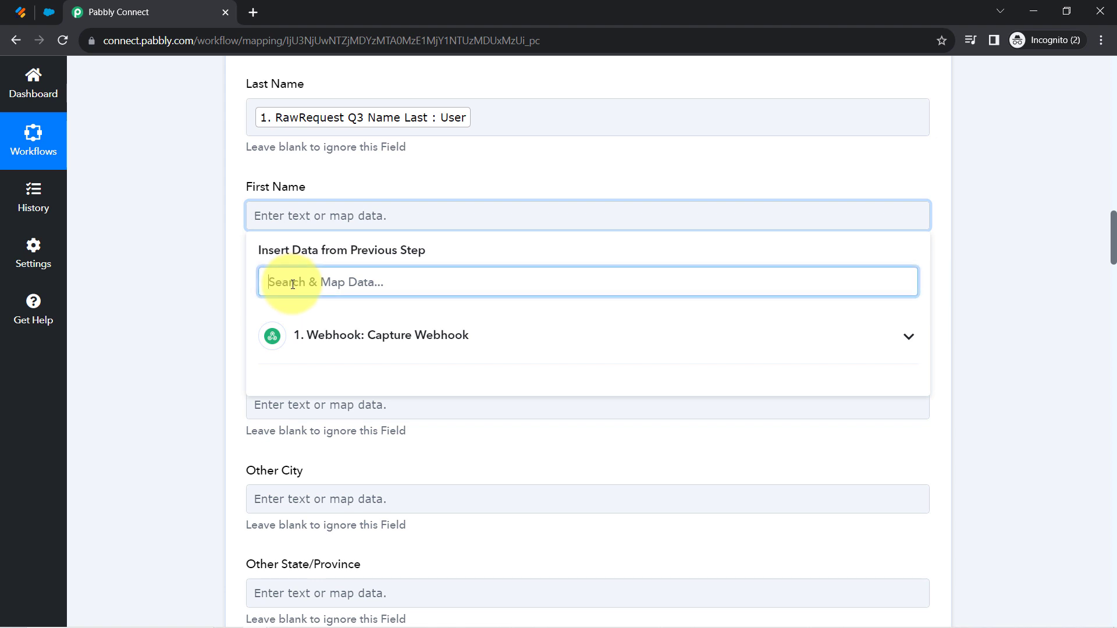
text(dem)
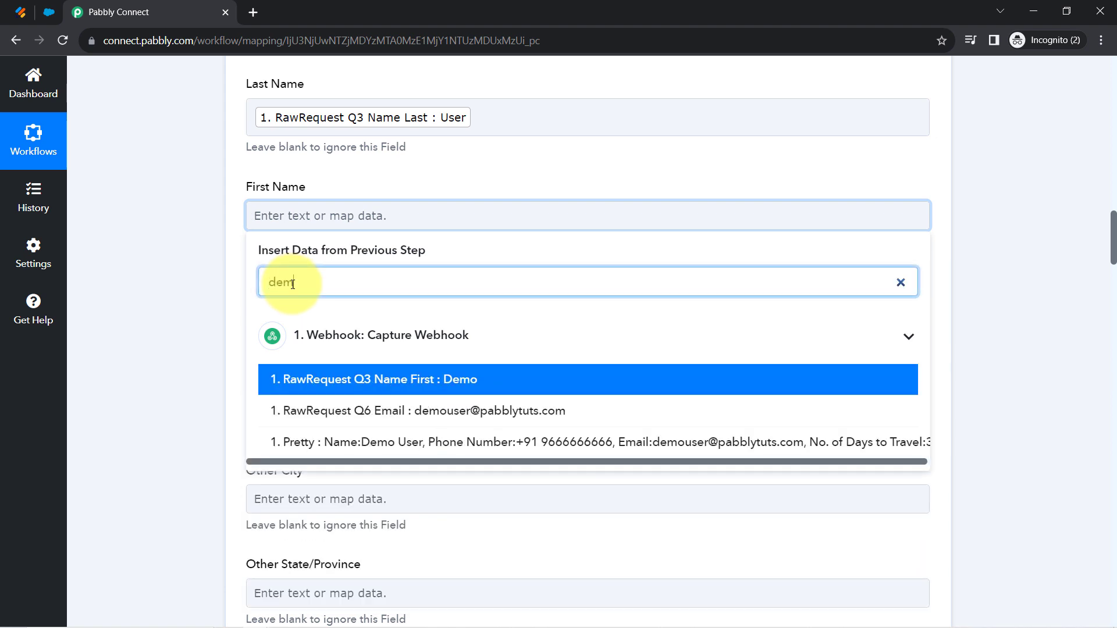
click(332, 379)
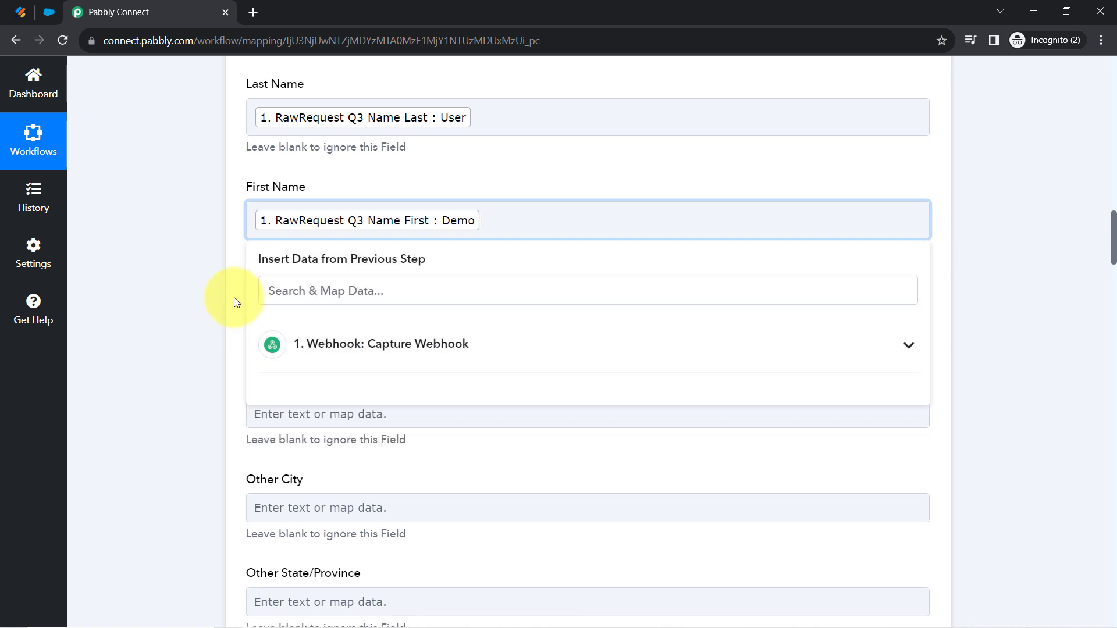
click(212, 296)
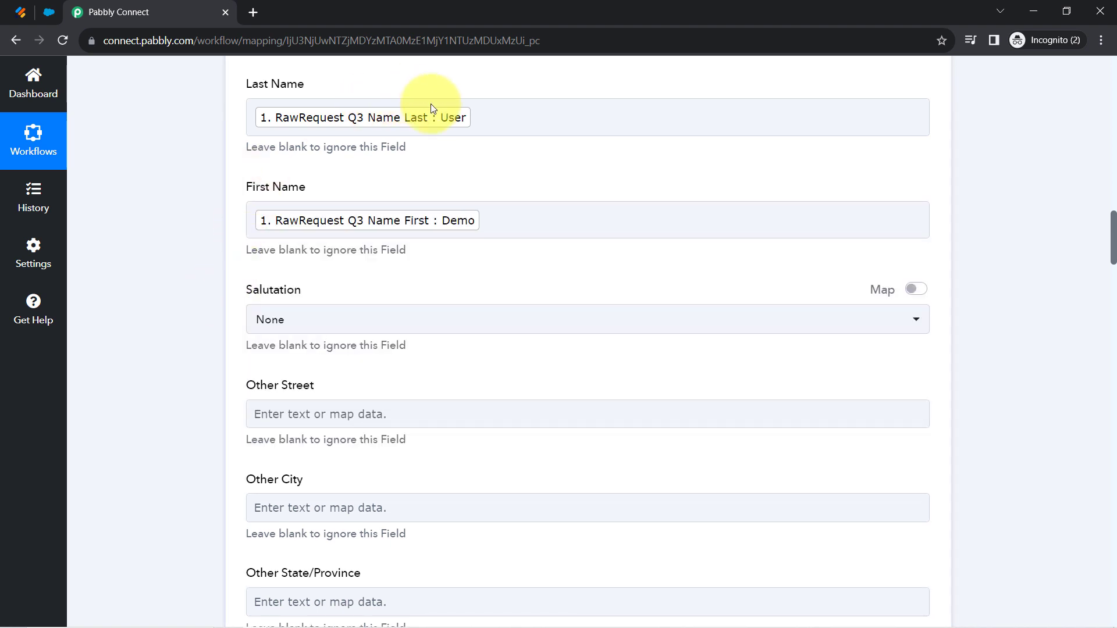
scroll(168, 298, down, 5)
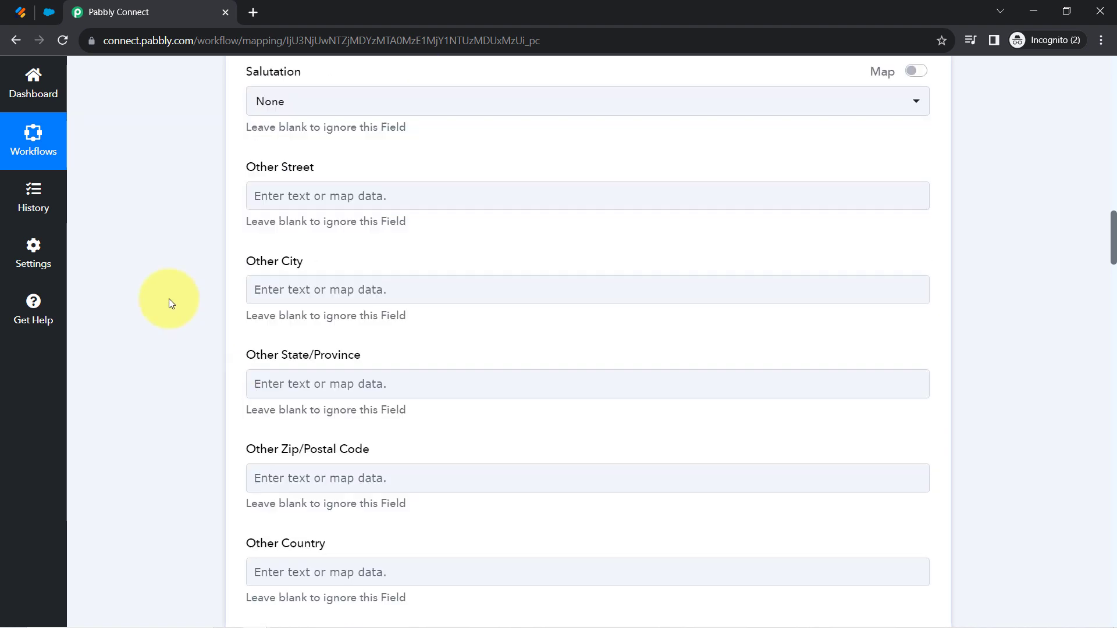
scroll(181, 309, down, 9)
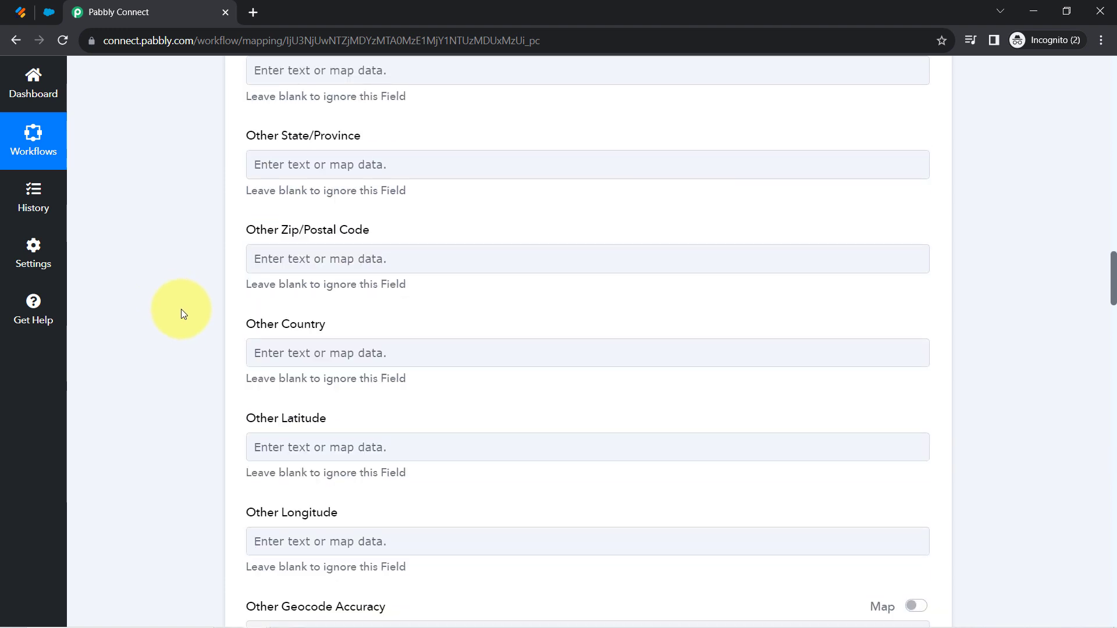
scroll(181, 310, down, 8)
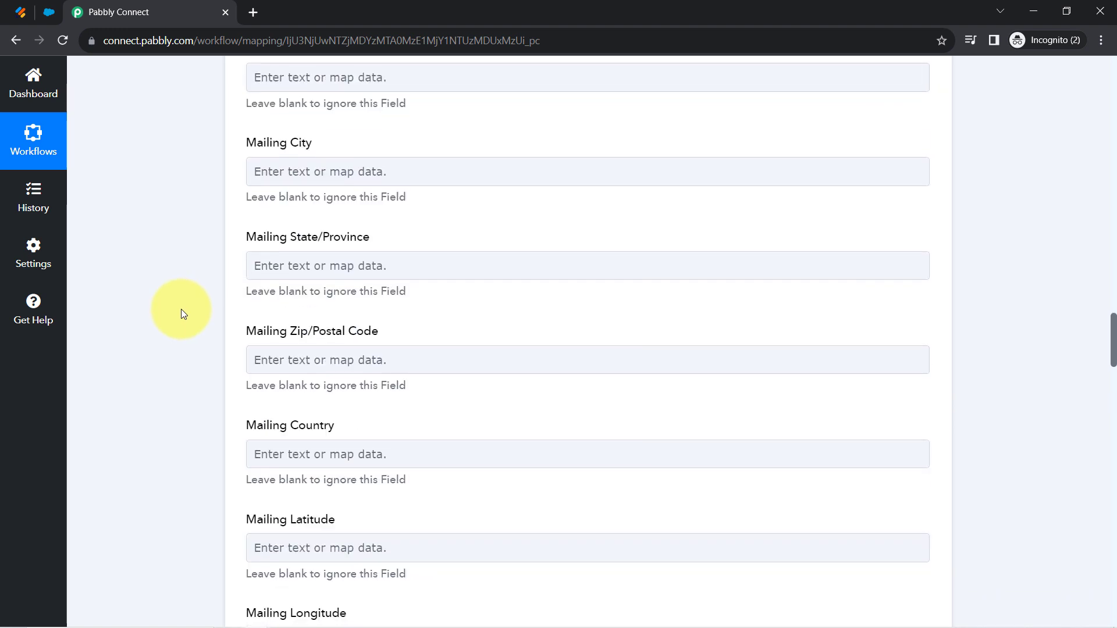
scroll(181, 314, down, 5)
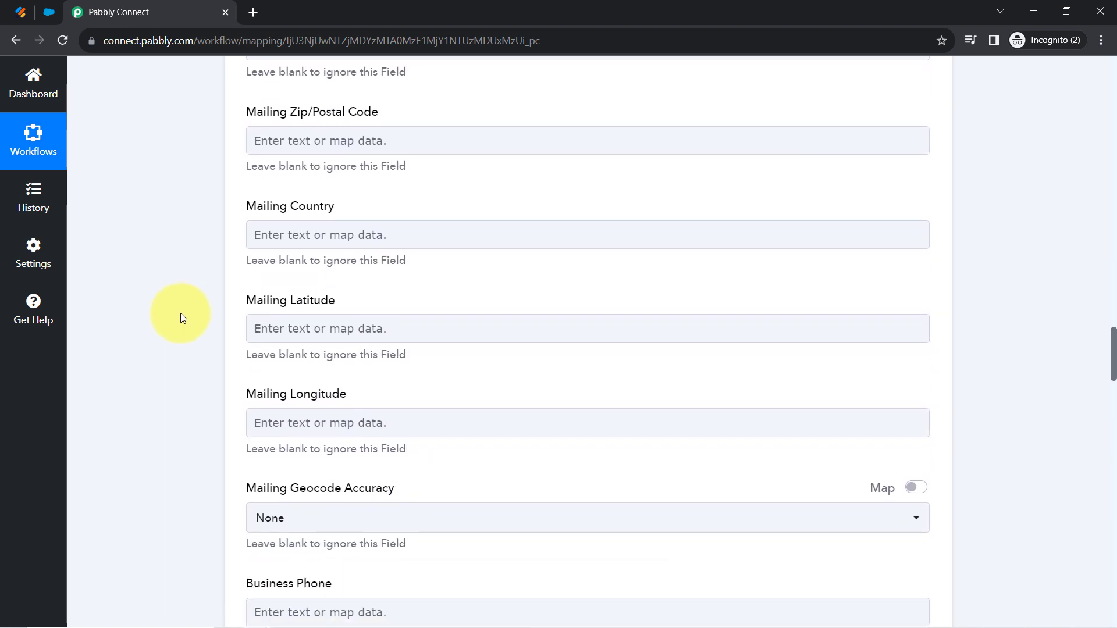
scroll(181, 317, down, 6)
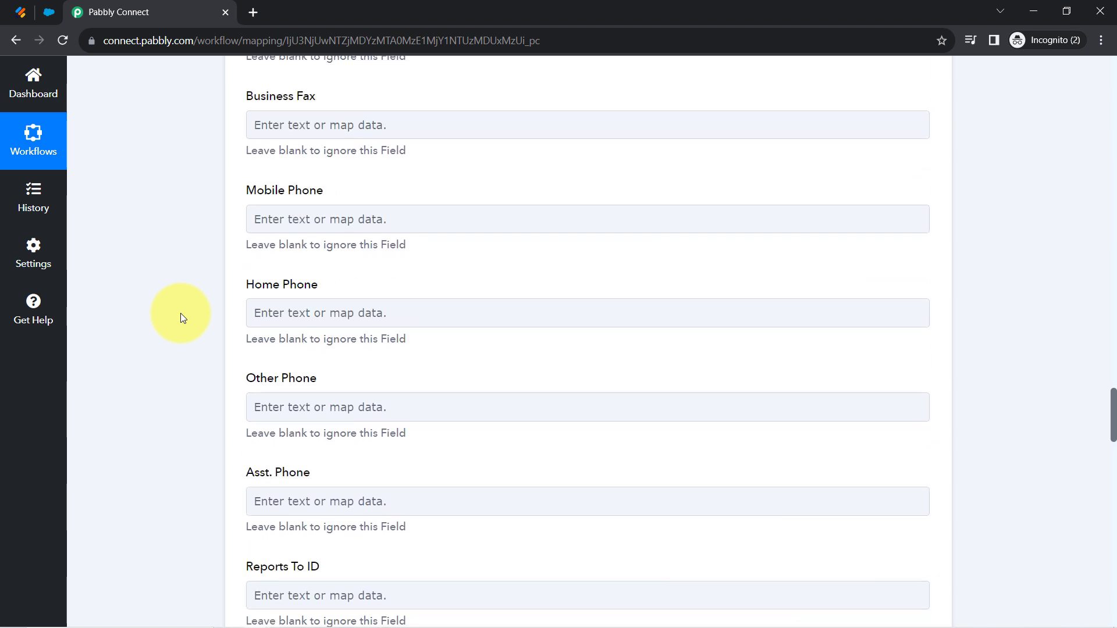
scroll(180, 317, down, 1)
- Map Mobile Phone to the webhook's RawRequest Q5 PhoneNumber Phone value
click(279, 147)
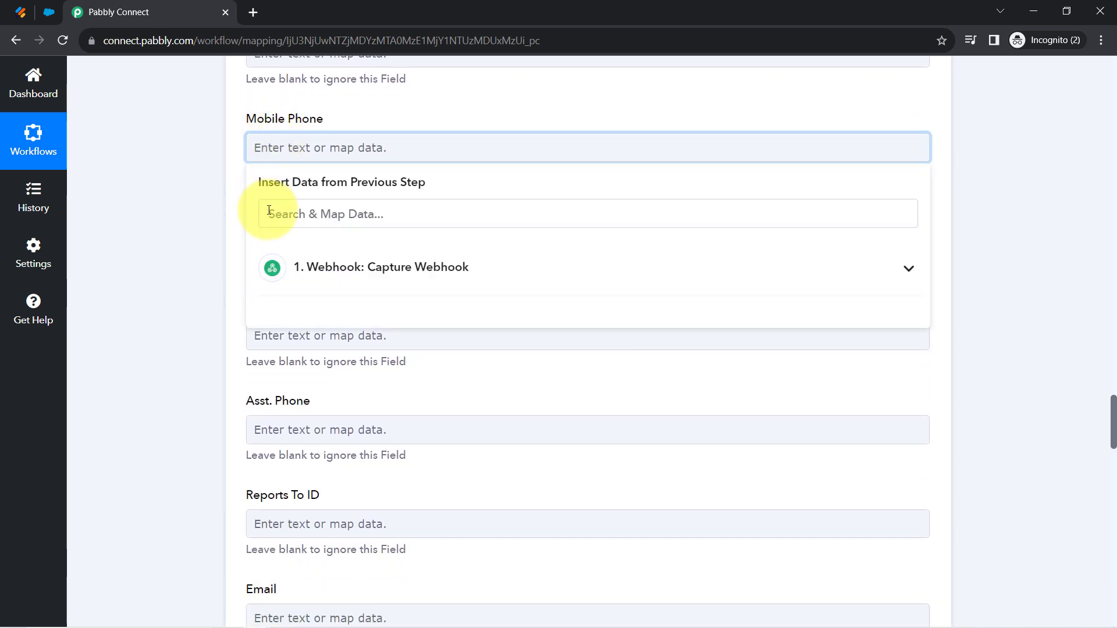
click(316, 272)
scroll(376, 375, down, 3)
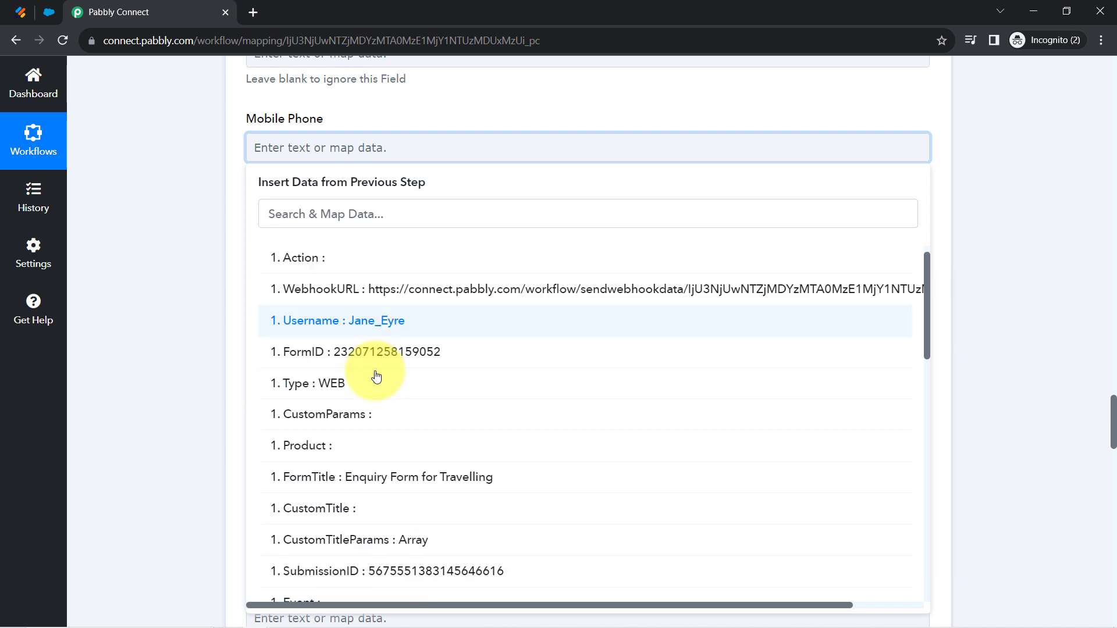
scroll(376, 406, down, 10)
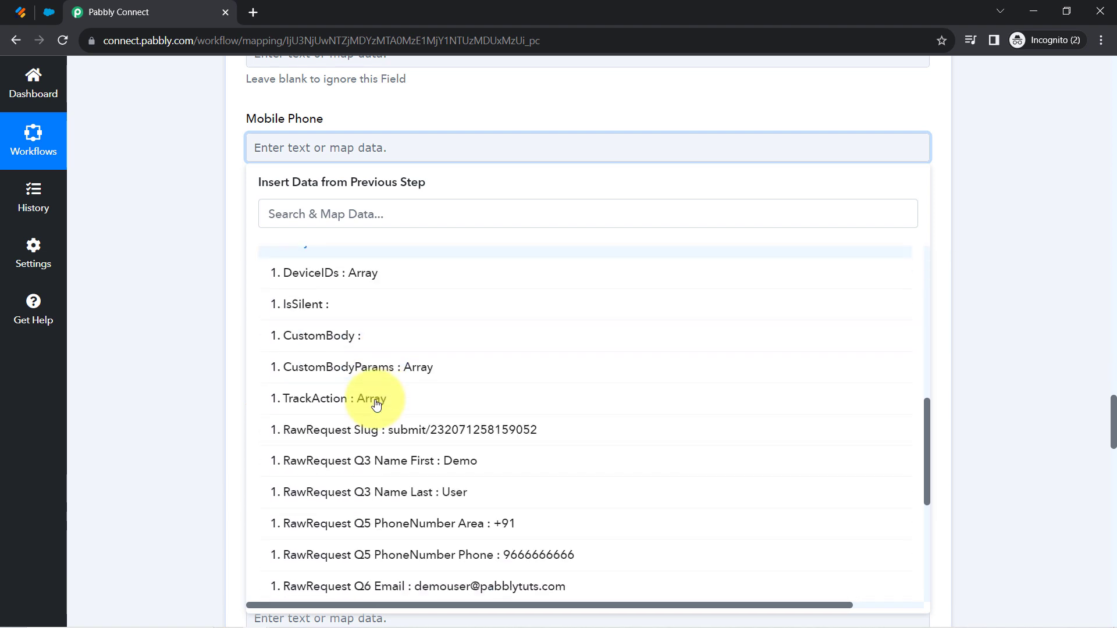
click(557, 414)
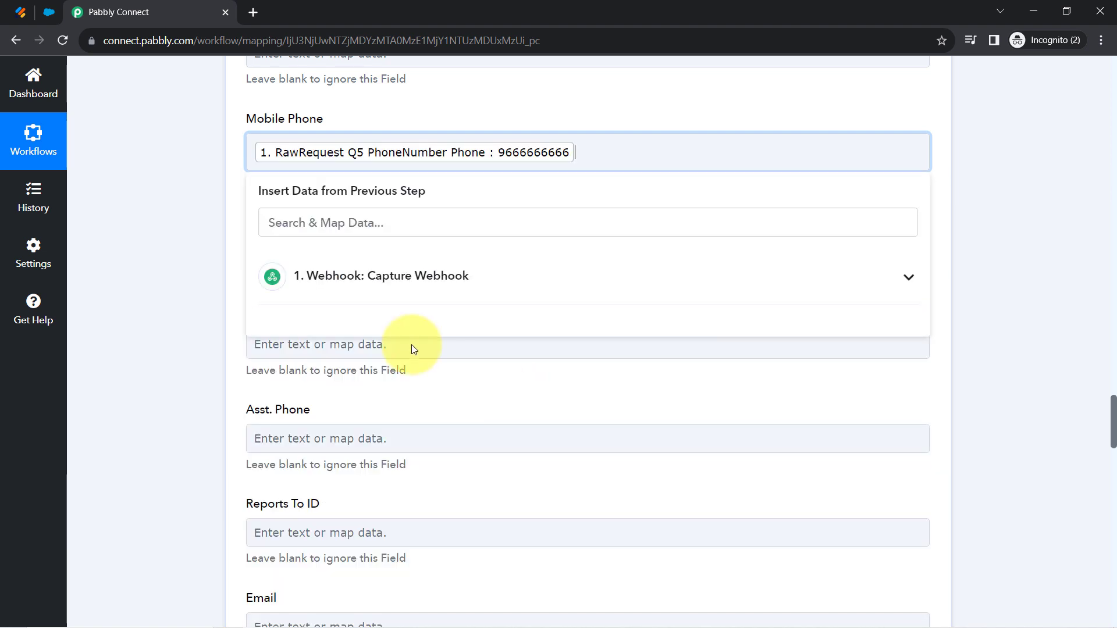
click(208, 270)
scroll(204, 314, down, 3)
scroll(199, 347, down, 5)
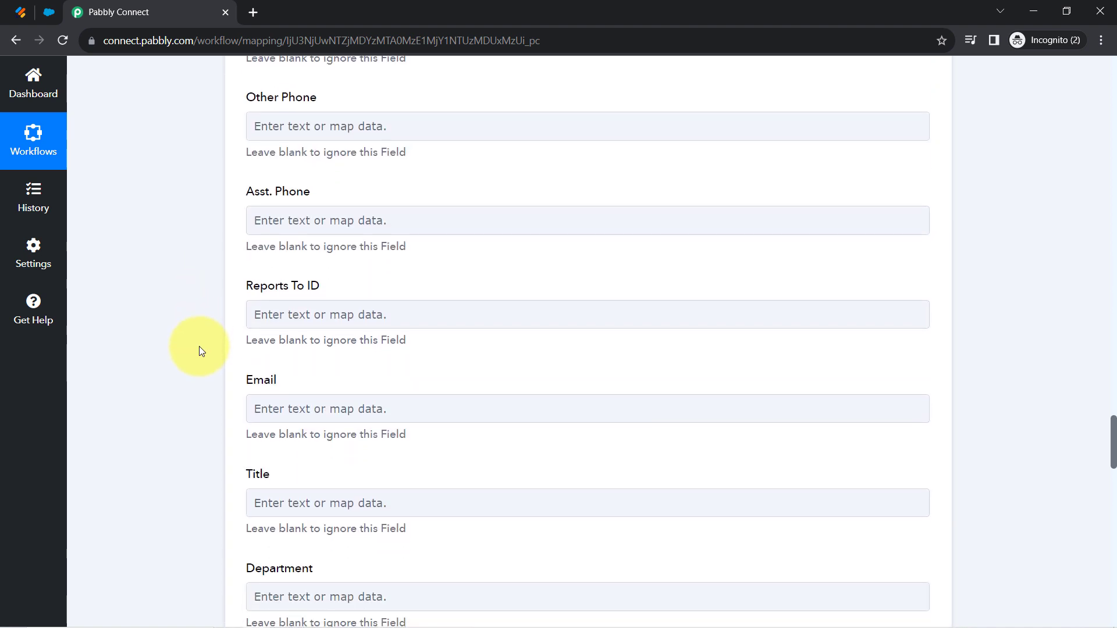
- Map Email to RawRequest Q6 Email, found by searching '@'
click(301, 201)
click(285, 255)
text(@)
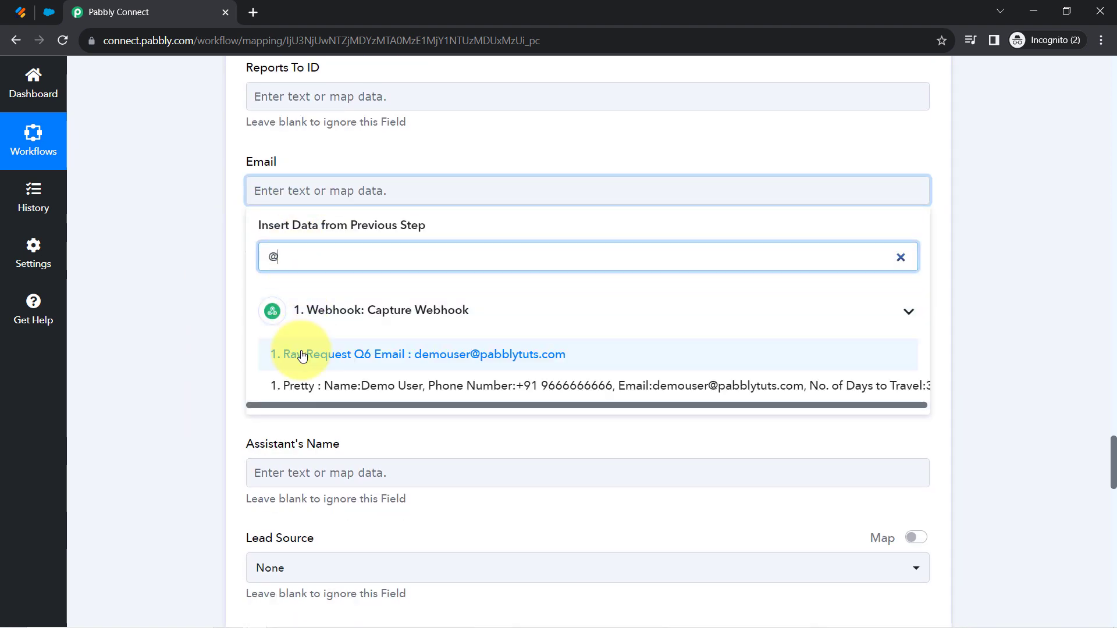
click(287, 352)
click(196, 294)
scroll(198, 300, up, 1)
scroll(201, 310, up, 7)
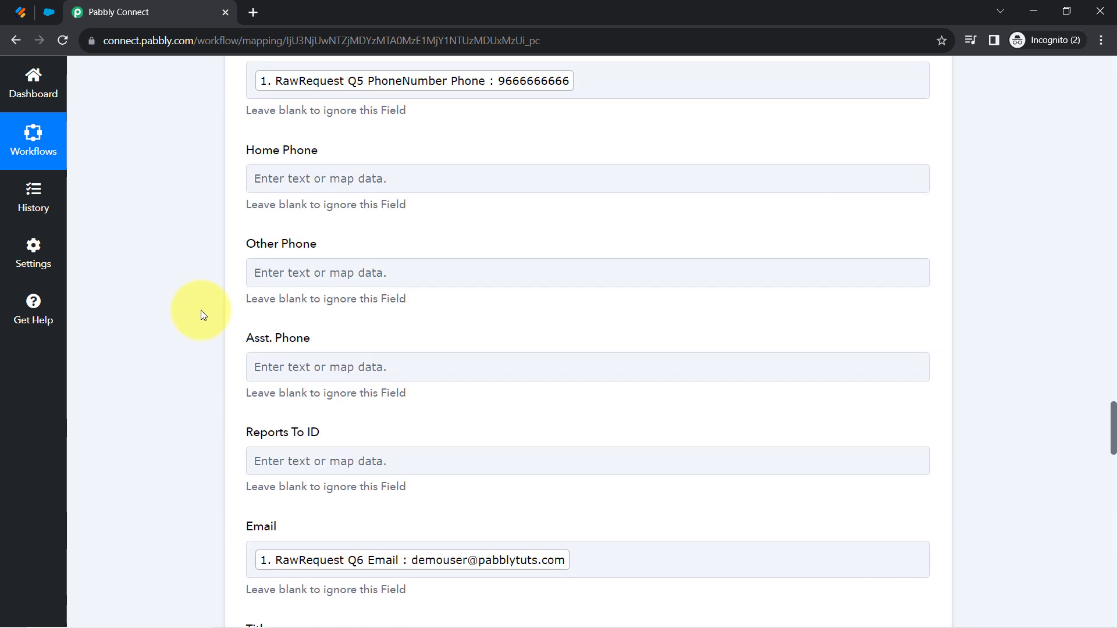
scroll(197, 342, down, 9)
scroll(201, 348, down, 20)
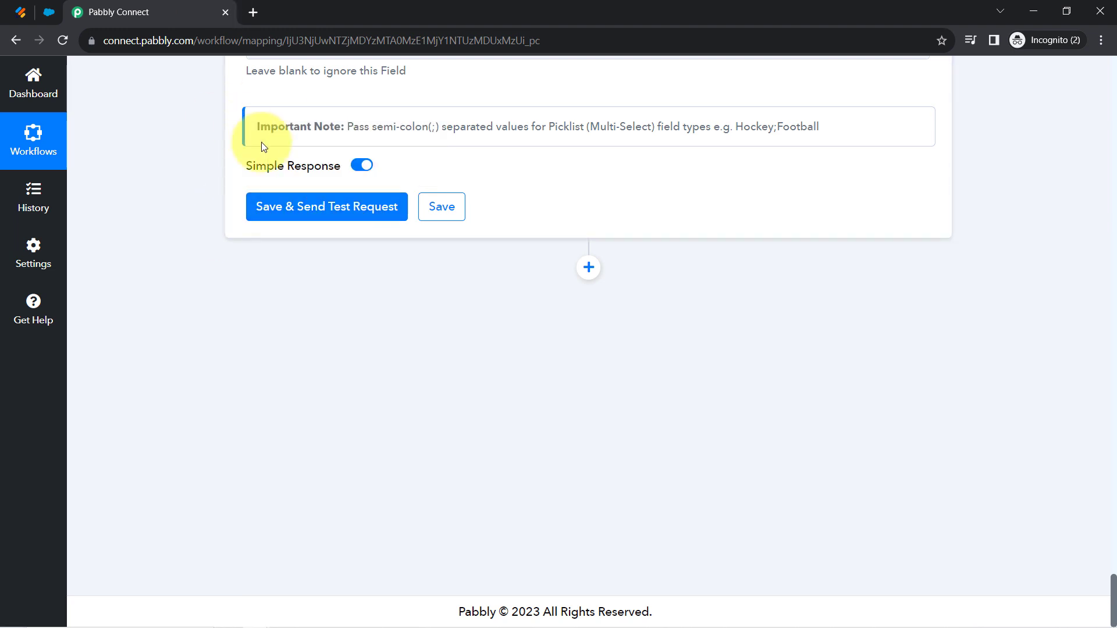
- Save the Create Record step and send a test request, returning a new contact Id with Success 1
click(52, 7)
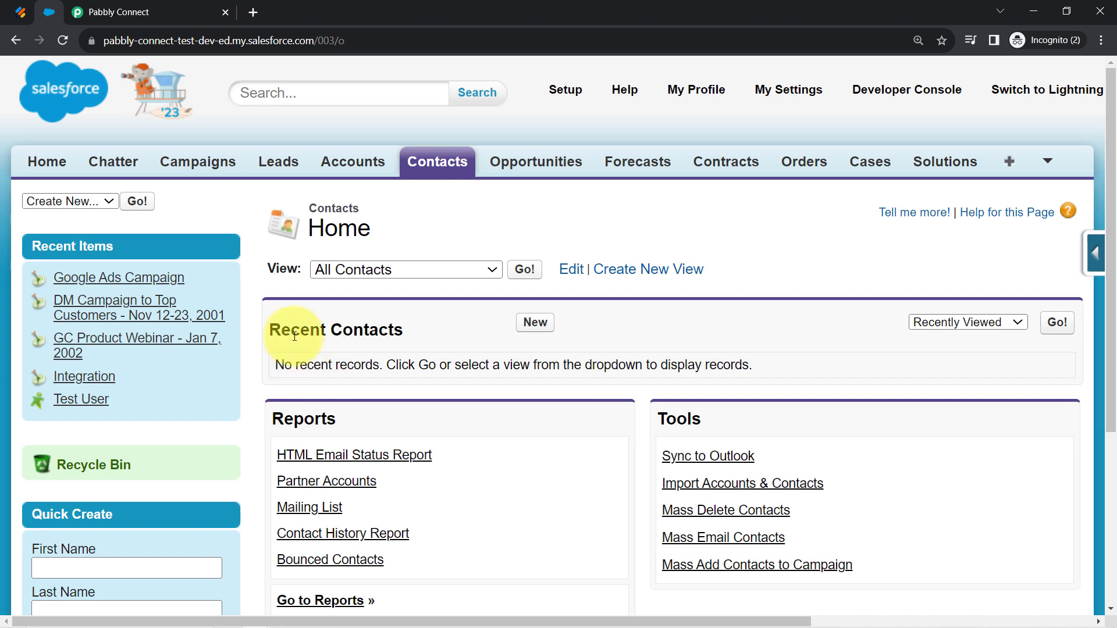
drag(311, 328, 394, 329)
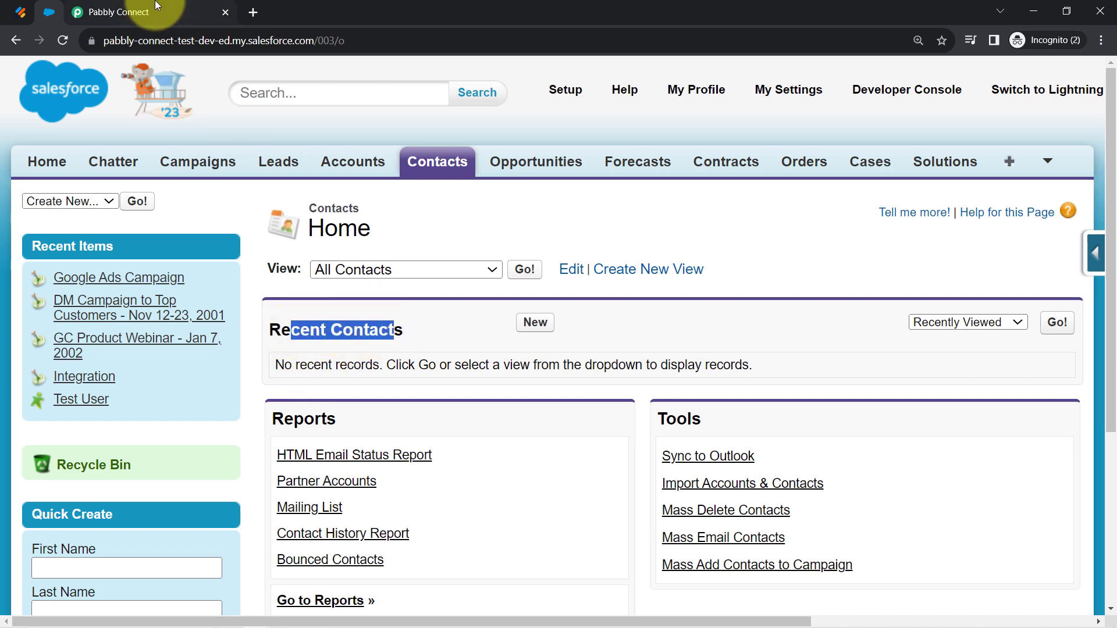
click(145, 12)
click(285, 208)
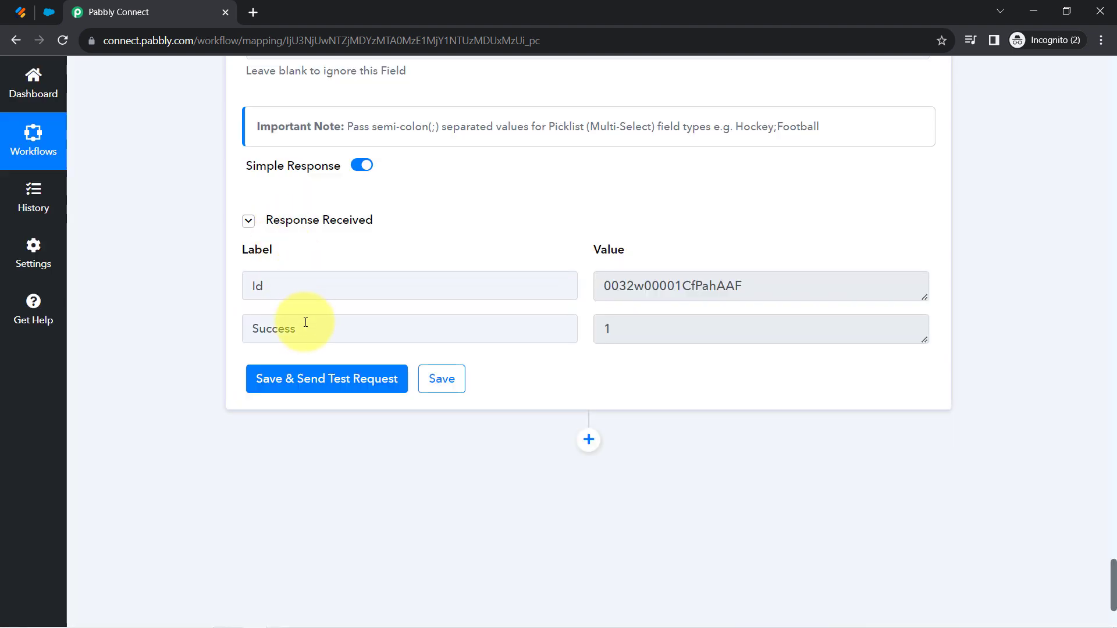
drag(305, 322, 226, 328)
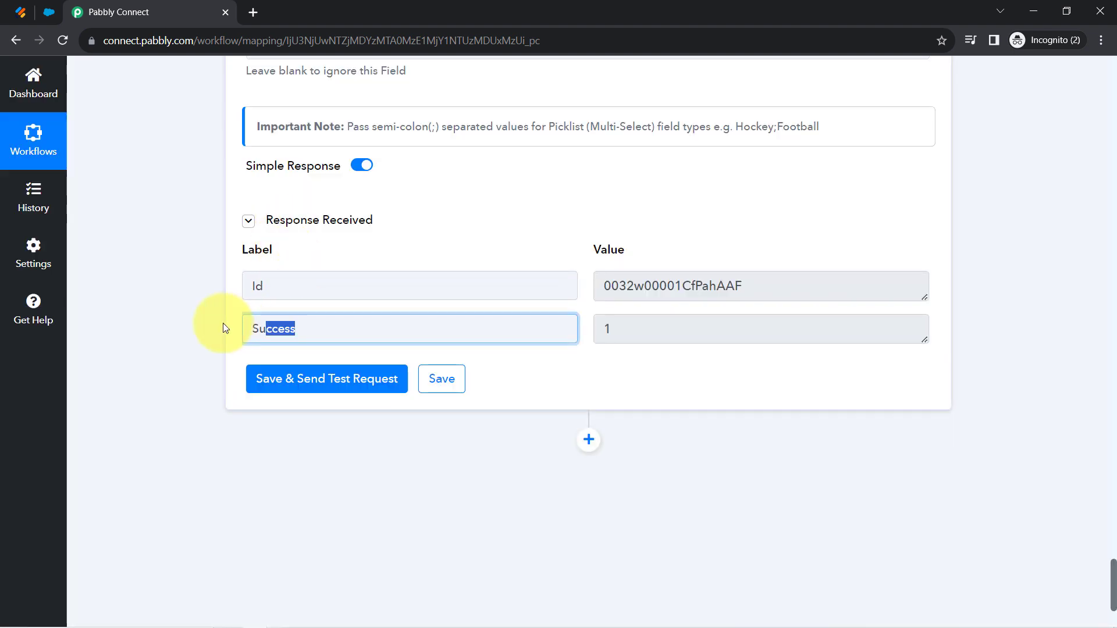
click(49, 5)
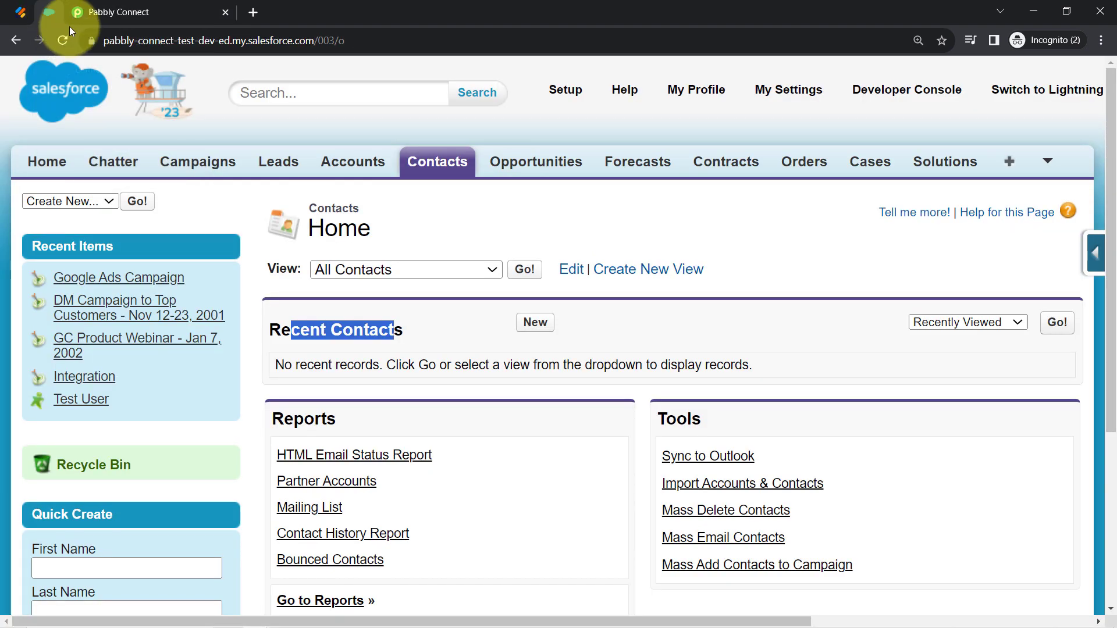
- Reload Salesforce Contacts and open the new contact to confirm its mobile and email
click(57, 41)
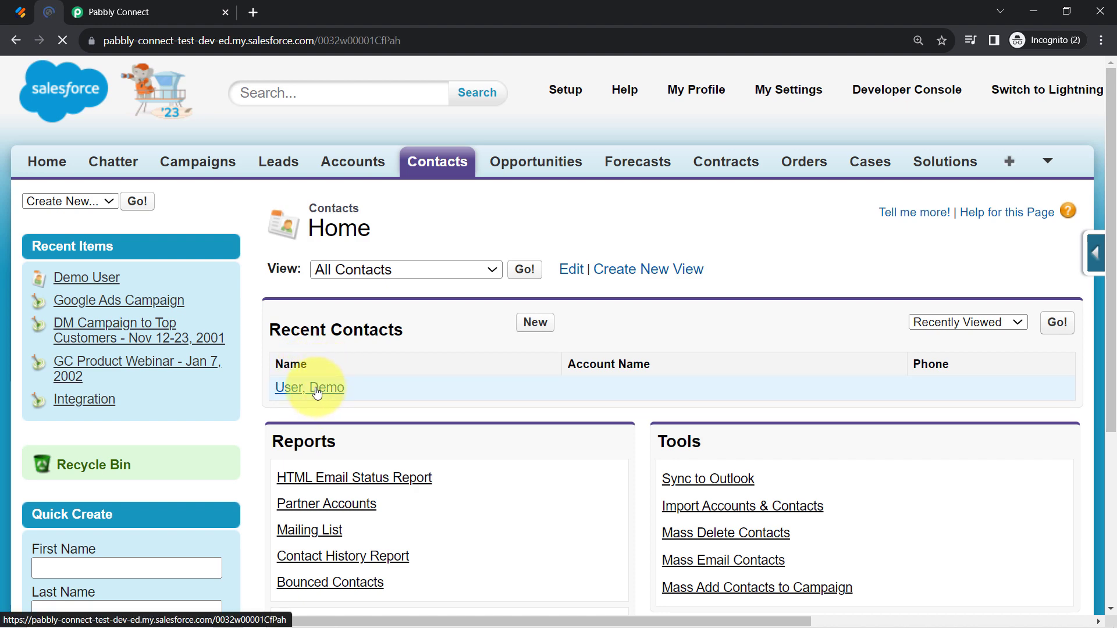
drag(378, 213, 434, 221)
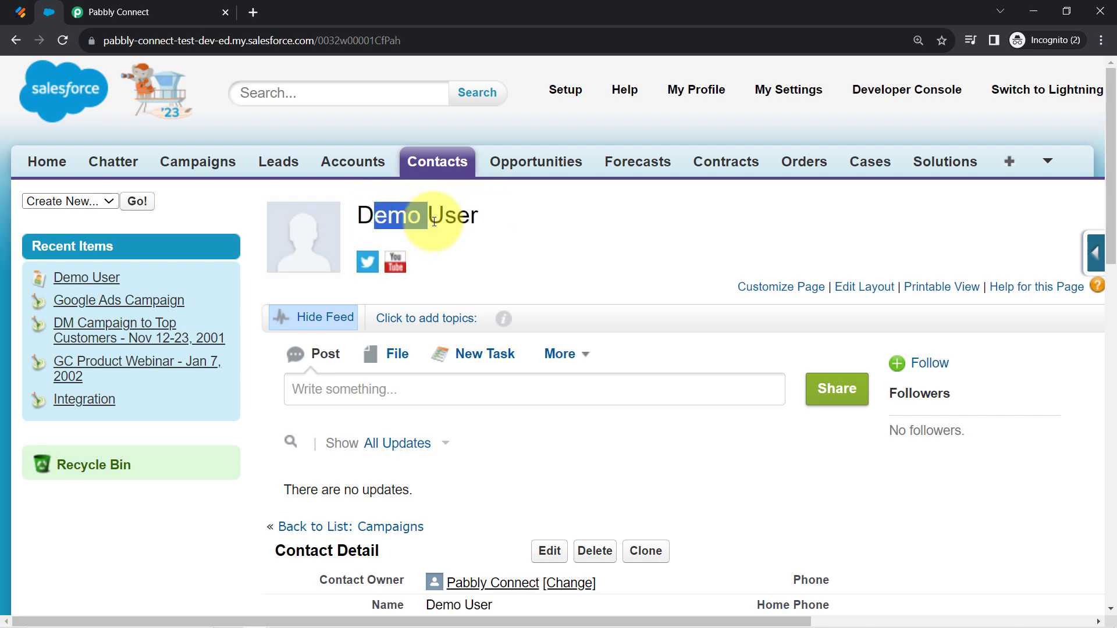
scroll(462, 295, down, 6)
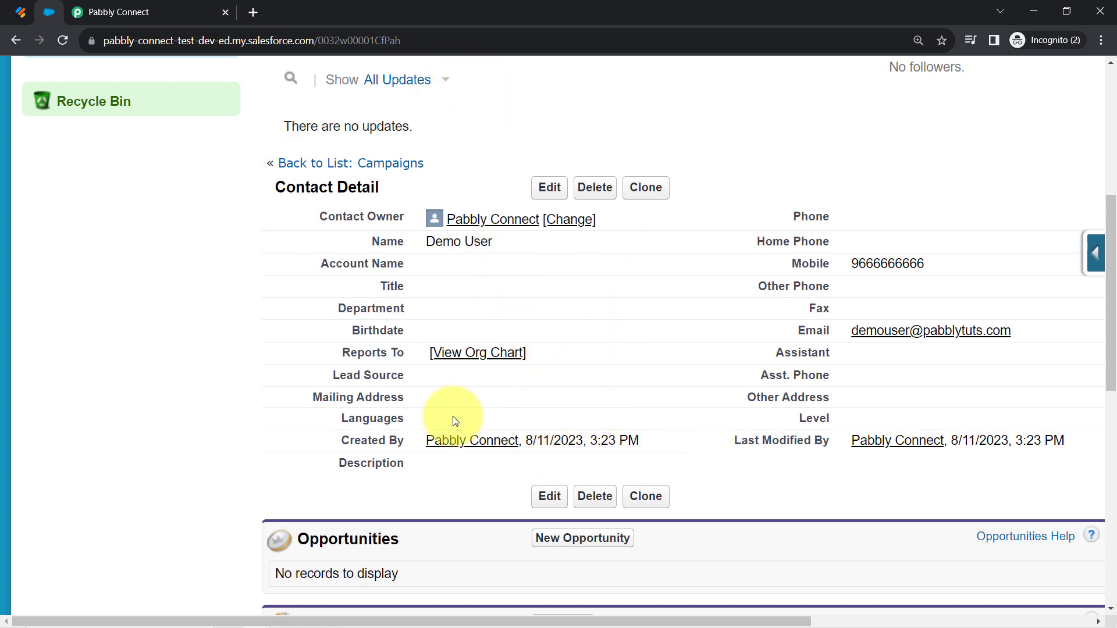
click(148, 5)
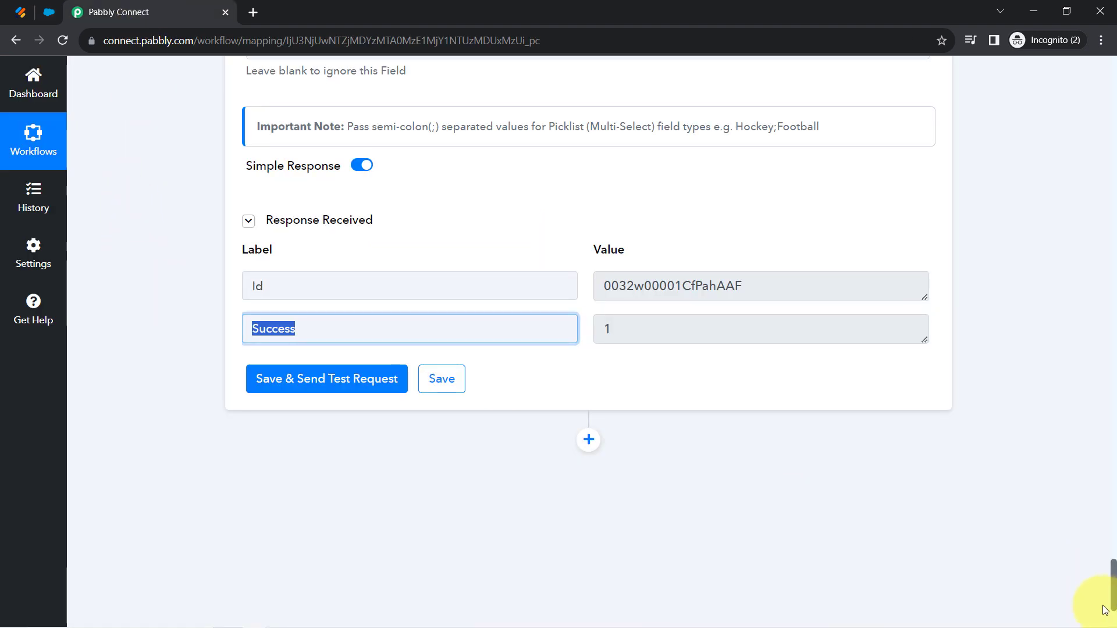
- Collapse the Webhook trigger and Salesforce action step cards
drag(1111, 588, 1105, 17)
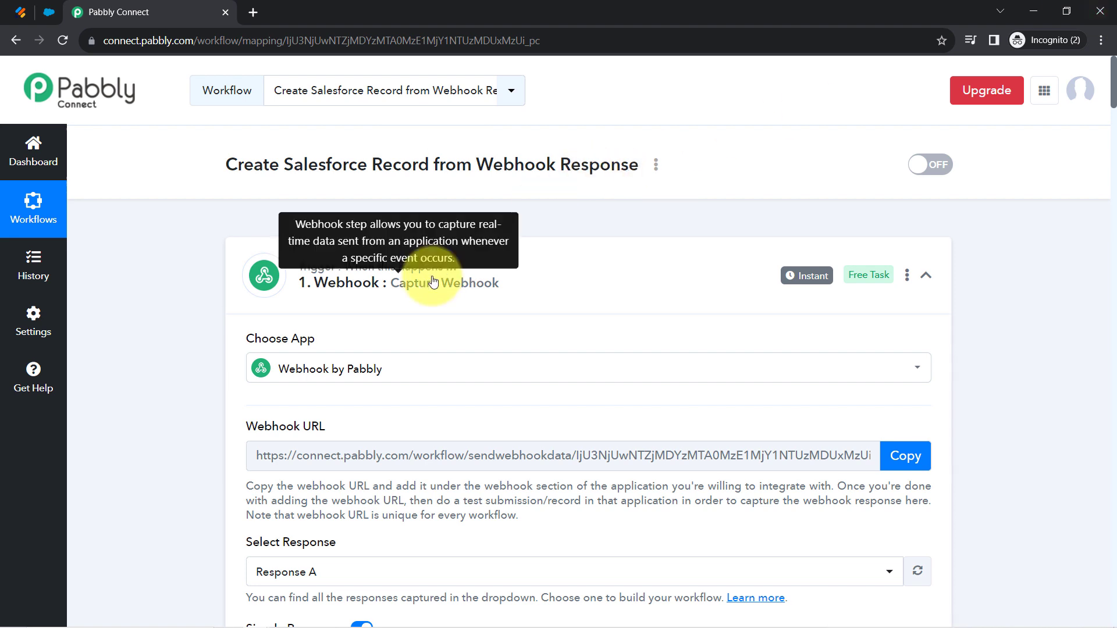
click(433, 282)
click(315, 424)
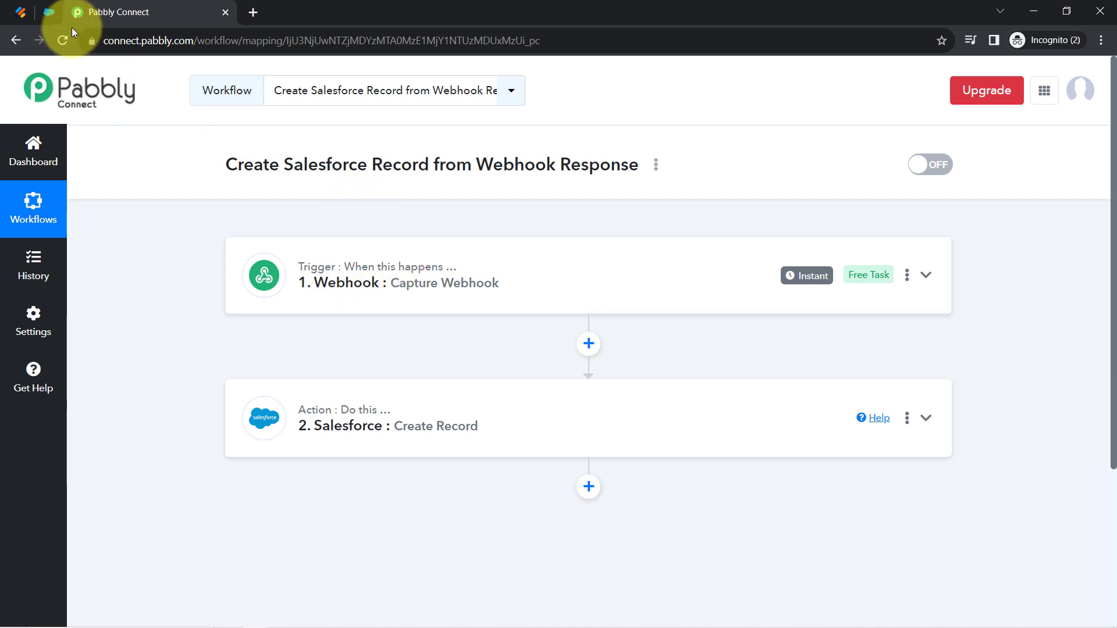
- Check the Jotform publish page, then review the trigger's captured data and collapse it again
click(21, 11)
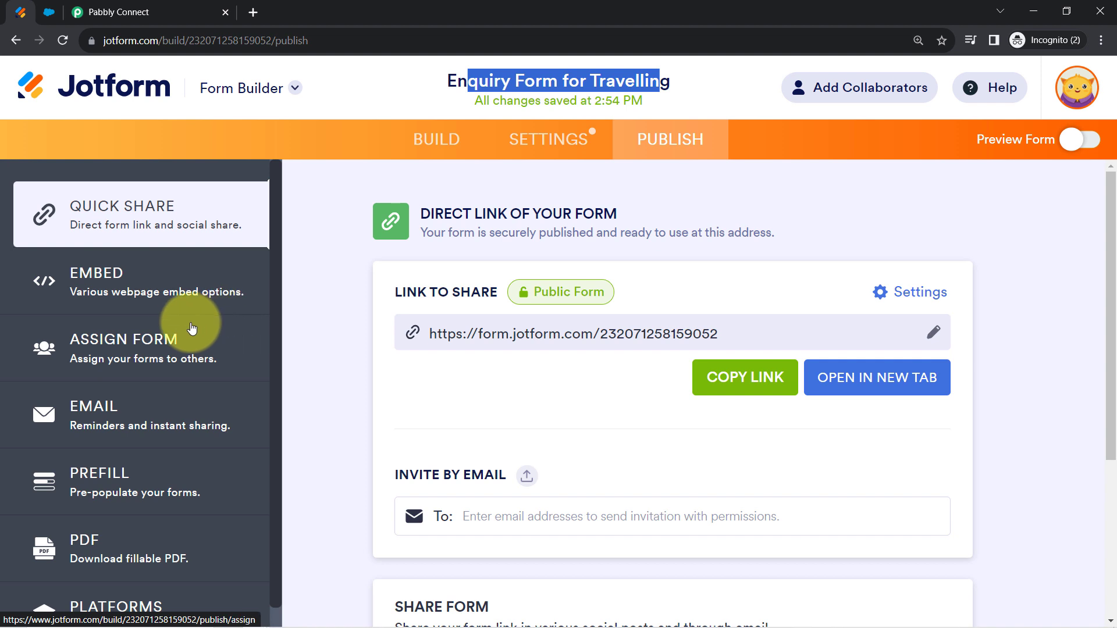
click(128, 12)
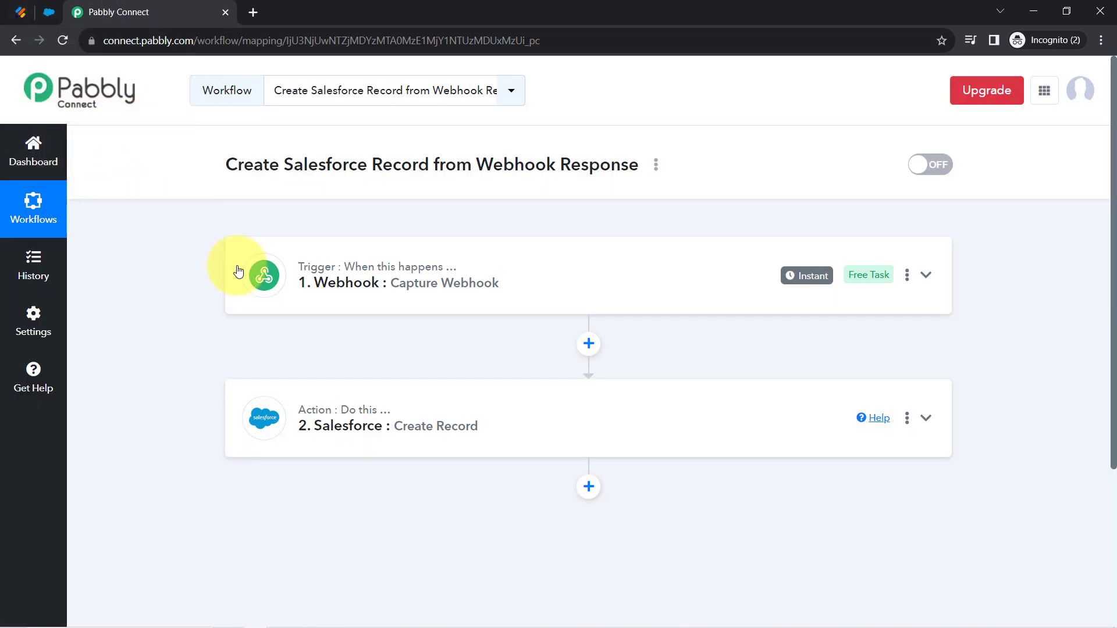
click(390, 258)
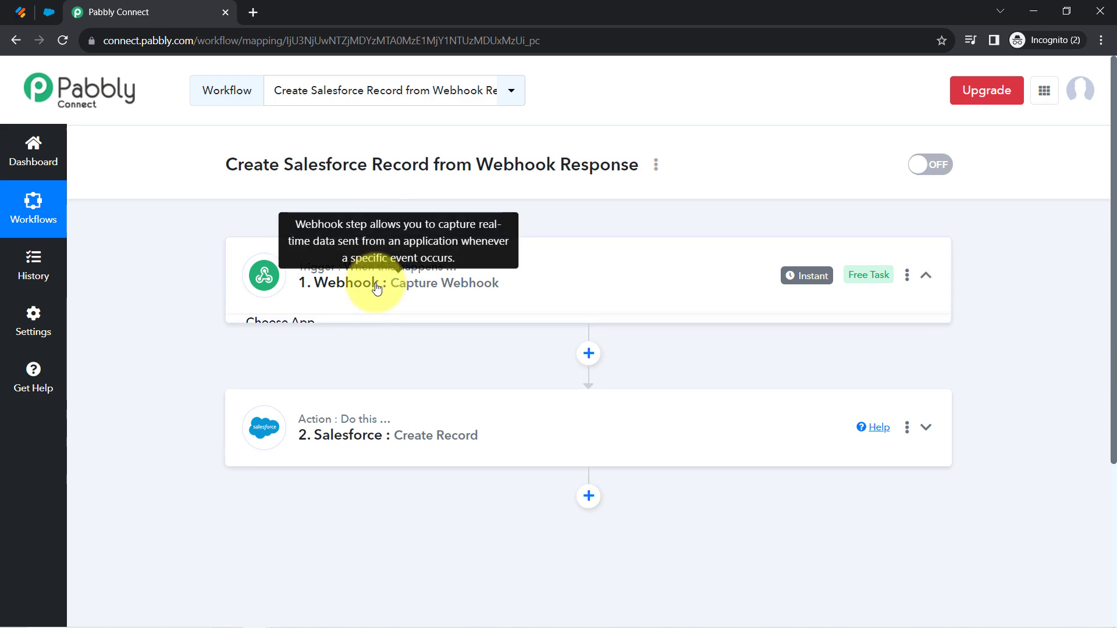
scroll(478, 379, down, 10)
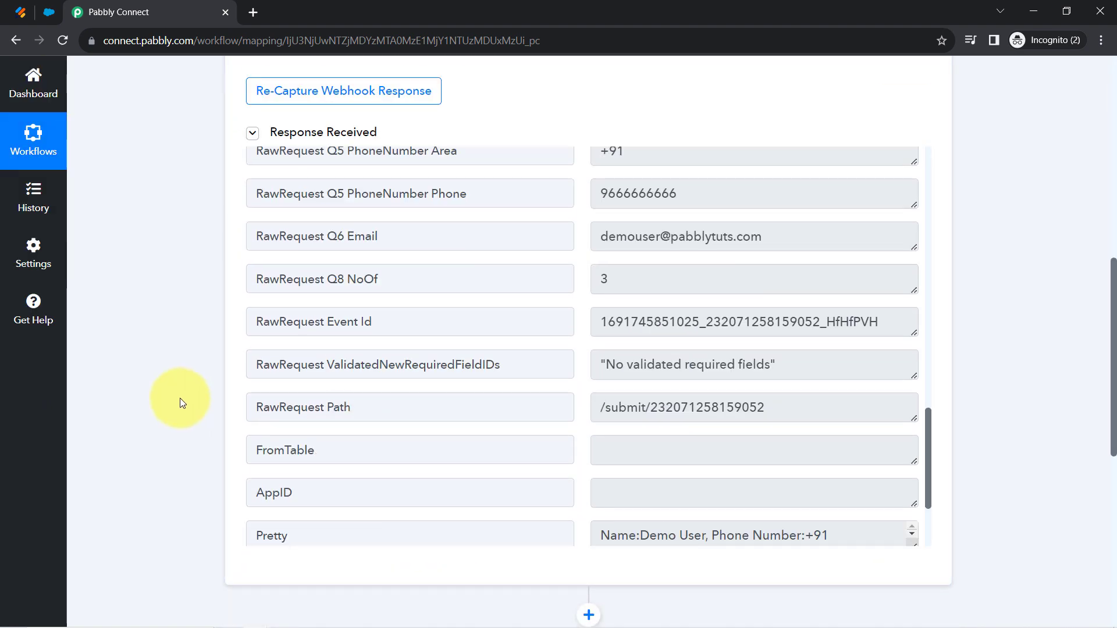
scroll(180, 398, down, 8)
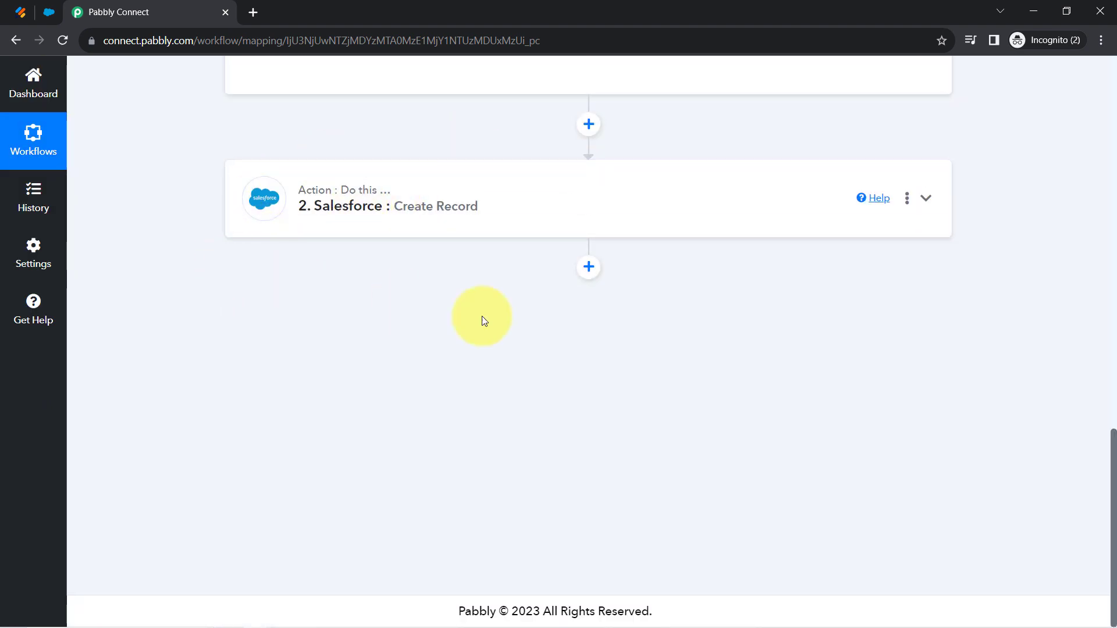
scroll(497, 314, up, 15)
click(494, 310)
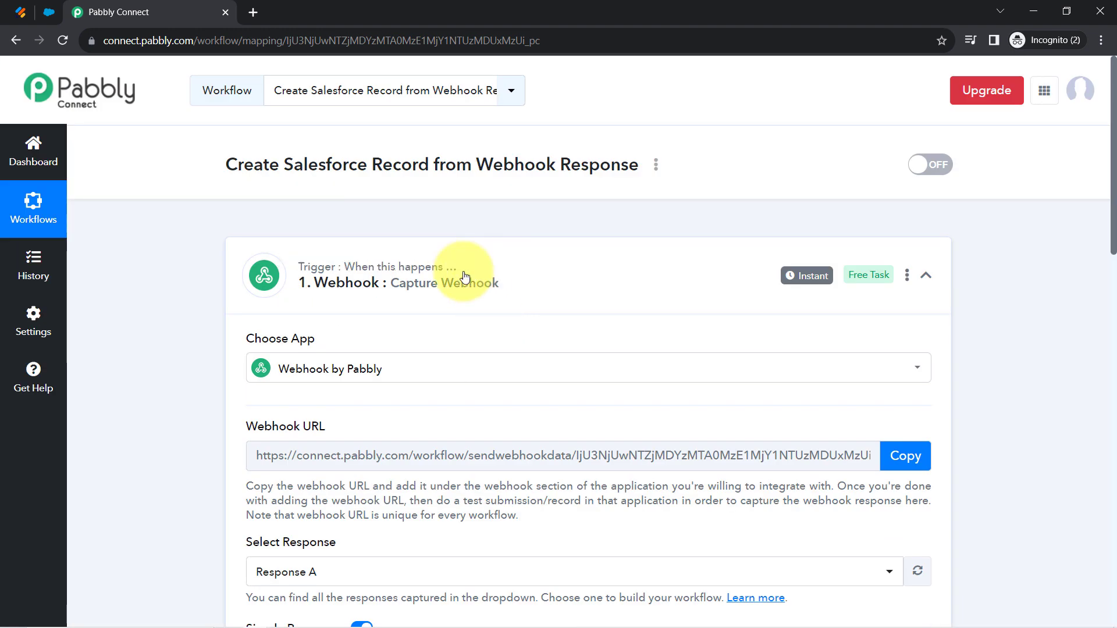
- Choose Share from the workflow's three-dot menu, copy the share link, and close the dialog
click(656, 167)
click(511, 241)
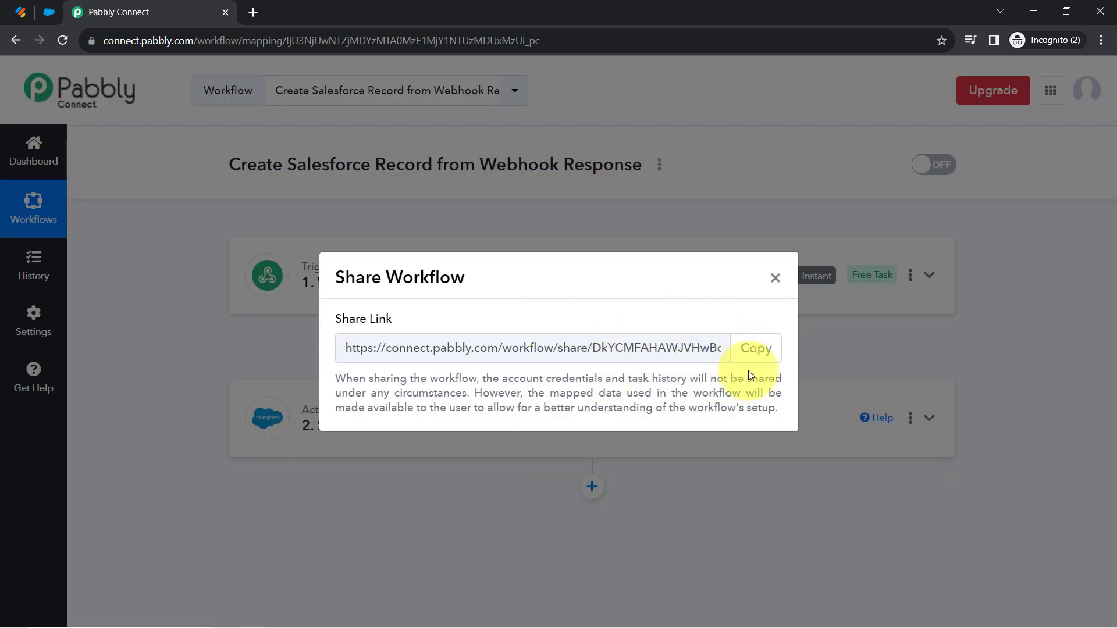
click(752, 359)
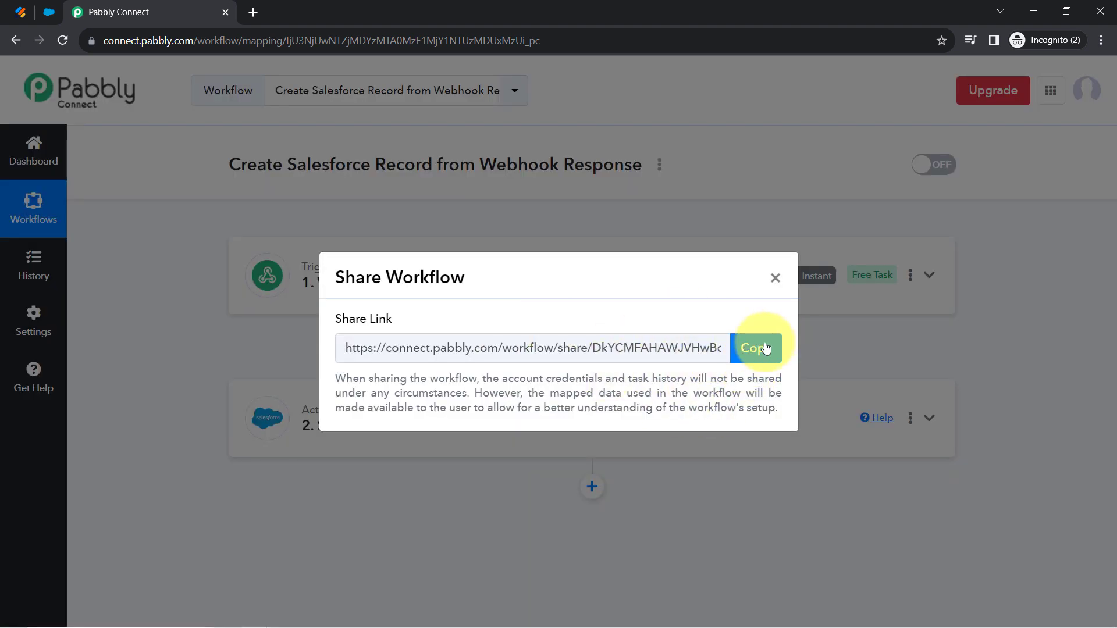
click(763, 348)
click(774, 278)
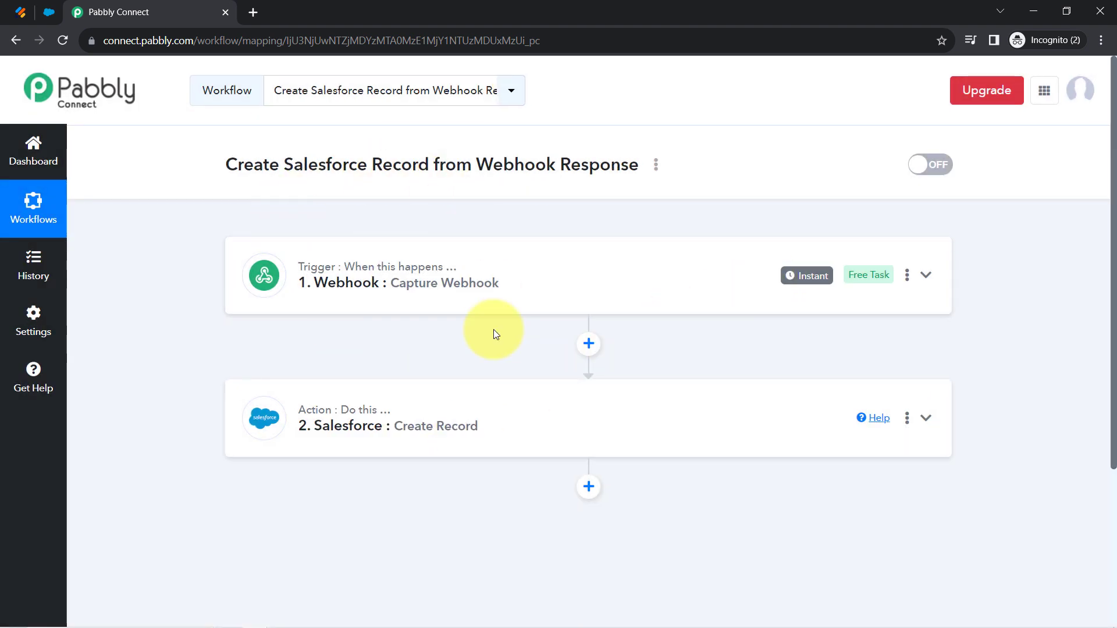